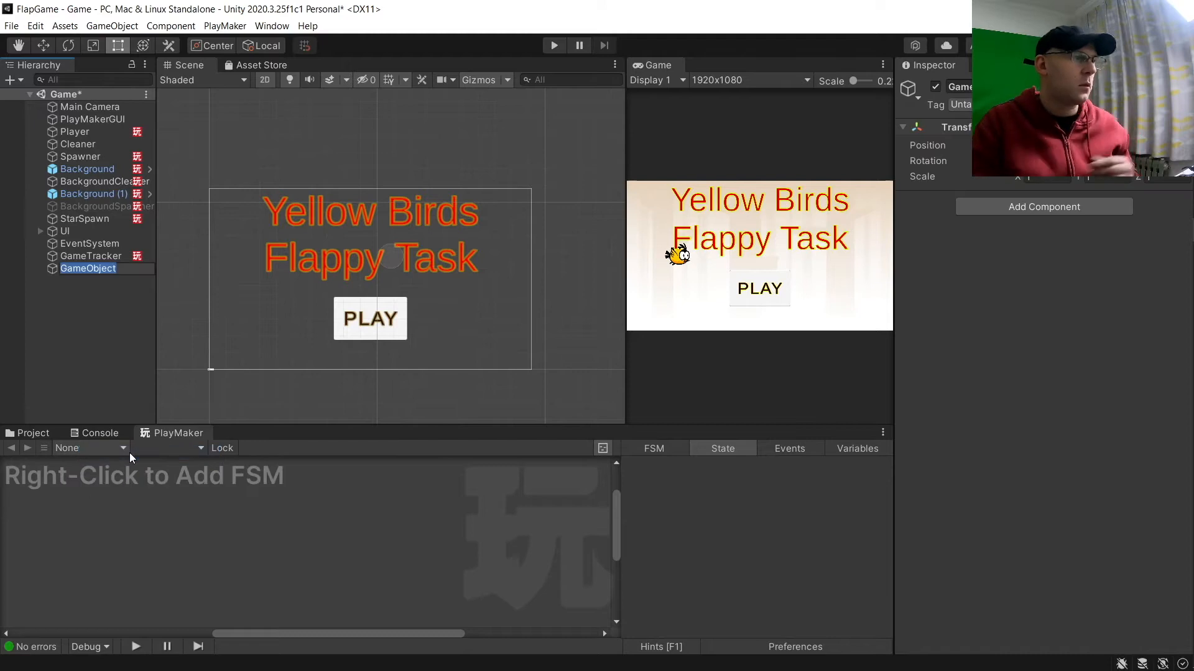
- Rename the new empty game object as HighScoreTracker
{"action": "key", "text": "F2"}
{"action": "type", "text": "HighScoreTracker"}
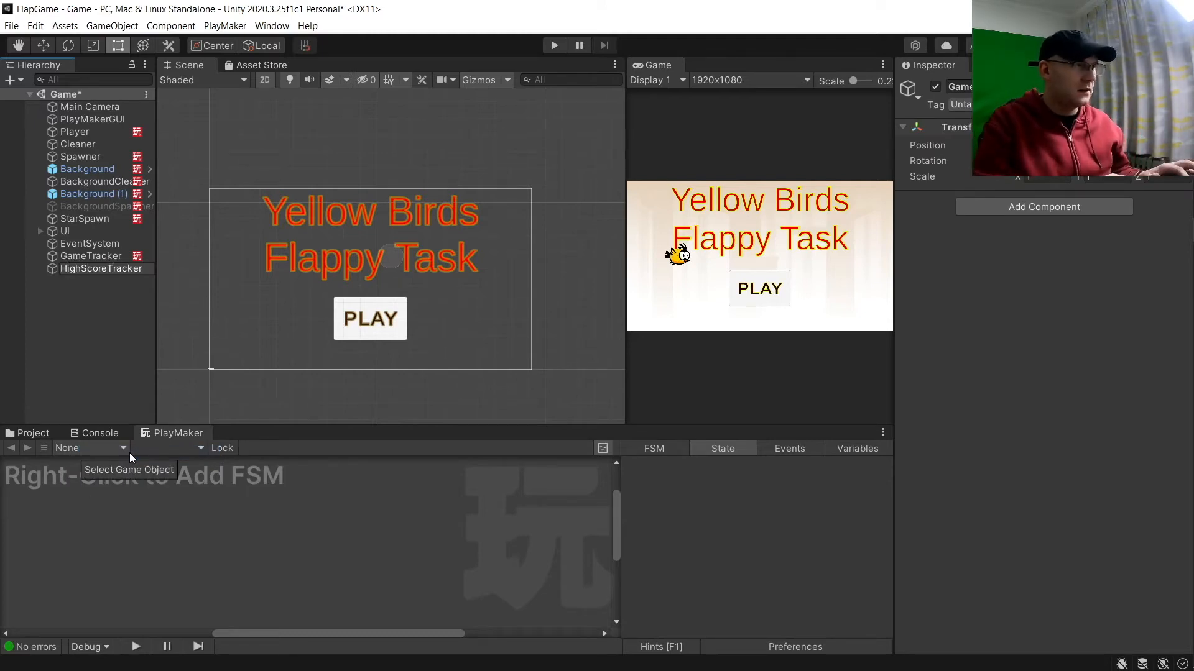
{"action": "key", "text": "Return"}
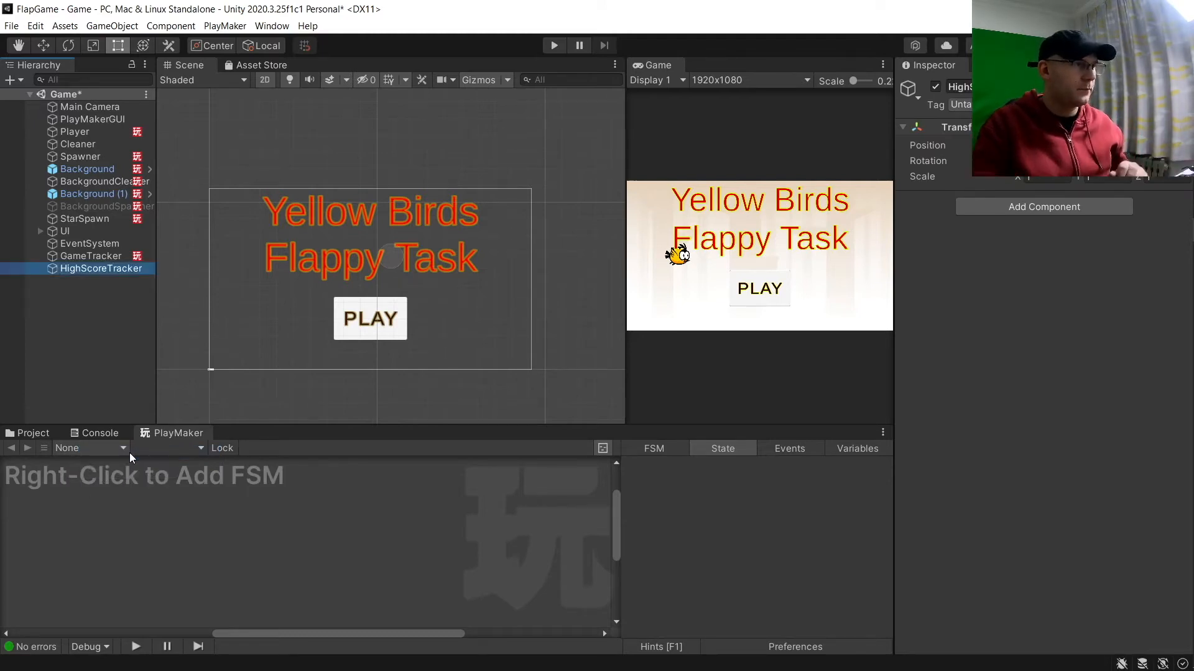
- Add a PlayMaker FSM to HighScoreTracker and create two additional states in its graph
{"action": "left_click", "coordinate": [87, 551]}
{"action": "right_click", "coordinate": [87, 550]}
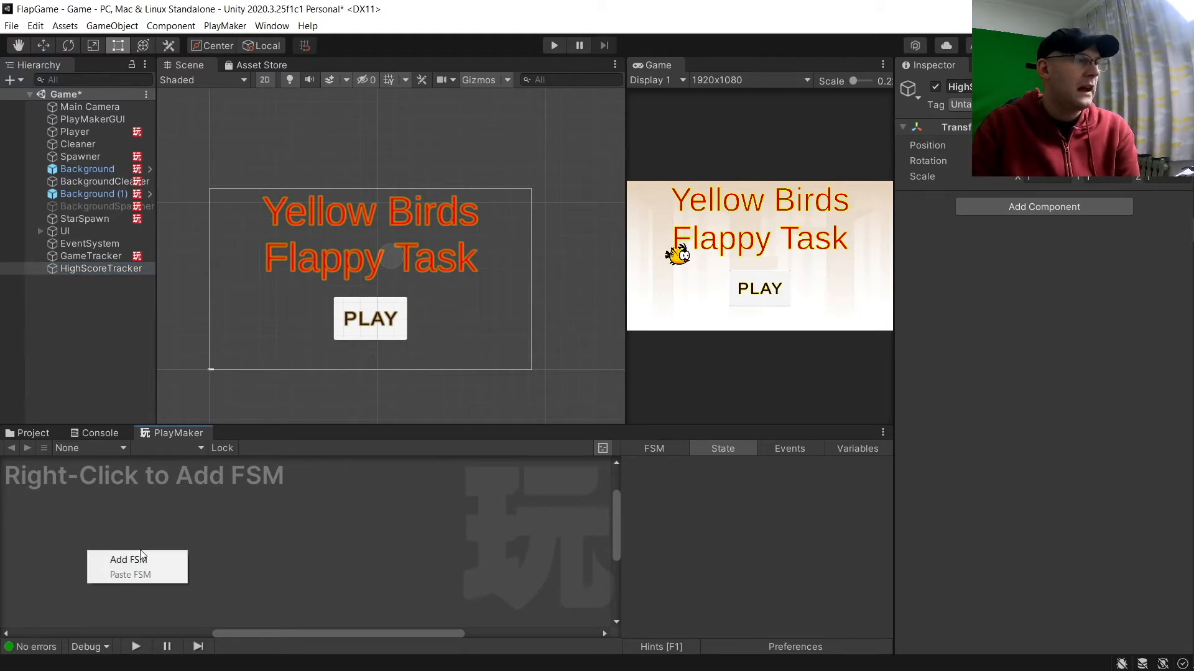
{"action": "left_click", "coordinate": [143, 559]}
{"action": "right_click", "coordinate": [202, 517]}
{"action": "left_click", "coordinate": [277, 358]}
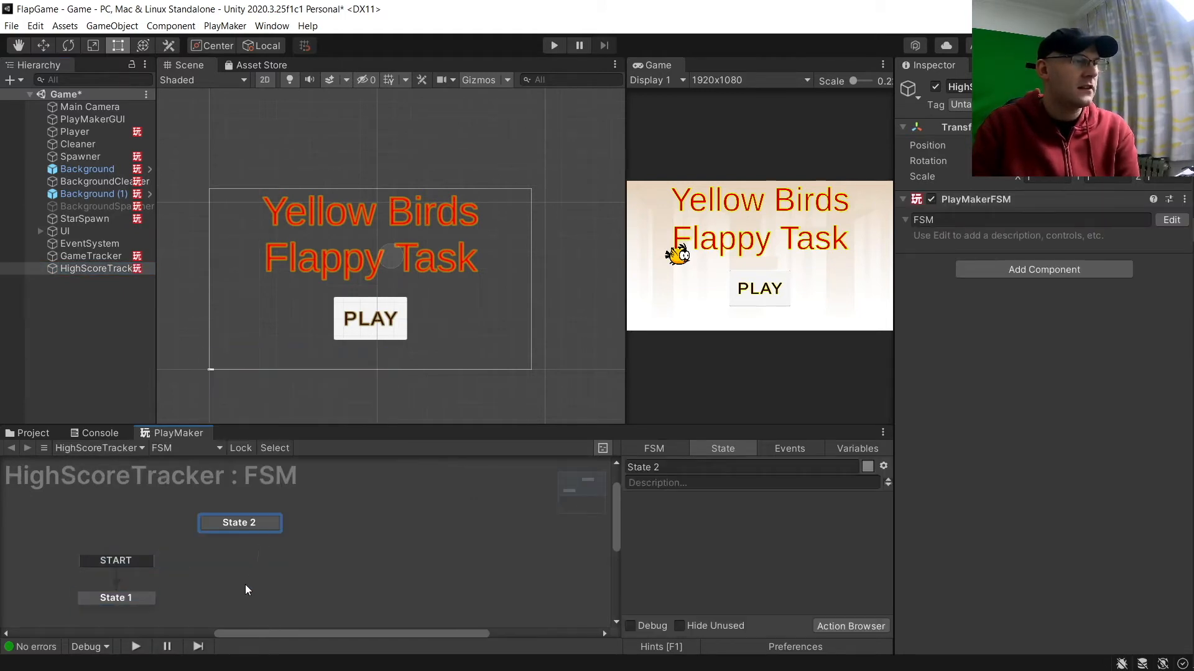
{"action": "right_click", "coordinate": [245, 584]}
{"action": "left_click", "coordinate": [281, 400]}
- Name the HighScoreTracker object's FSM TrackHighScore
{"action": "left_click", "coordinate": [1029, 220]}
{"action": "type", "text": "TrackH"}
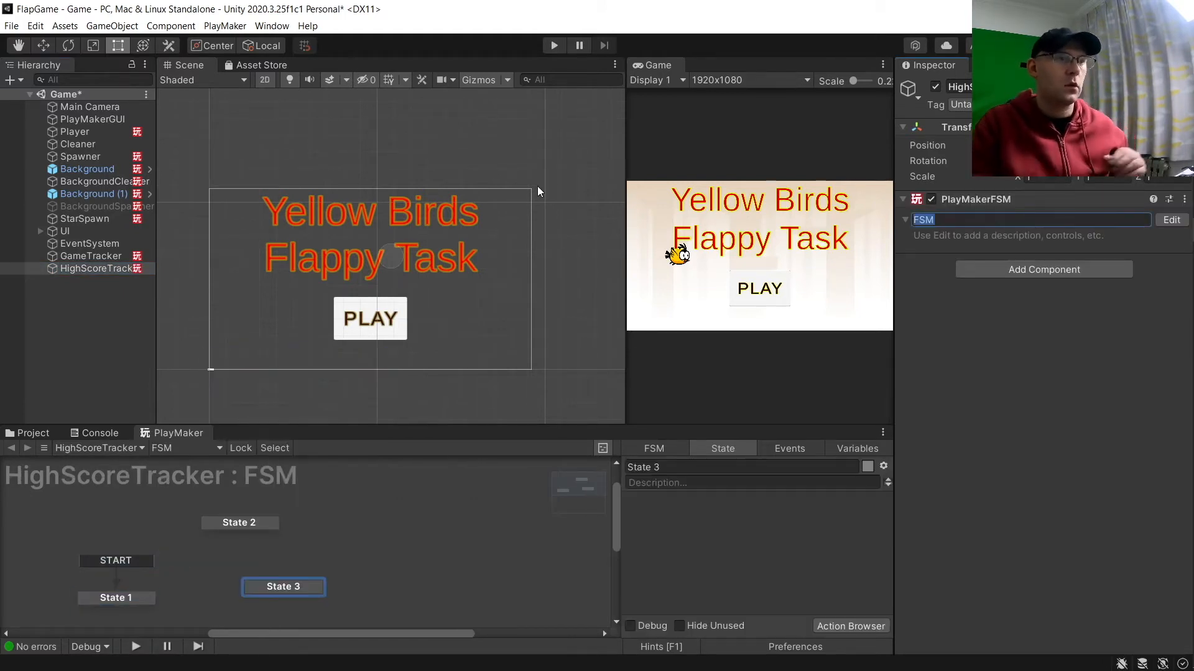
{"action": "type", "text": "ighSocre"}
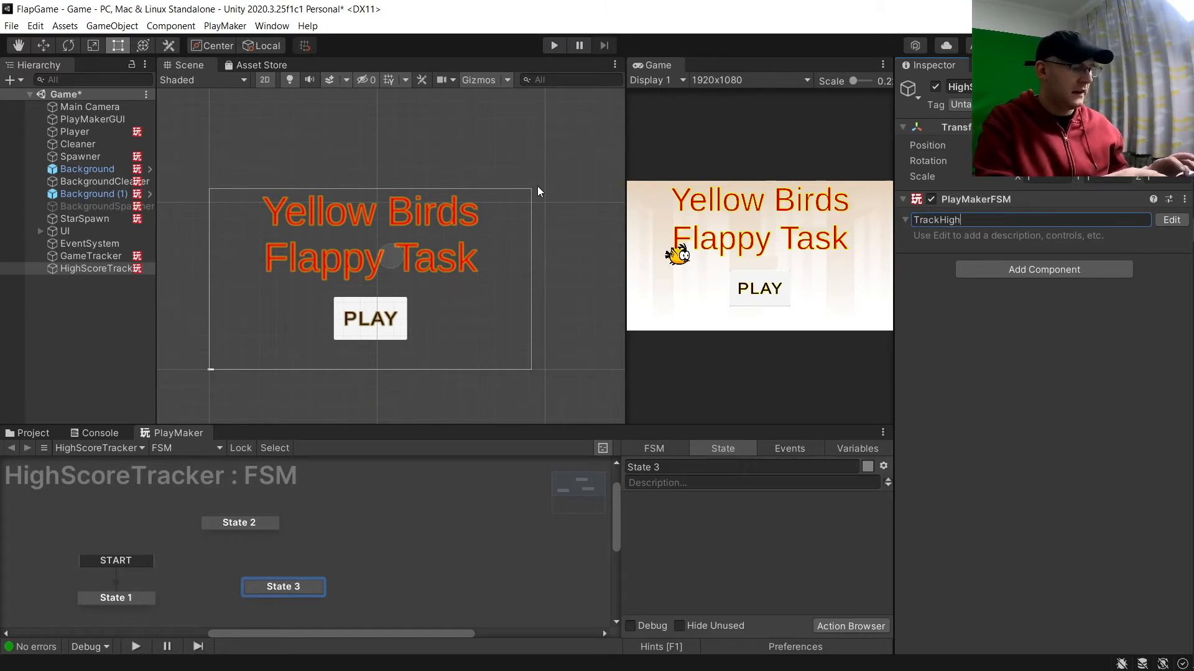
{"action": "key", "text": "Return"}
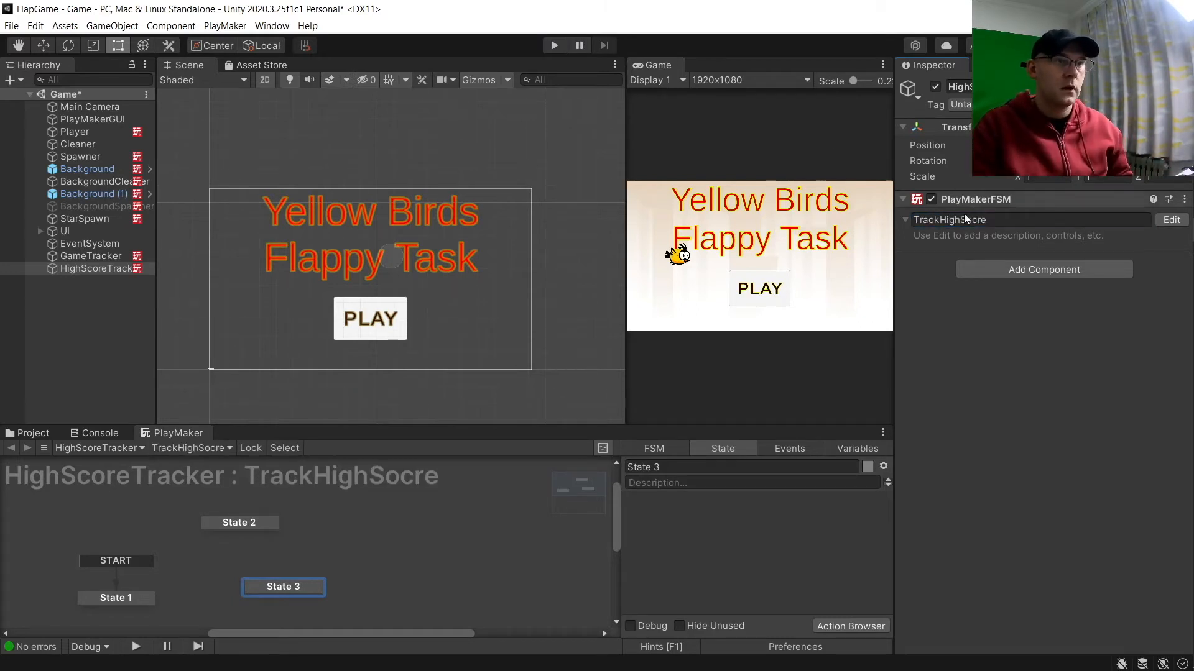
{"action": "left_click", "coordinate": [1020, 221]}
{"action": "key", "text": "BackSpace"}
{"action": "key", "text": "BackSpace"}
{"action": "key", "text": "BackSpace"}
{"action": "key", "text": "BackSpace"}
{"action": "type", "text": "core"}
{"action": "key", "text": "Return"}
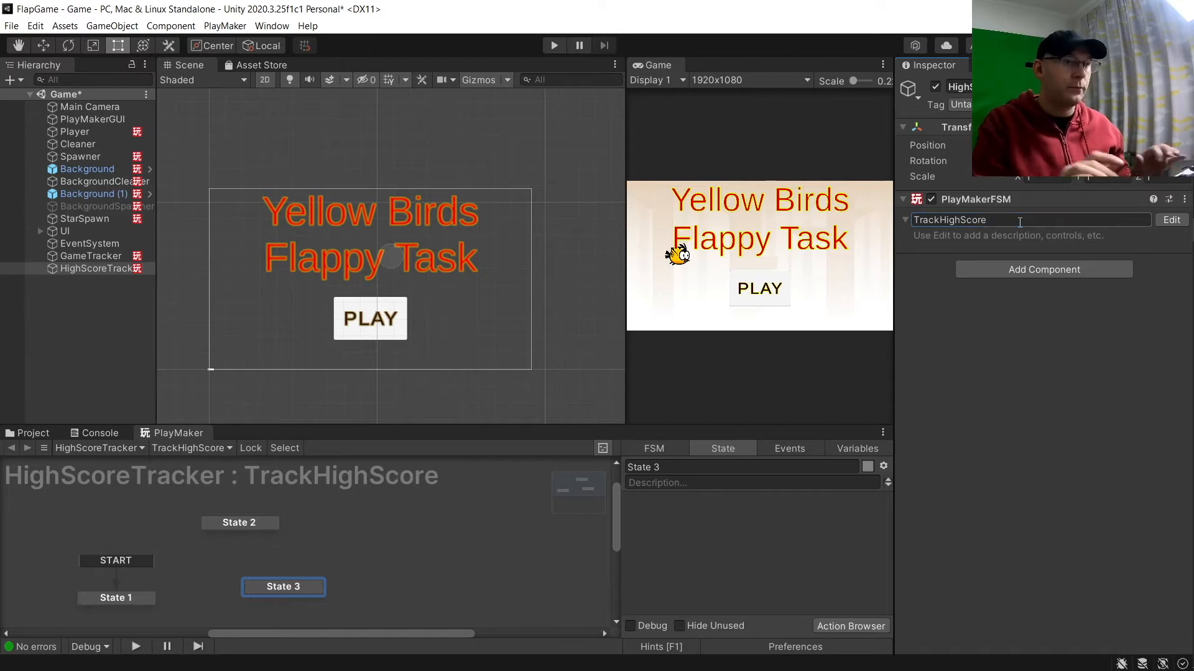
{"action": "left_click", "coordinate": [124, 606]}
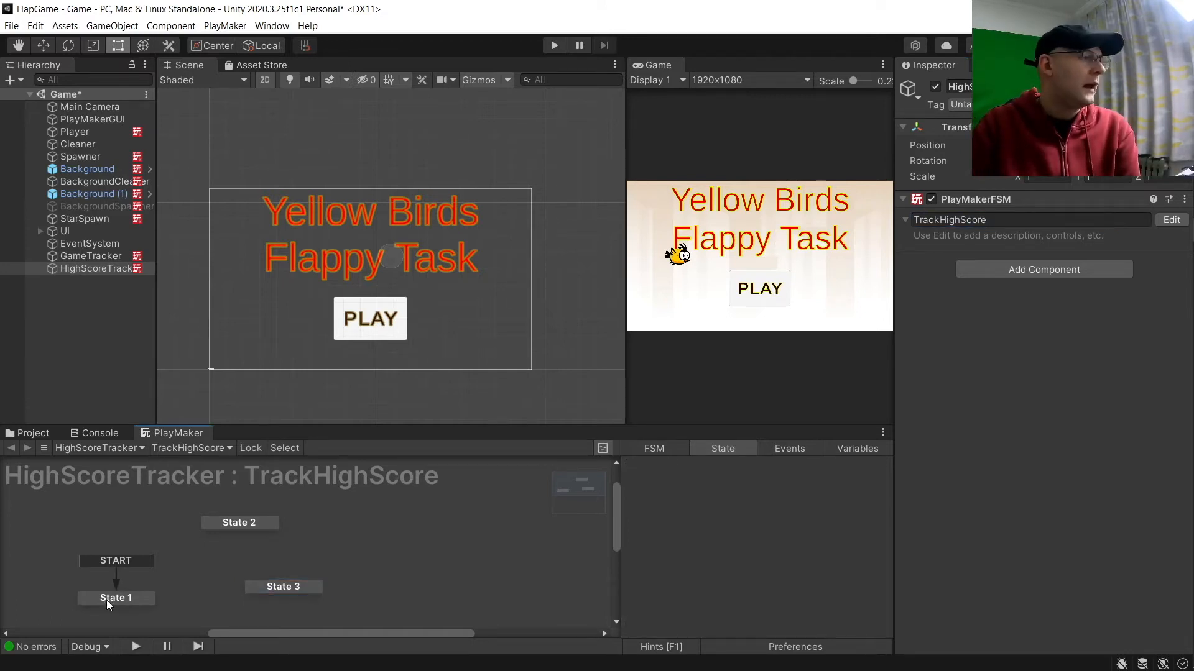
{"action": "right_click", "coordinate": [113, 600]}
{"action": "mouse_move", "coordinate": [200, 473]}
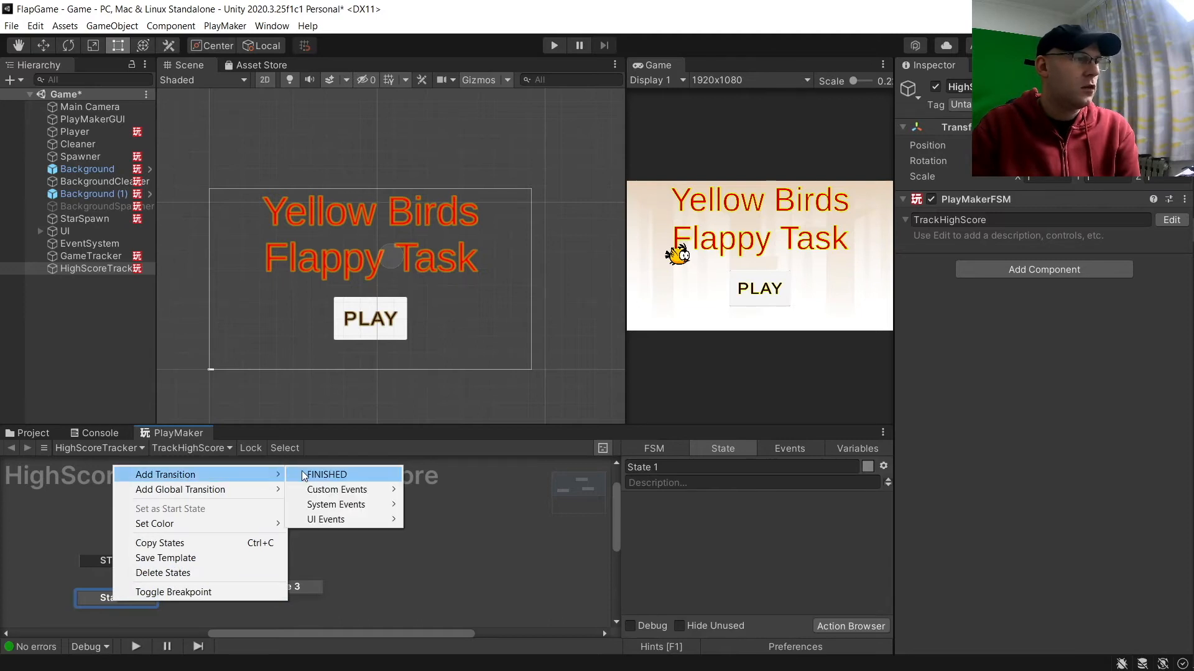
{"action": "left_click", "coordinate": [659, 536]}
{"action": "left_click", "coordinate": [235, 527]}
- Shift State 1 slightly up in the graph and add the events NewHS and NoNewHS to the FSM
{"action": "left_click_drag", "start_coordinate": [137, 599], "coordinate": [136, 580]}
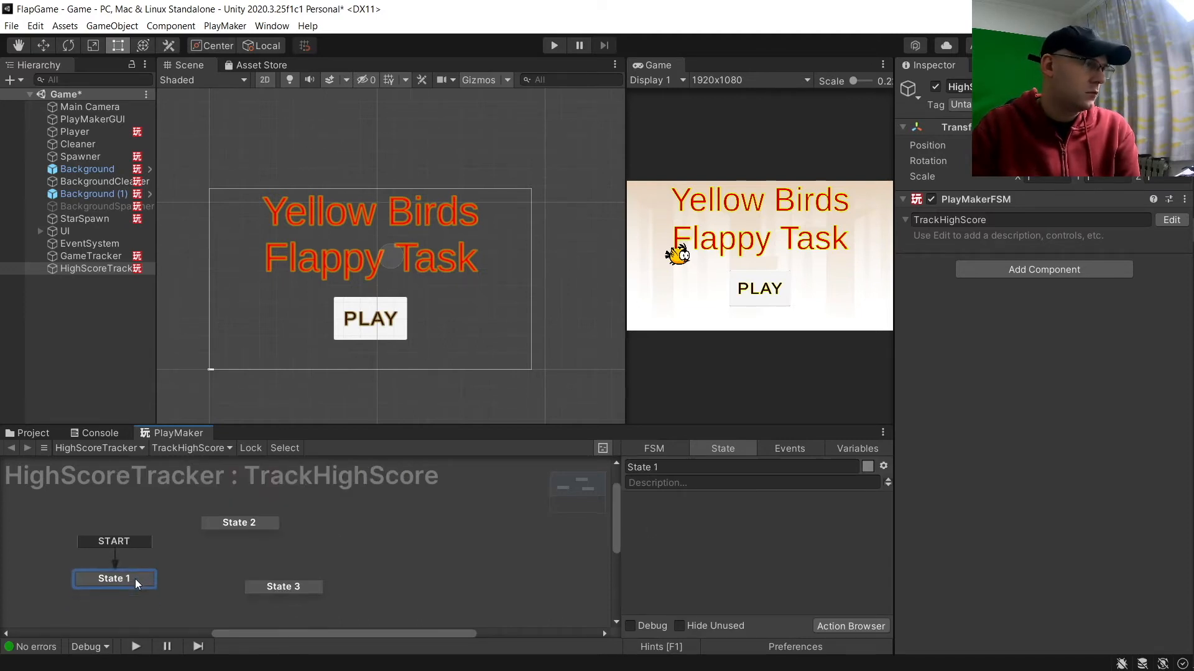
{"action": "left_click", "coordinate": [790, 448]}
{"action": "left_click", "coordinate": [774, 609]}
{"action": "type", "text": "N"}
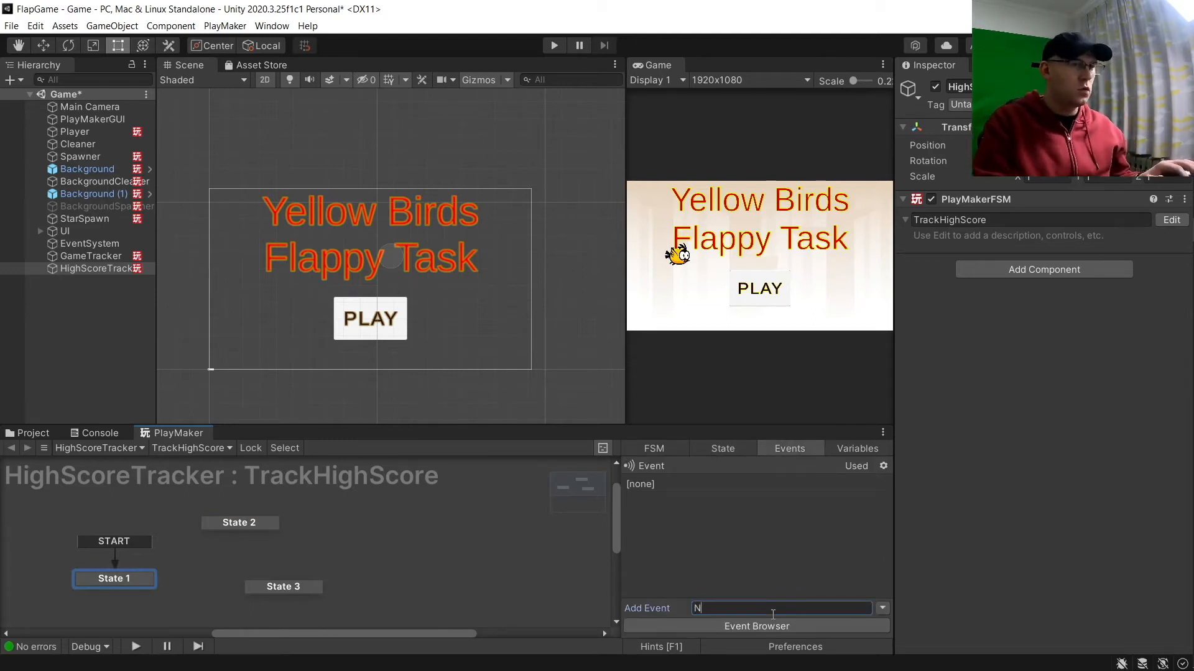
{"action": "type", "text": "rwHS"}
{"action": "key", "text": "Return"}
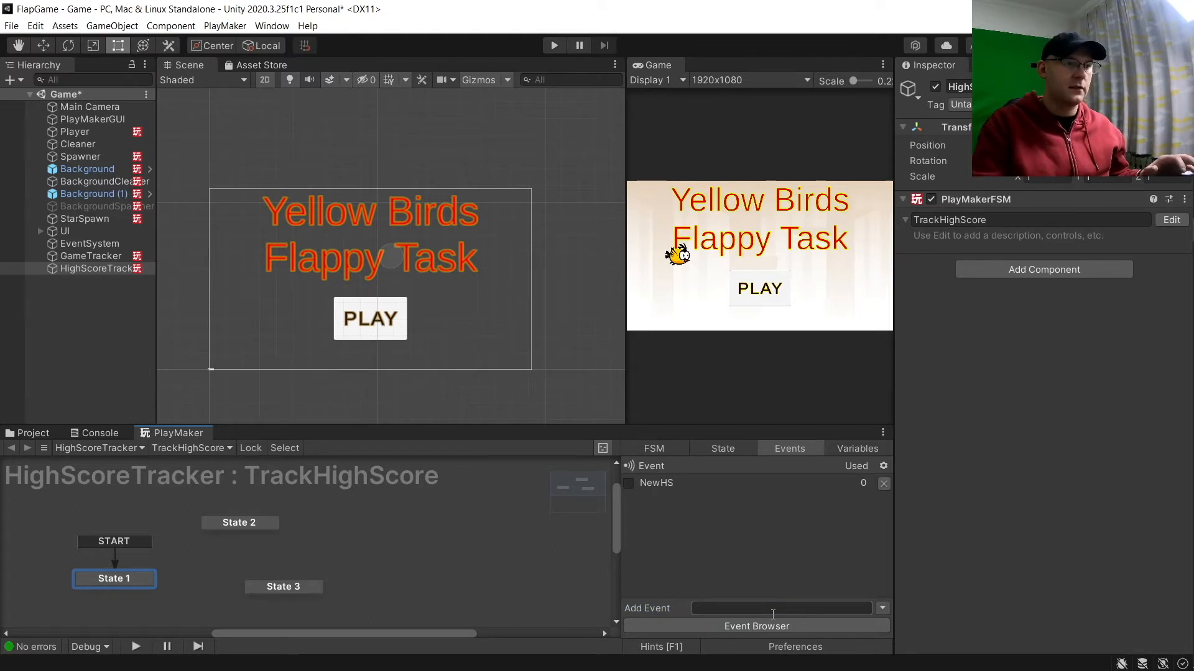
{"action": "left_click", "coordinate": [820, 609]}
{"action": "type", "text": "NoNewHS"}
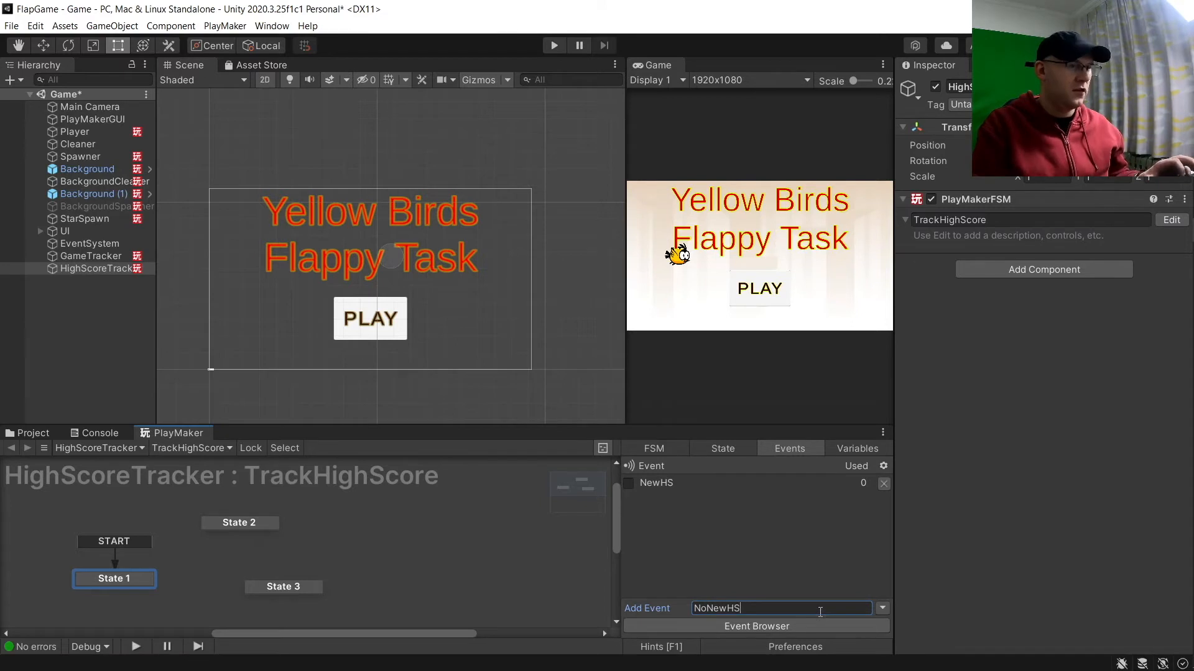
{"action": "key", "text": "Return"}
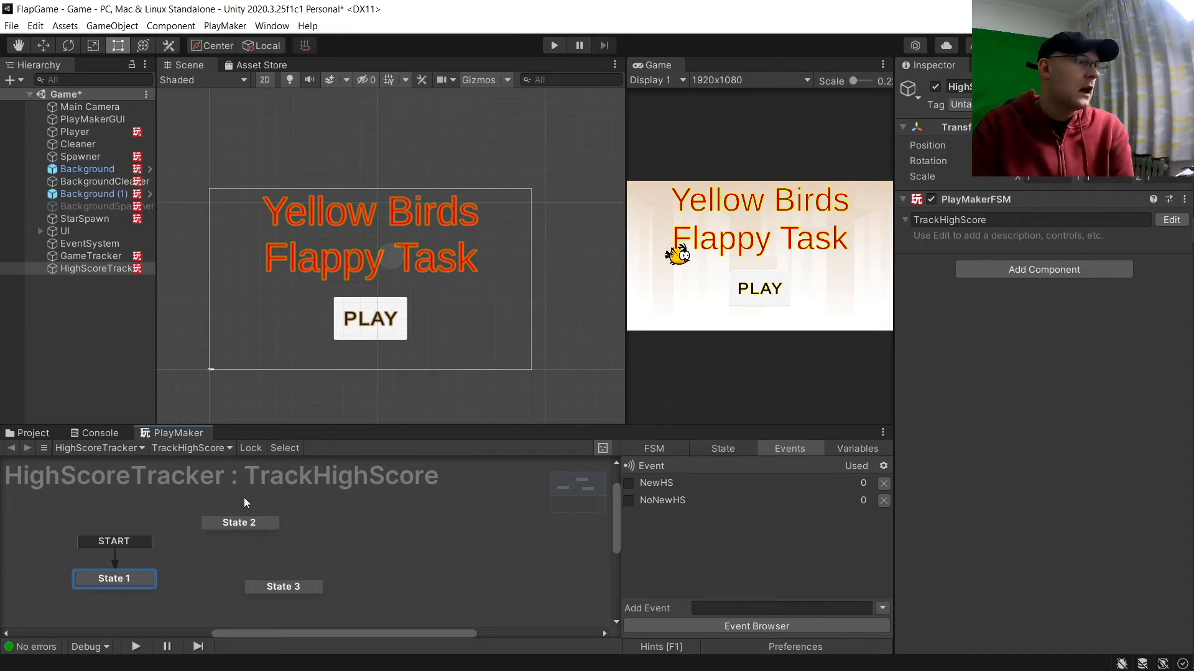
- Add transitions for the NewHS and NoNewHS events to State 1
{"action": "right_click", "coordinate": [124, 584]}
{"action": "mouse_move", "coordinate": [285, 456]}
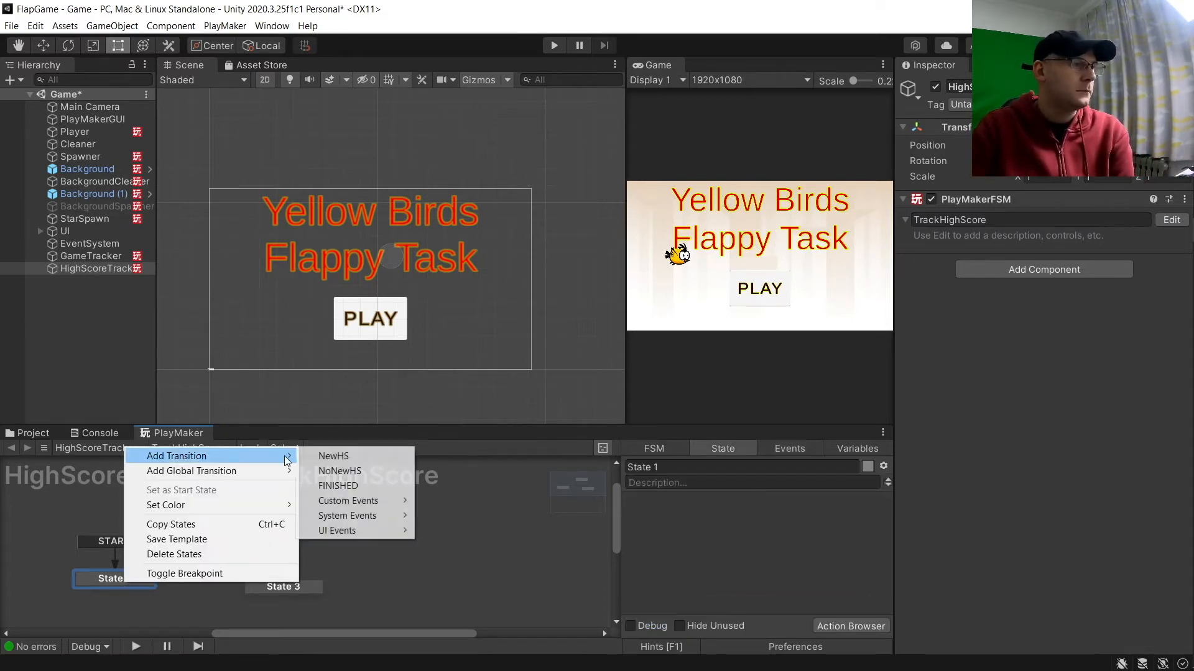
{"action": "left_click", "coordinate": [337, 455]}
{"action": "right_click", "coordinate": [102, 576]}
{"action": "mouse_move", "coordinate": [204, 449]}
{"action": "left_click", "coordinate": [330, 468]}
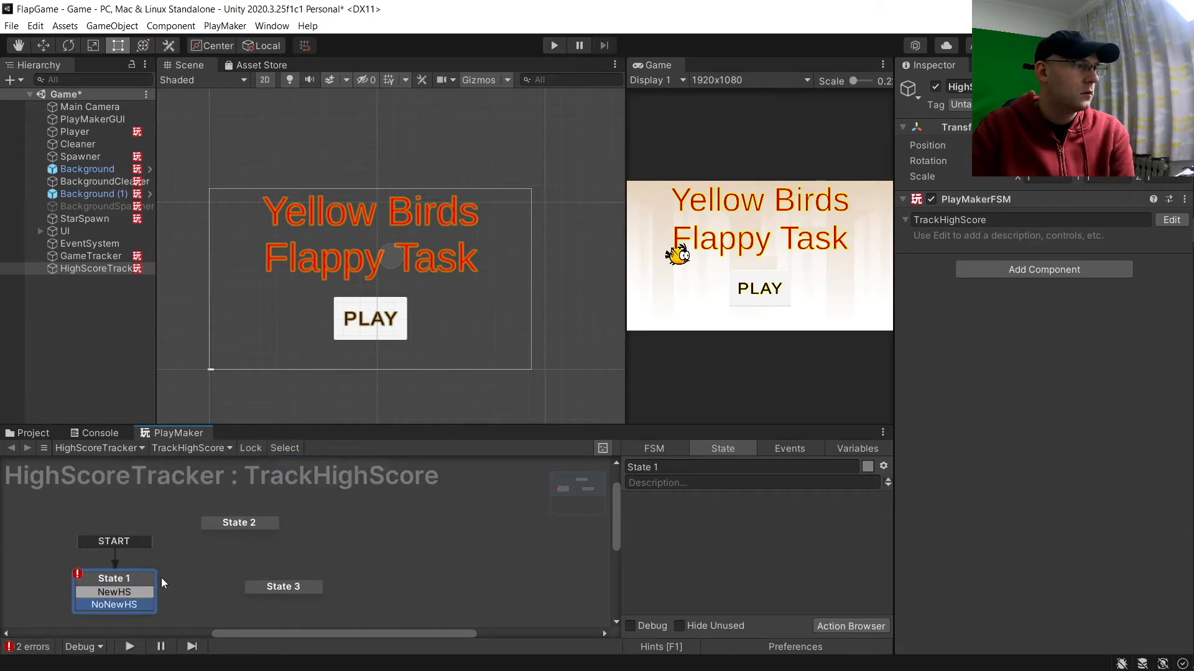
- Link the NewHS transition to State 2 and NoNewHS to State 3, moving State 1 slightly away from them
{"action": "left_click_drag", "start_coordinate": [138, 592], "coordinate": [209, 522]}
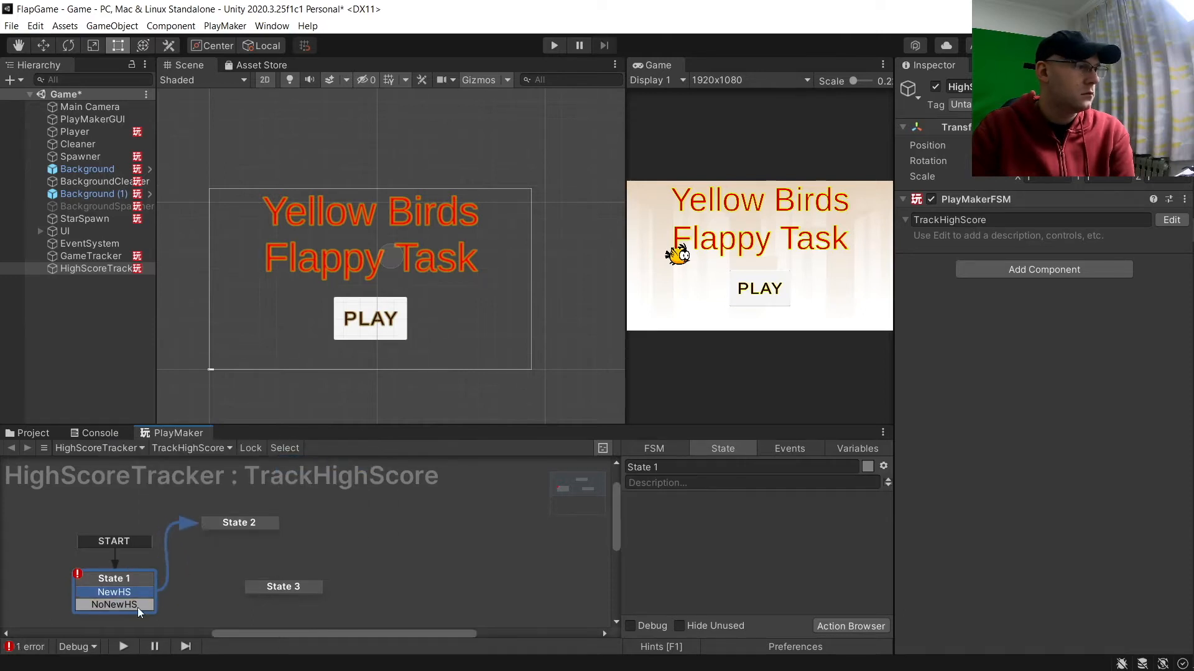
{"action": "left_click_drag", "start_coordinate": [137, 607], "coordinate": [260, 586]}
{"action": "left_click_drag", "start_coordinate": [118, 580], "coordinate": [106, 563]}
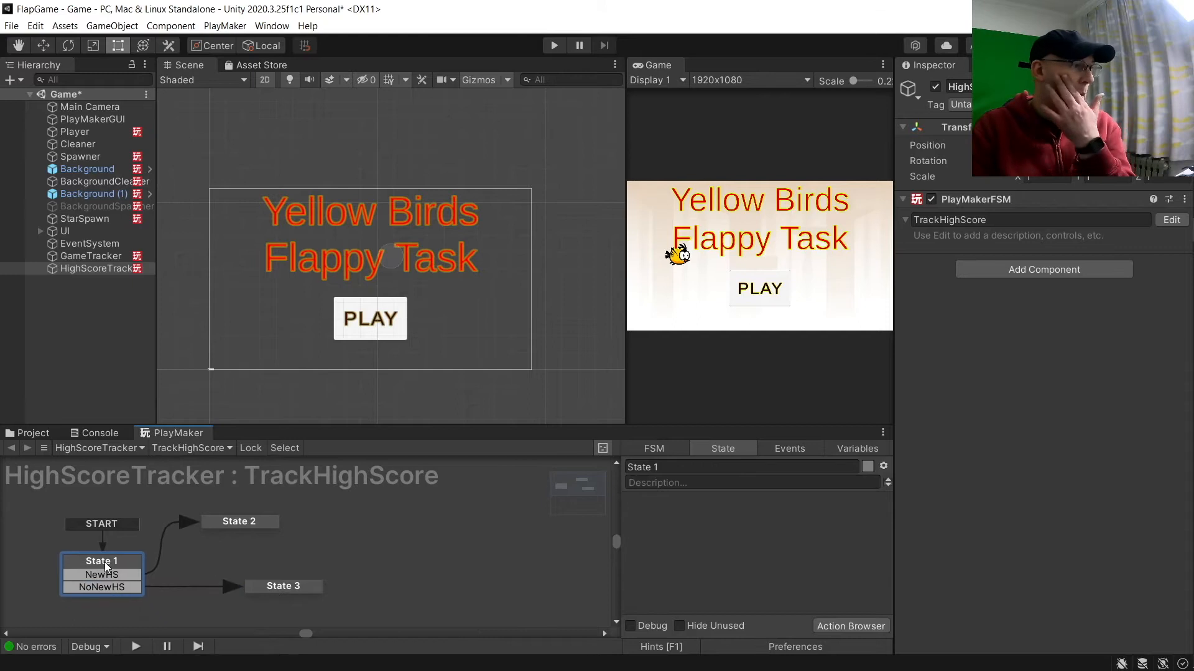
- Rename State 1 as CheckIfThereIsANewHS
{"action": "left_click", "coordinate": [242, 521]}
{"action": "double_click", "coordinate": [133, 557]}
{"action": "type", "text": "CheckIfThereIsANewH"}
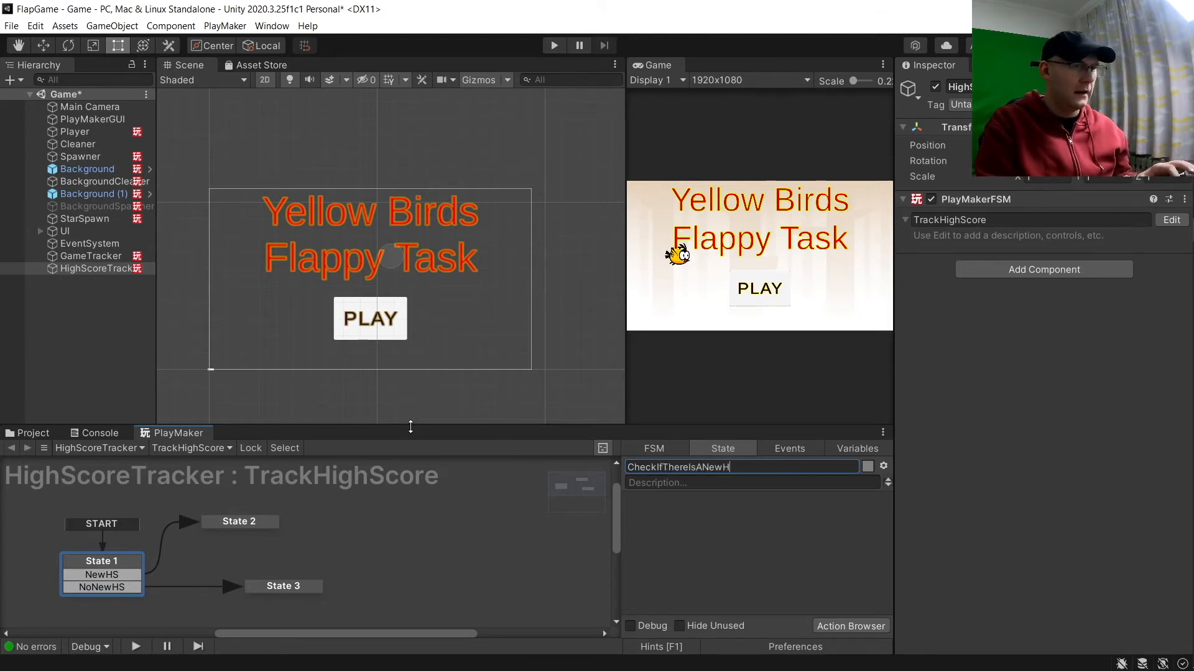
{"action": "type", "text": "S"}
{"action": "key", "text": "Return"}
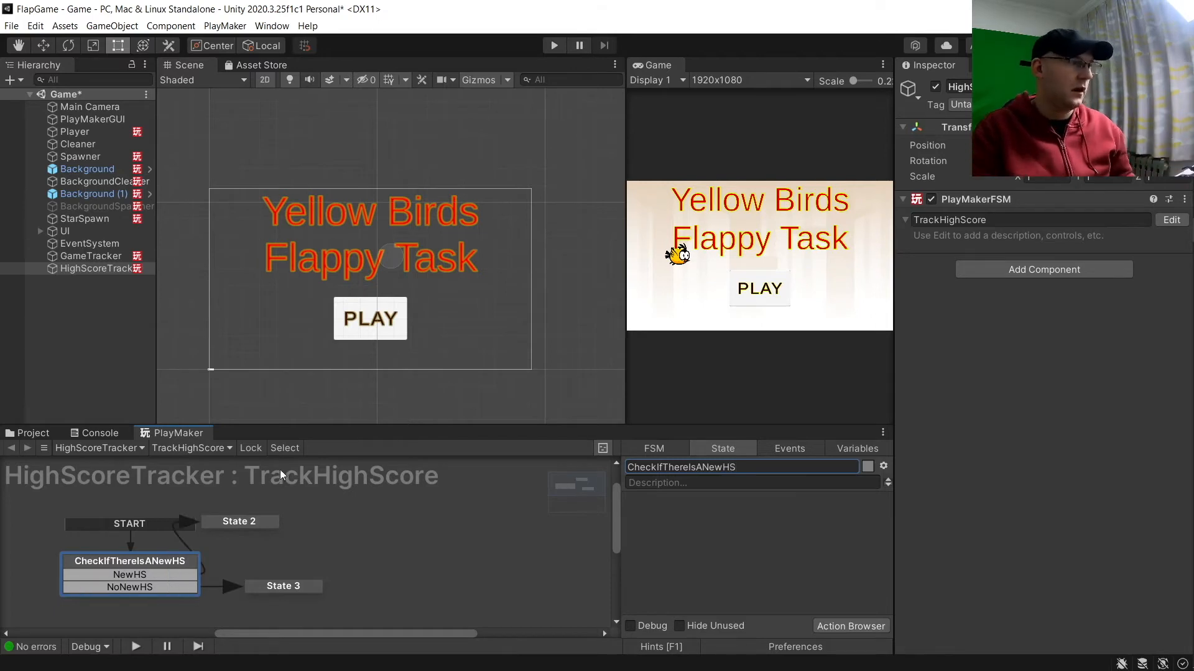
- Move State 2 farther from the start state and rename it as NewHS
{"action": "left_click", "coordinate": [235, 528]}
{"action": "left_click_drag", "start_coordinate": [255, 523], "coordinate": [291, 524]}
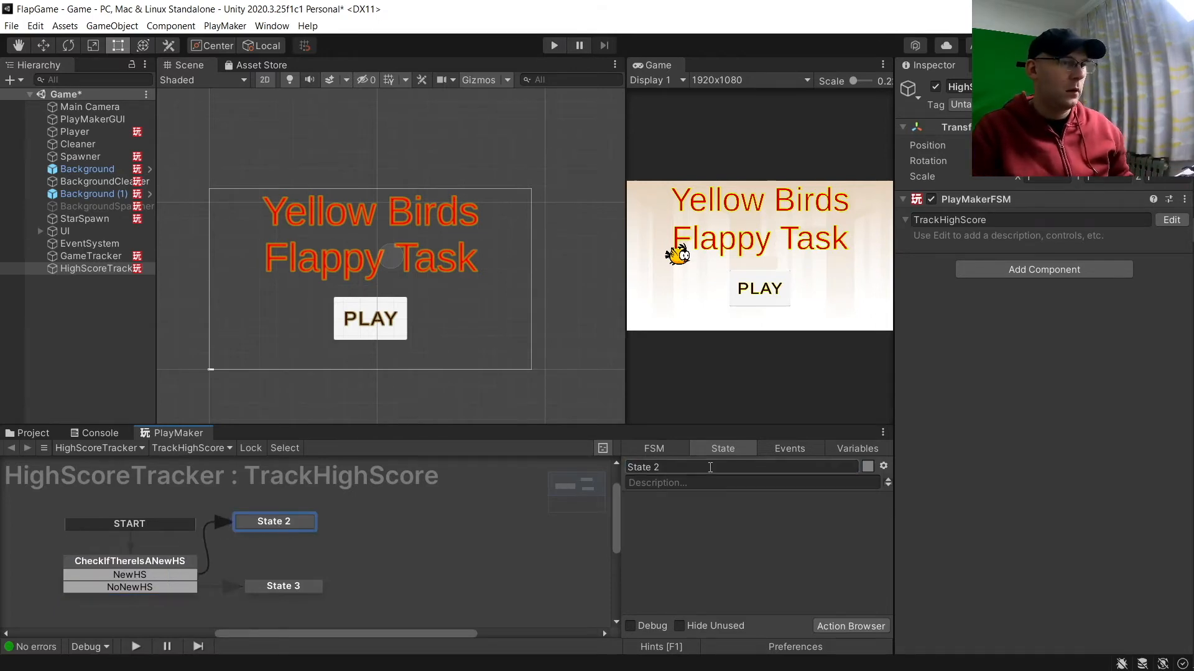
{"action": "type", "text": "NE"}
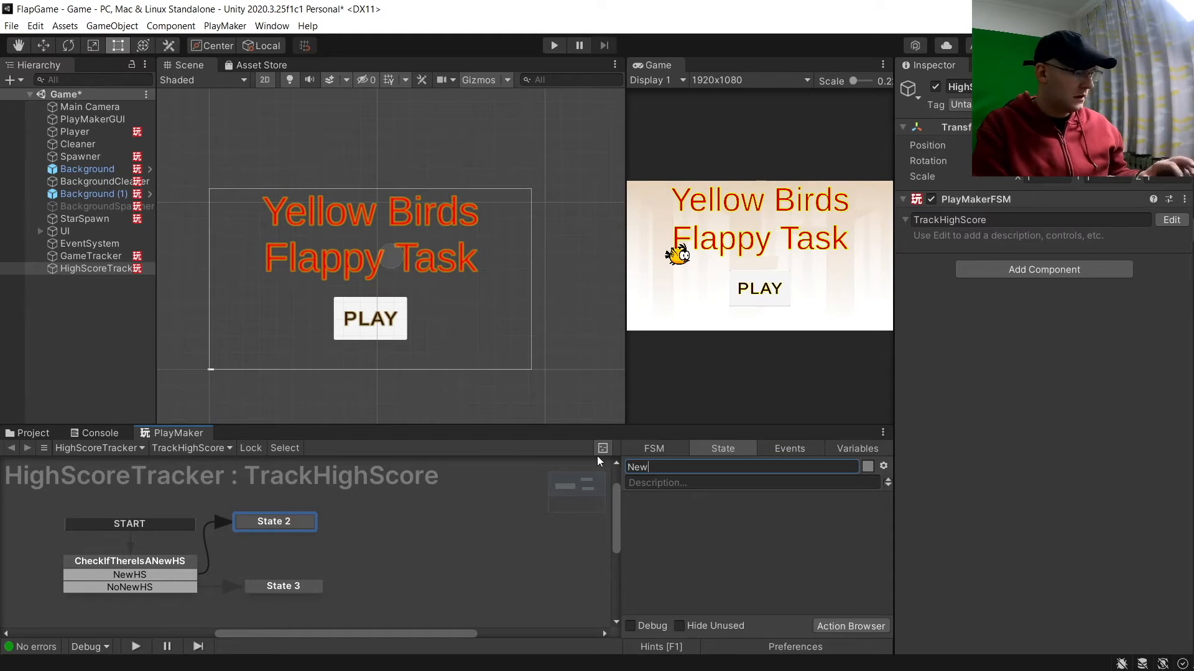
{"action": "key", "text": "Return"}
- Rename State 3 as noNewHS and rearrange the NewHS and noNewHS states to sit apart from the check state
{"action": "left_click", "coordinate": [292, 589]}
{"action": "left_click", "coordinate": [706, 468]}
{"action": "key", "text": "ctrl+a"}
{"action": "type", "text": "noNe"}
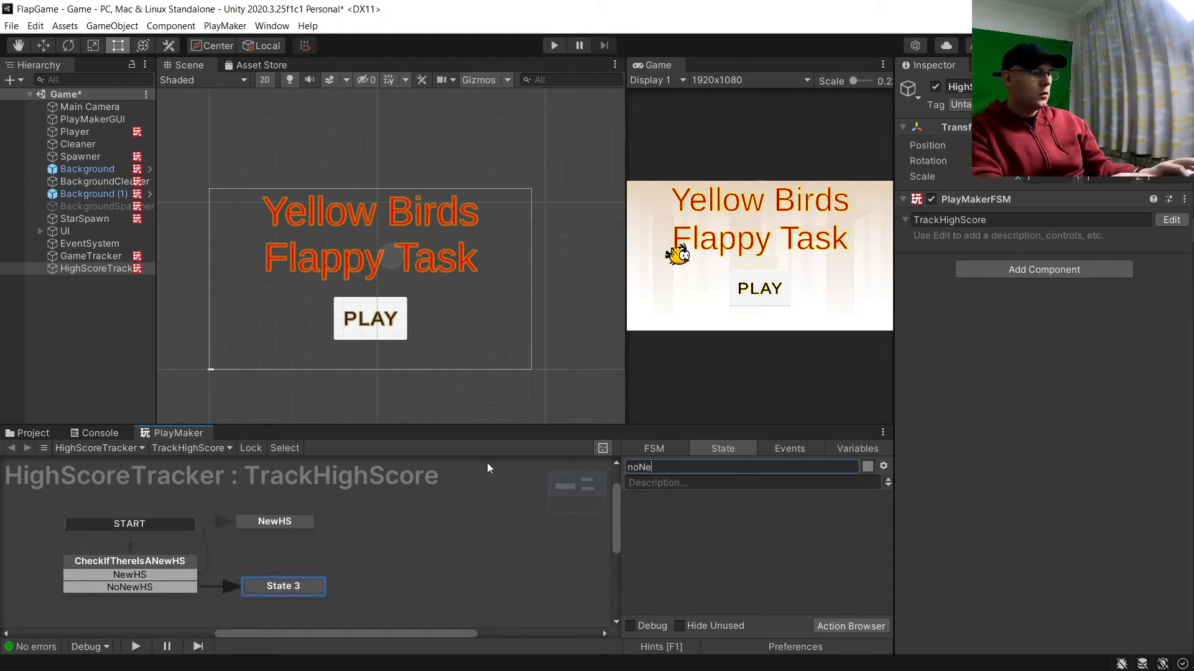
{"action": "type", "text": "wHS"}
{"action": "key", "text": "Return"}
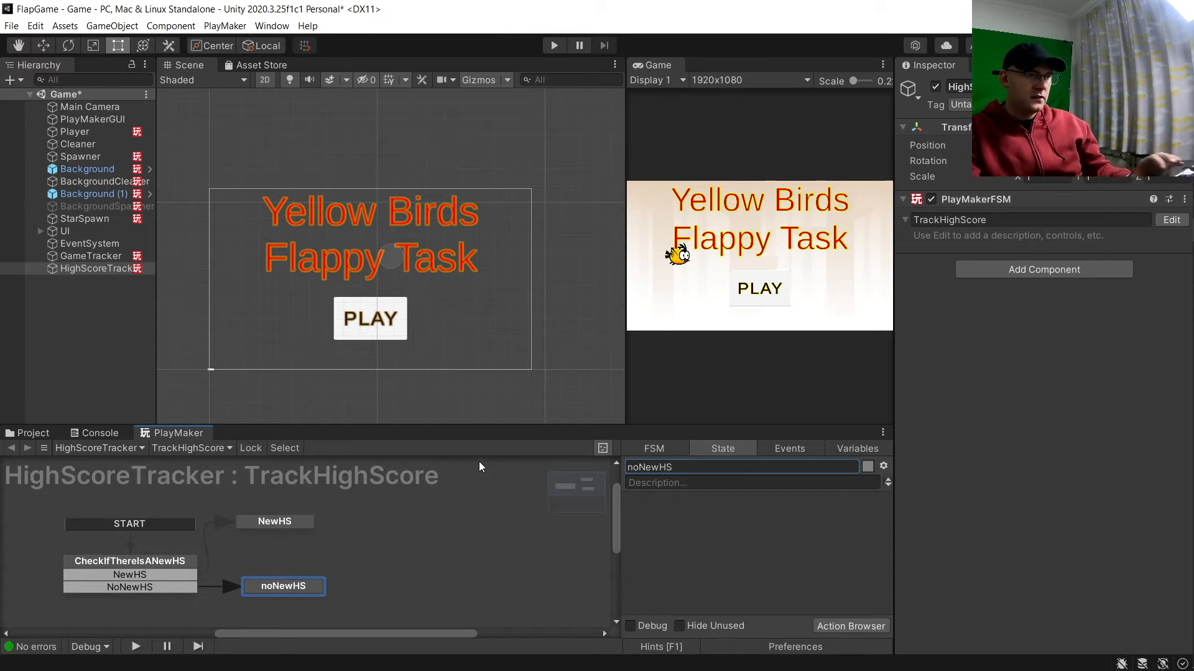
{"action": "left_click_drag", "start_coordinate": [271, 524], "coordinate": [294, 542]}
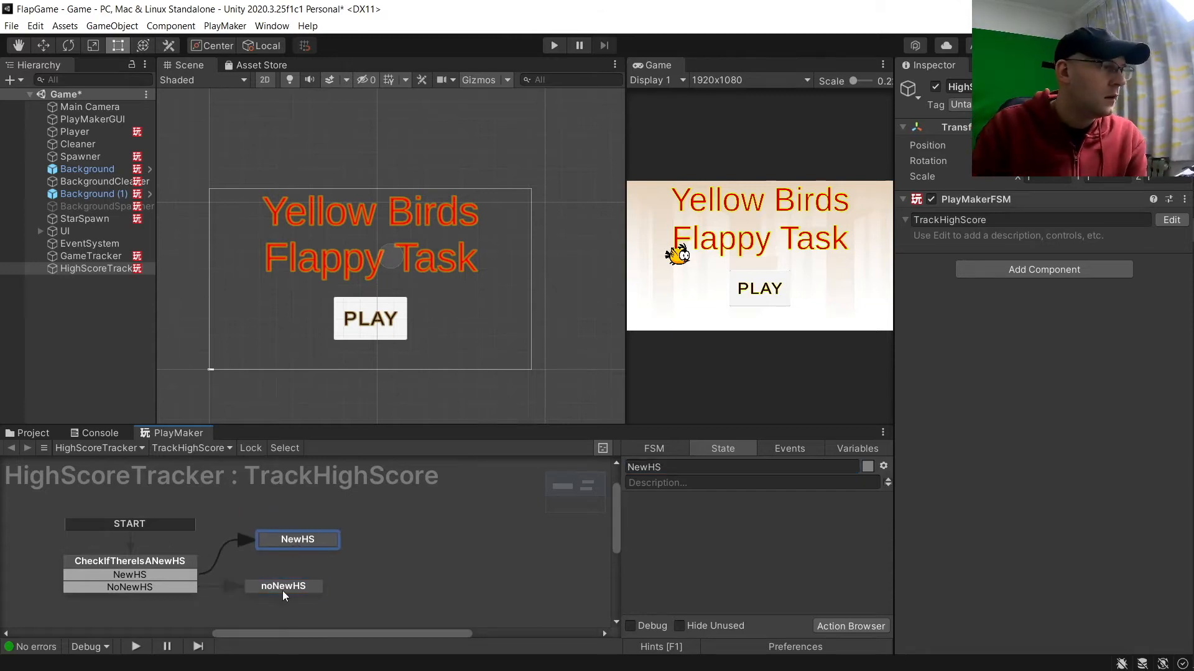
{"action": "left_click_drag", "start_coordinate": [281, 590], "coordinate": [293, 589]}
- Add a Float Compare action to the CheckIfThereIsANewHS state
{"action": "left_click", "coordinate": [129, 563]}
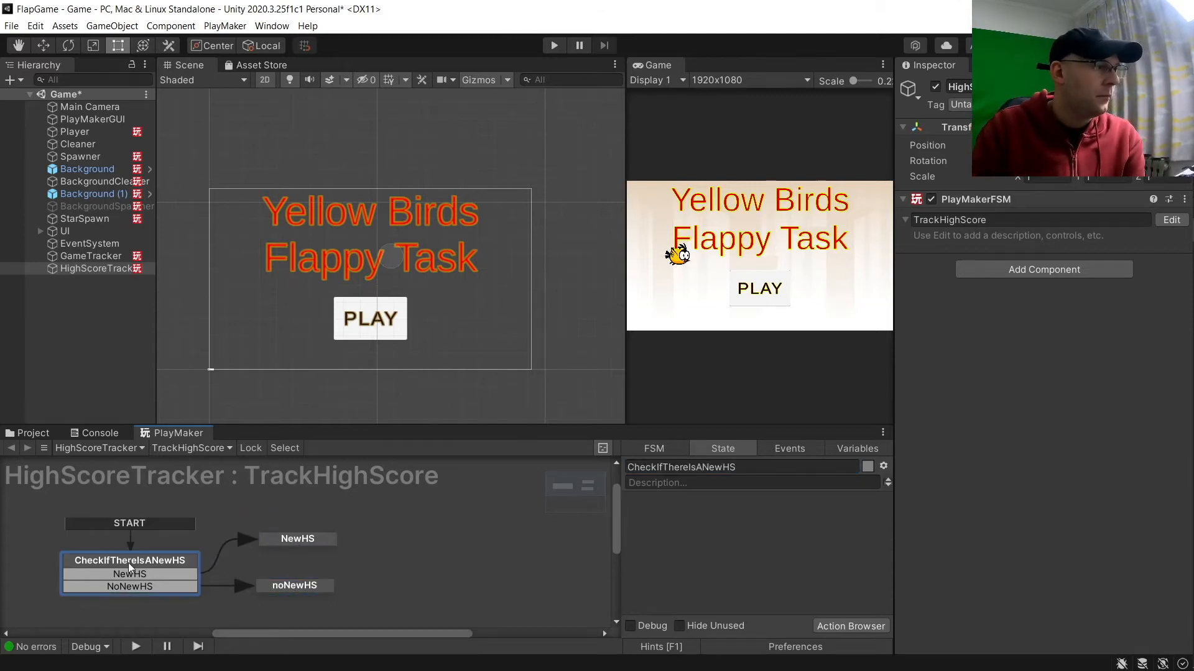
{"action": "left_click", "coordinate": [837, 625]}
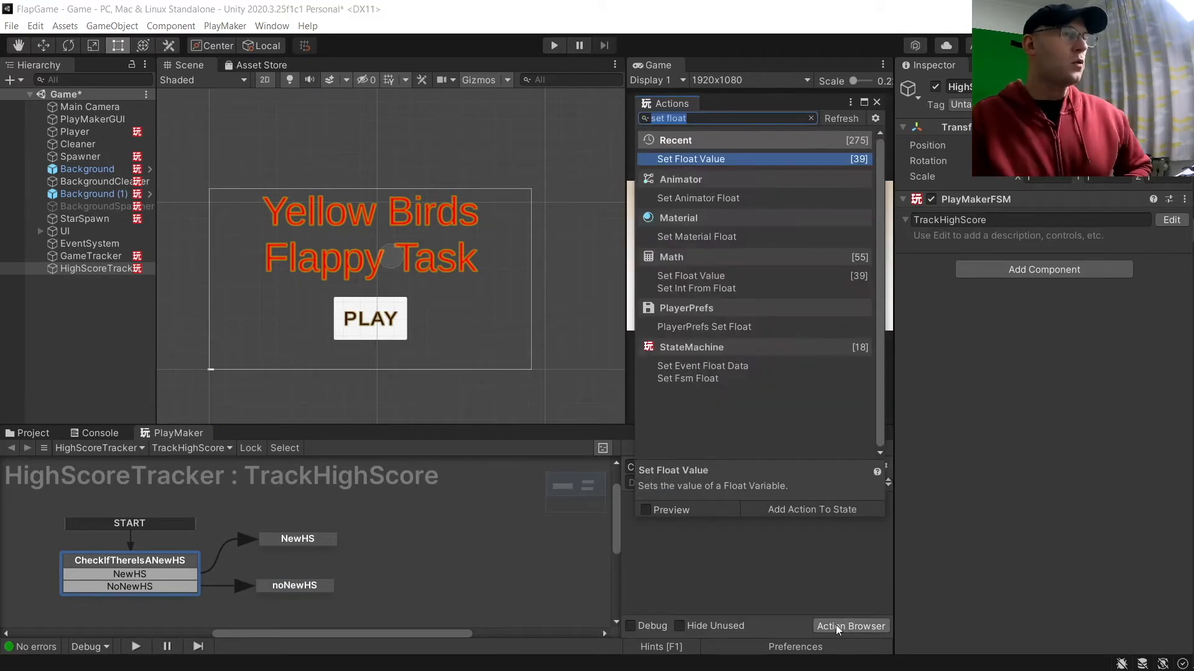
{"action": "type", "text": "float coma"}
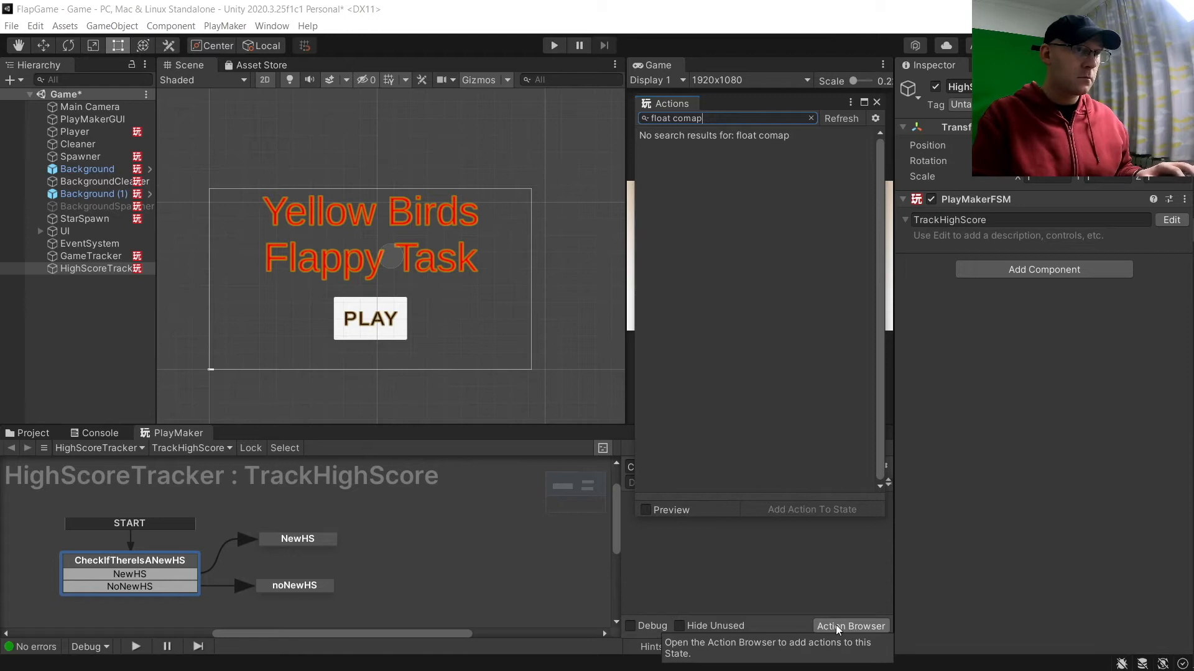
{"action": "type", "text": "p"}
{"action": "key", "text": "BackSpace"}
{"action": "key", "text": "BackSpace"}
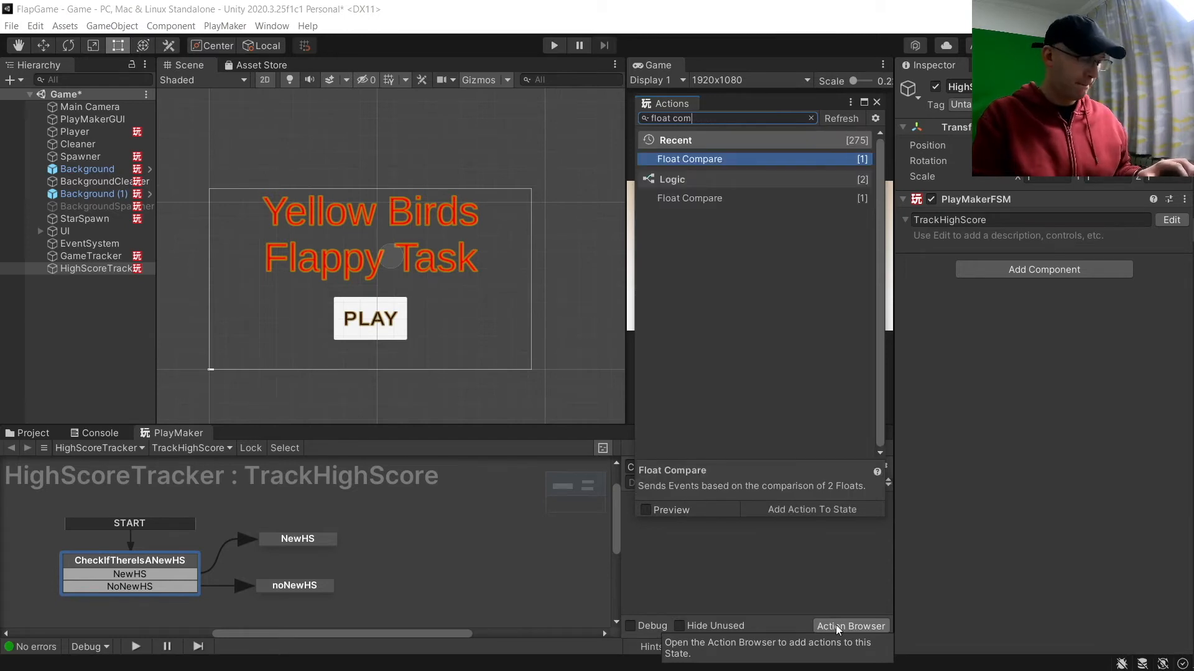
{"action": "type", "text": "pare"}
{"action": "key", "text": "Return"}
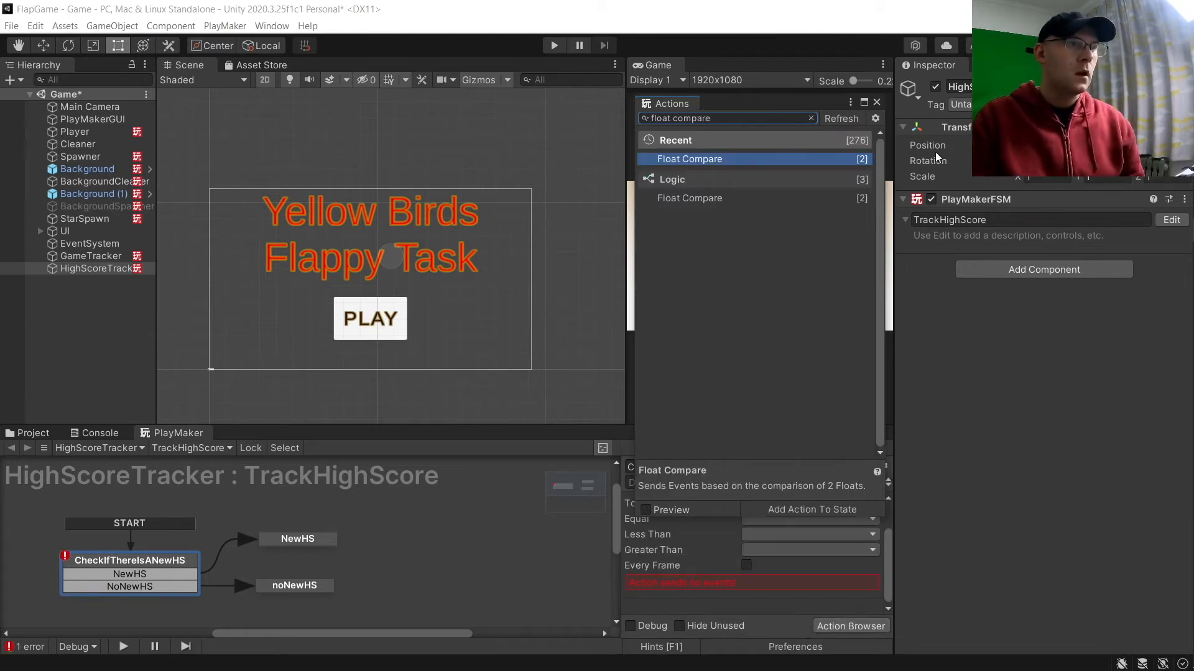
{"action": "left_click", "coordinate": [876, 102]}
- Set Float 1 of the Float Compare action to the global variable Score
{"action": "scroll", "coordinate": [824, 513], "scroll_direction": "up", "scroll_amount": 2}
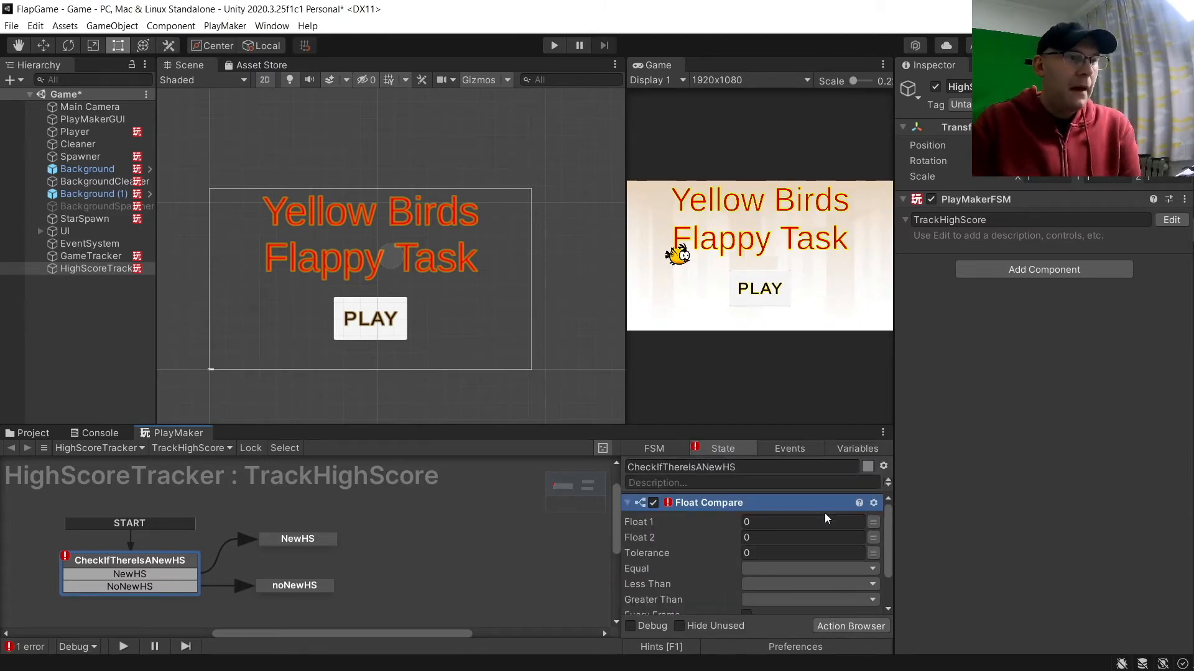
{"action": "left_click", "coordinate": [841, 521]}
{"action": "left_click", "coordinate": [875, 521]}
{"action": "left_click", "coordinate": [873, 522]}
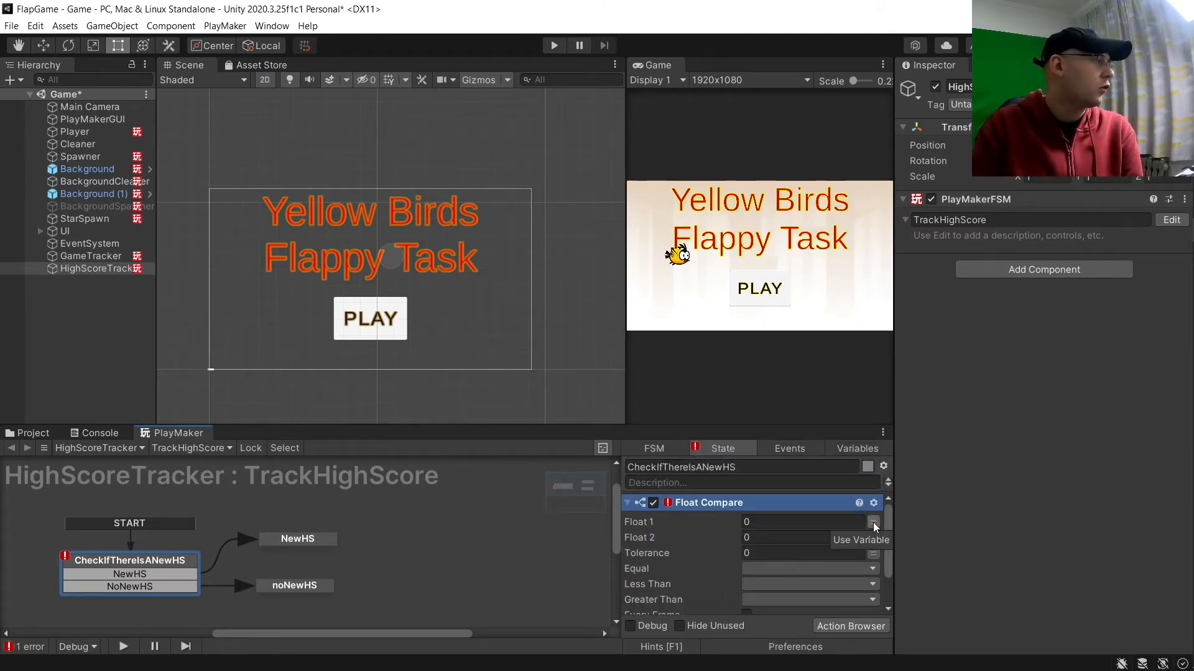
{"action": "left_click", "coordinate": [873, 523]}
{"action": "left_click", "coordinate": [852, 521]}
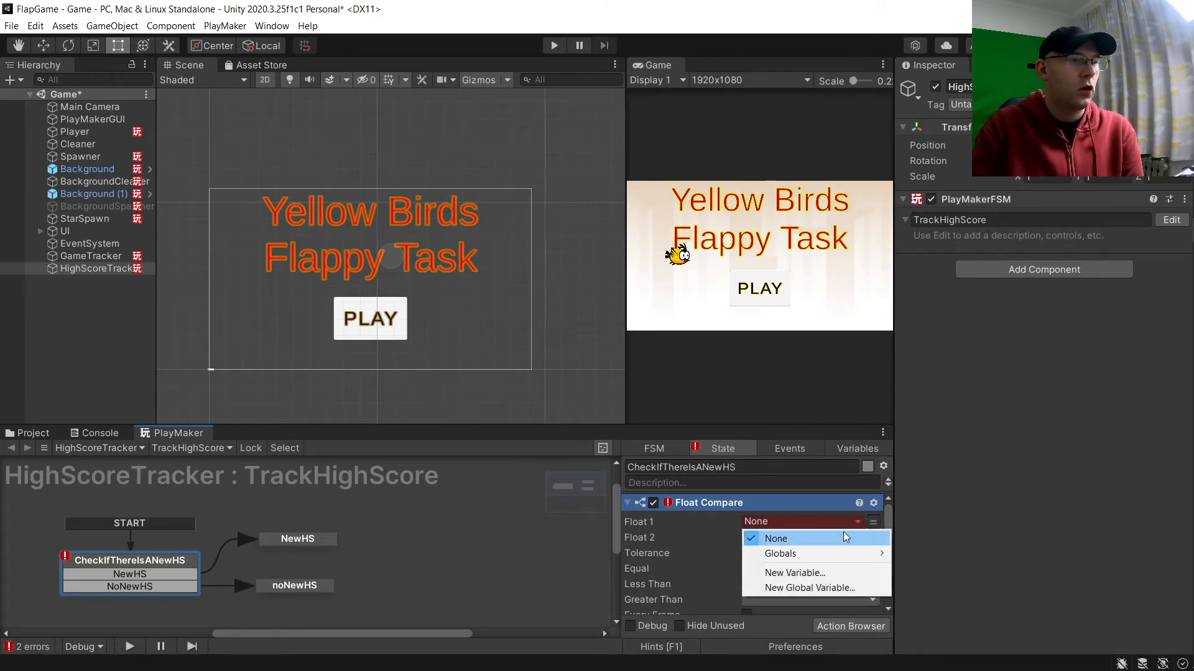
{"action": "mouse_move", "coordinate": [849, 555]}
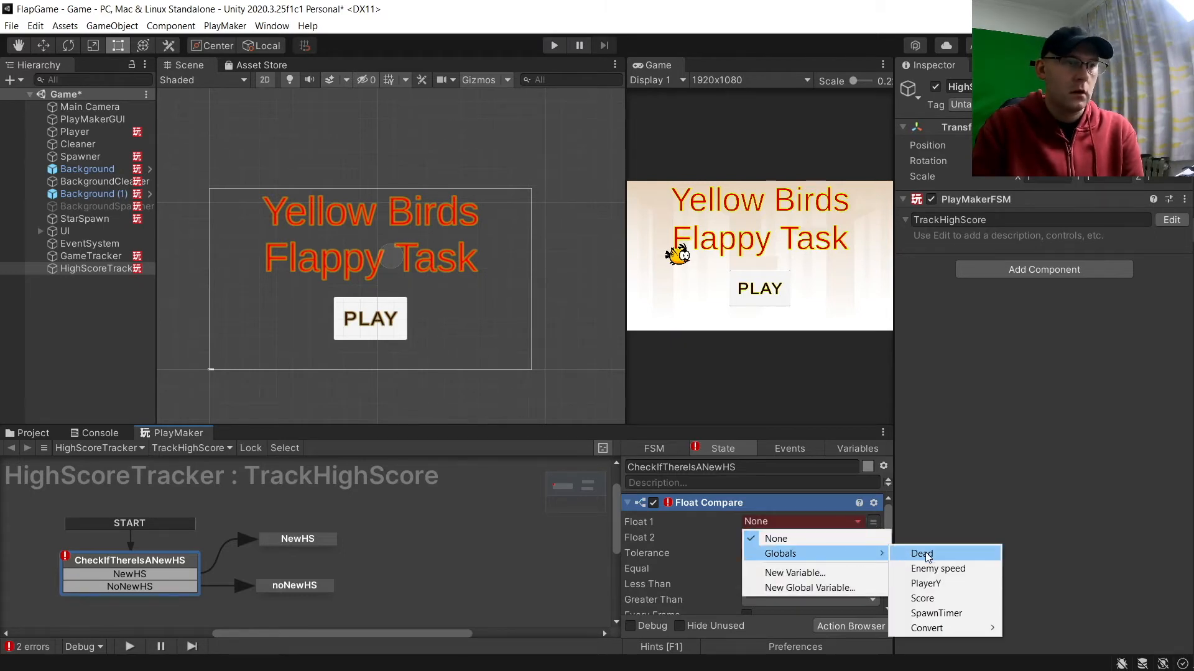
{"action": "left_click", "coordinate": [922, 598]}
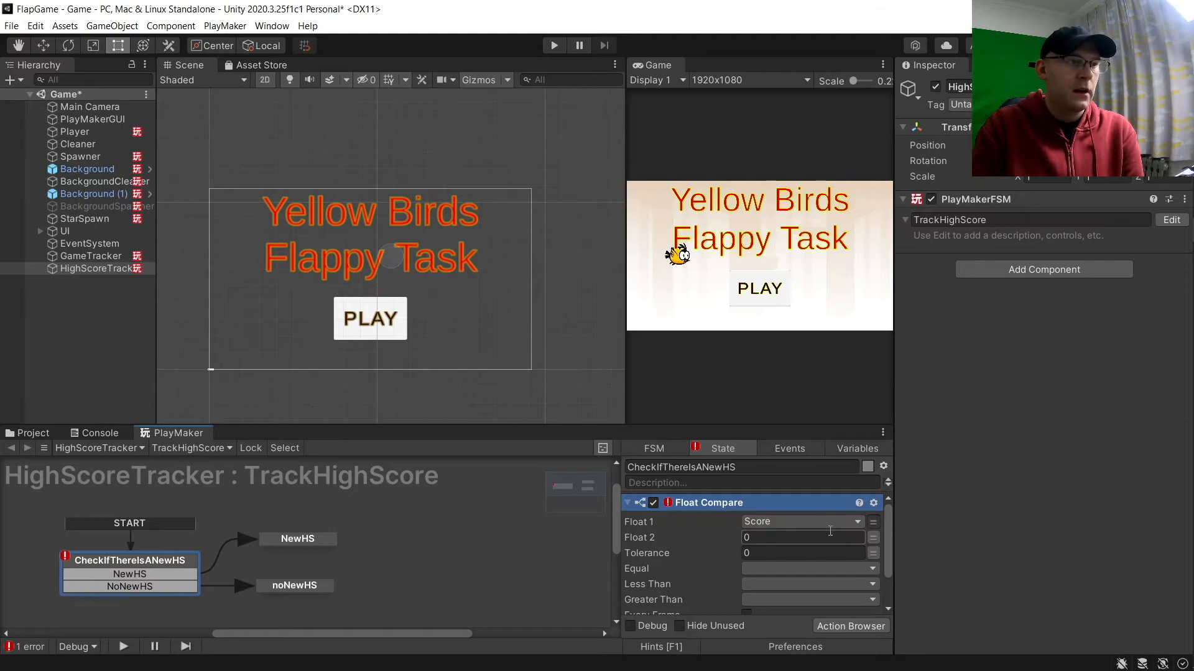
- Create a new global variable named HighScore and use it as Float 2 of the Float Compare action
{"action": "left_click", "coordinate": [872, 538]}
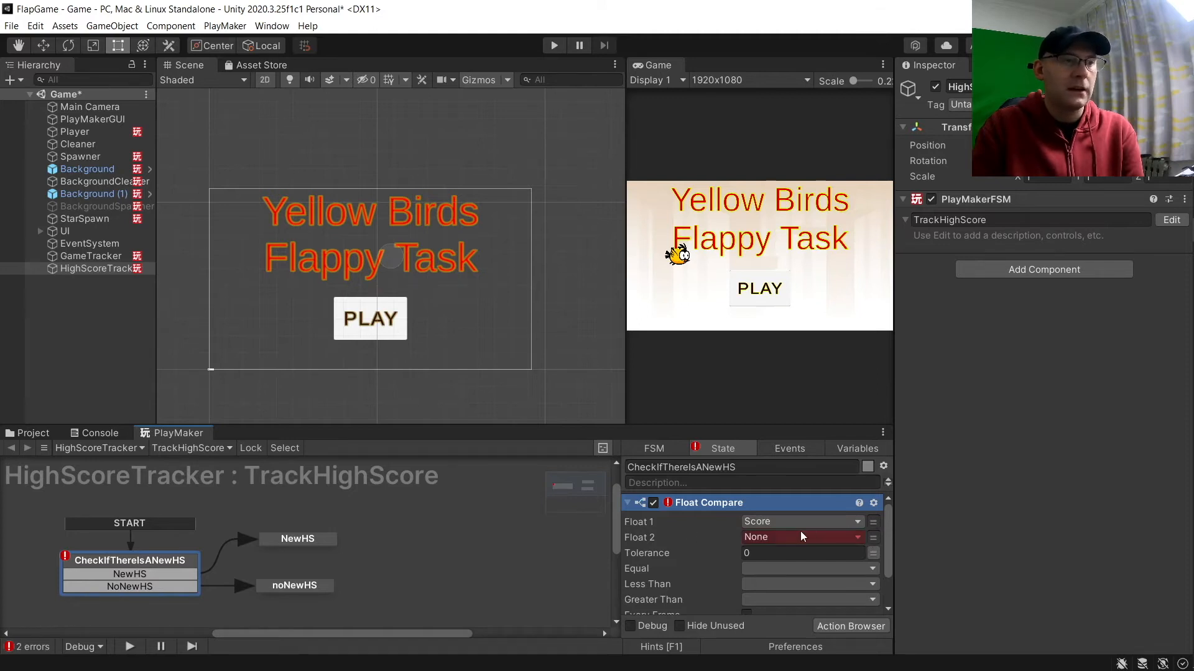
{"action": "left_click", "coordinate": [823, 537]}
{"action": "left_click", "coordinate": [818, 597]}
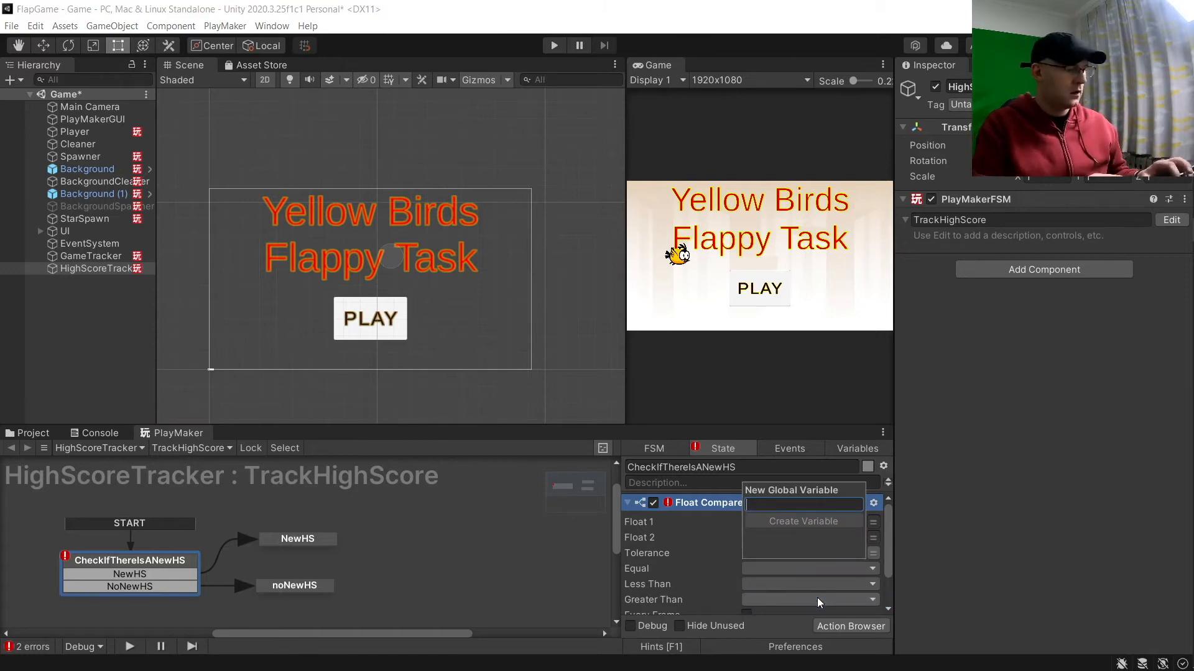
{"action": "type", "text": "HighSo"}
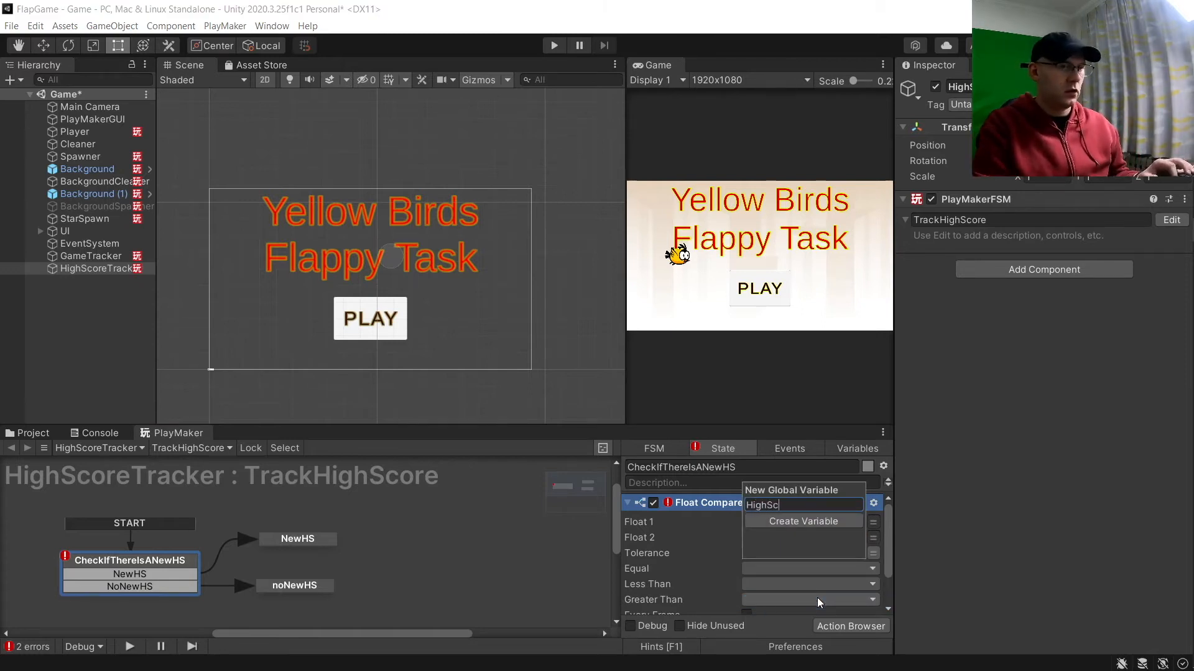
{"action": "key", "text": "Escape"}
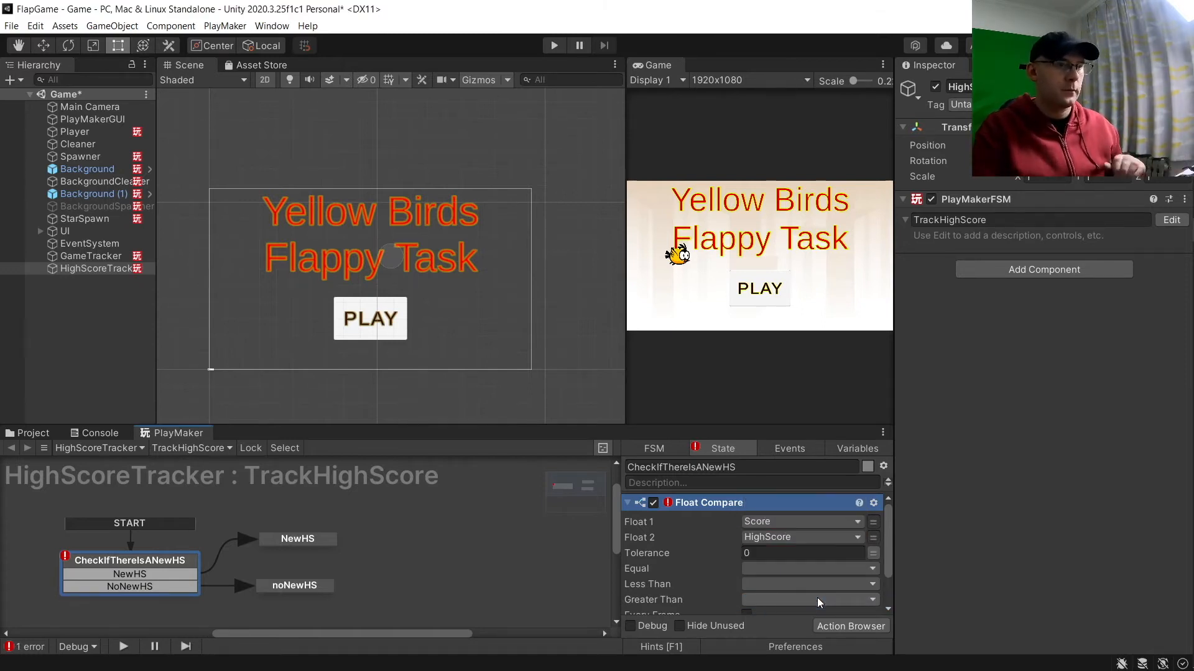
- Set the Float Compare events to NoNewHS for Equal and Less Than, and NewHS for Greater Than
{"action": "left_click", "coordinate": [755, 567]}
{"action": "left_click", "coordinate": [799, 495]}
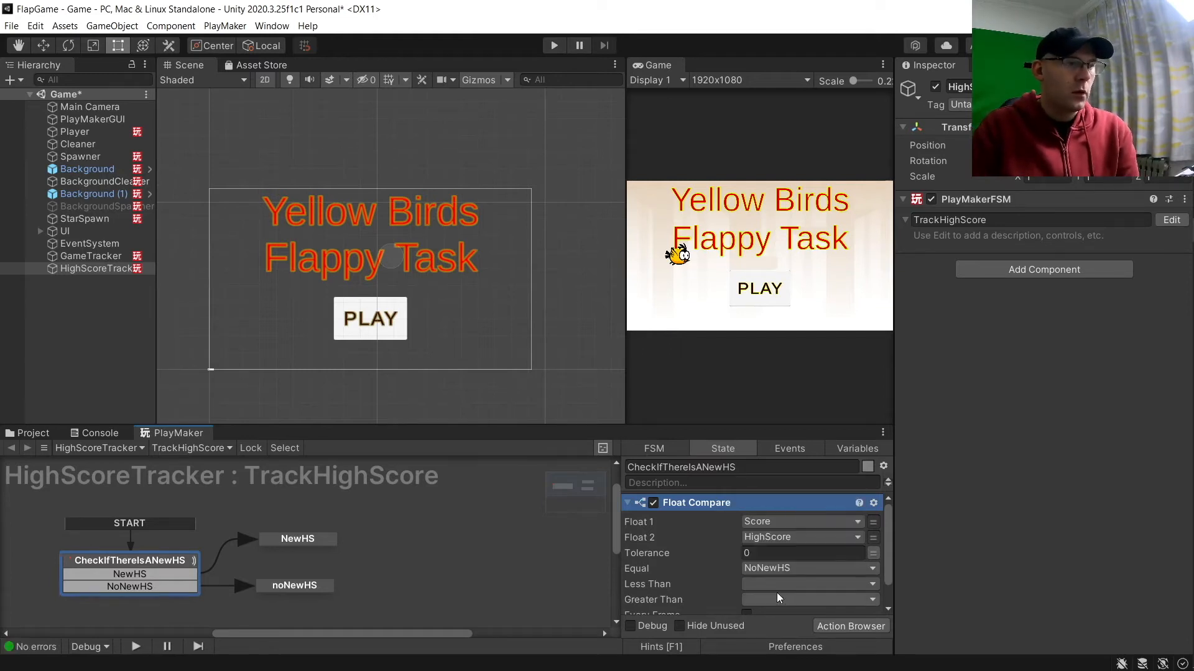
{"action": "left_click", "coordinate": [778, 584]}
{"action": "left_click", "coordinate": [803, 509]}
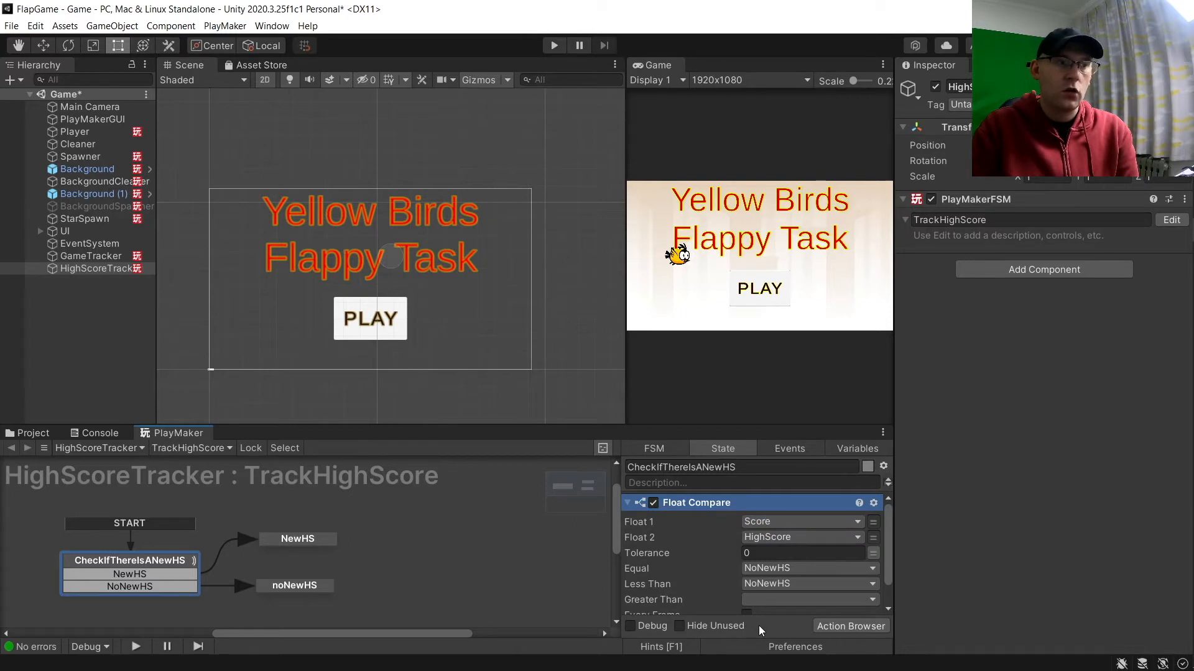
{"action": "left_click", "coordinate": [768, 598]}
{"action": "left_click", "coordinate": [798, 517]}
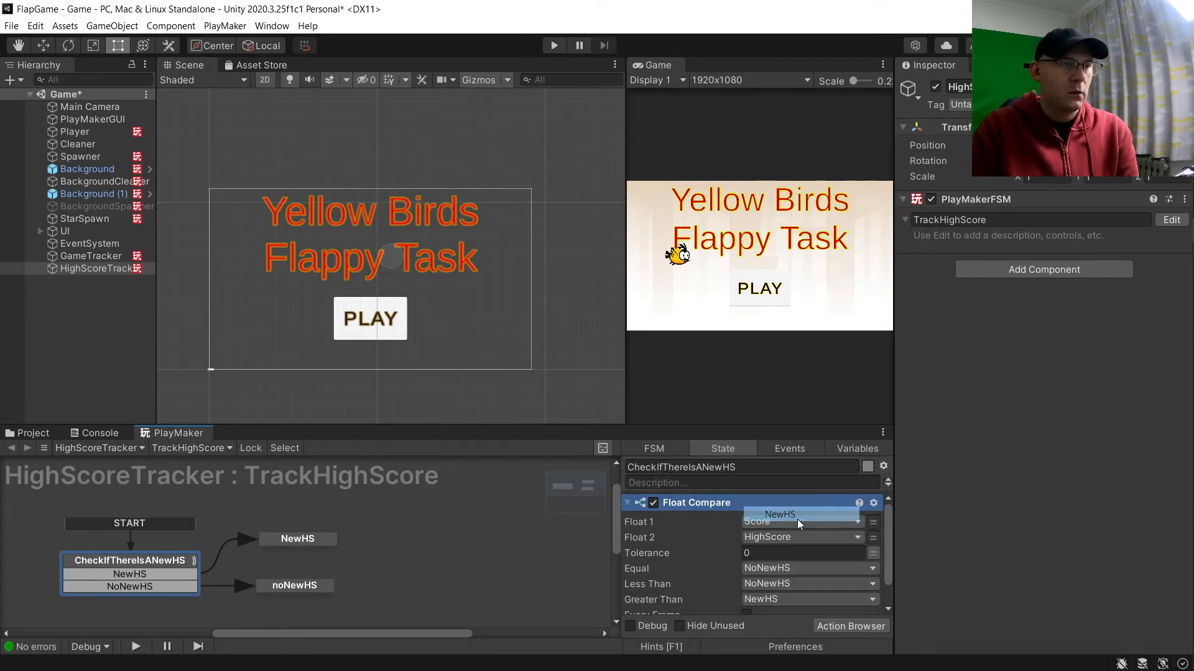
- Add a Set Float Value action to the NewHS state
{"action": "left_click", "coordinate": [292, 587]}
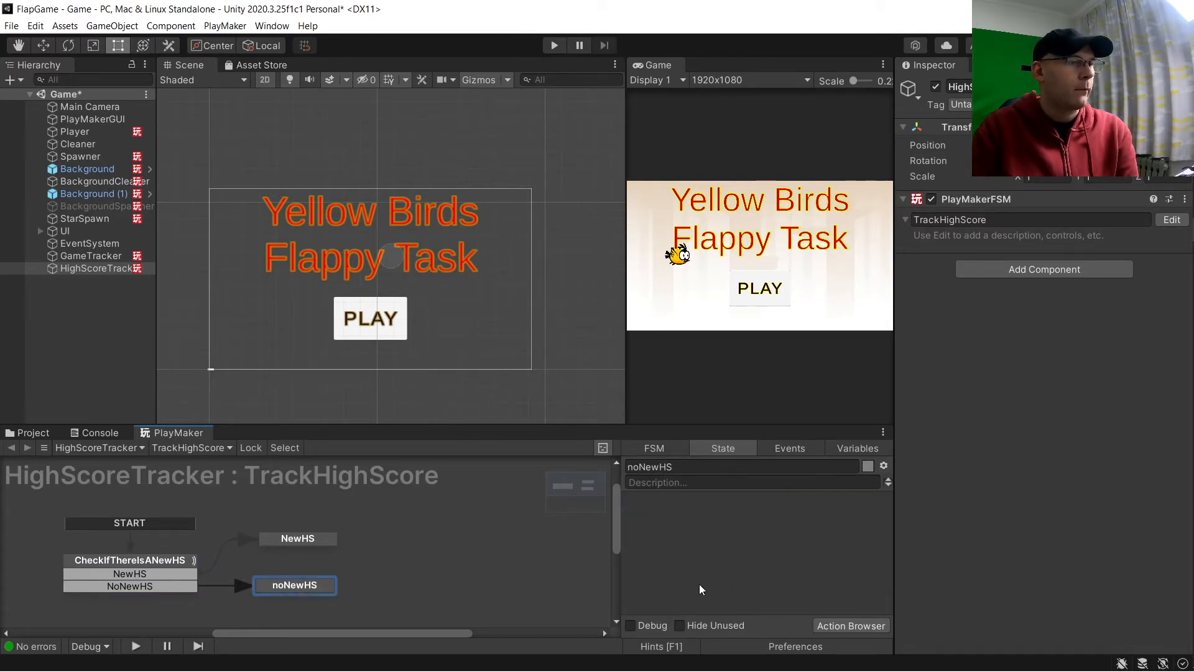
{"action": "left_click", "coordinate": [150, 559]}
{"action": "left_click", "coordinate": [283, 584]}
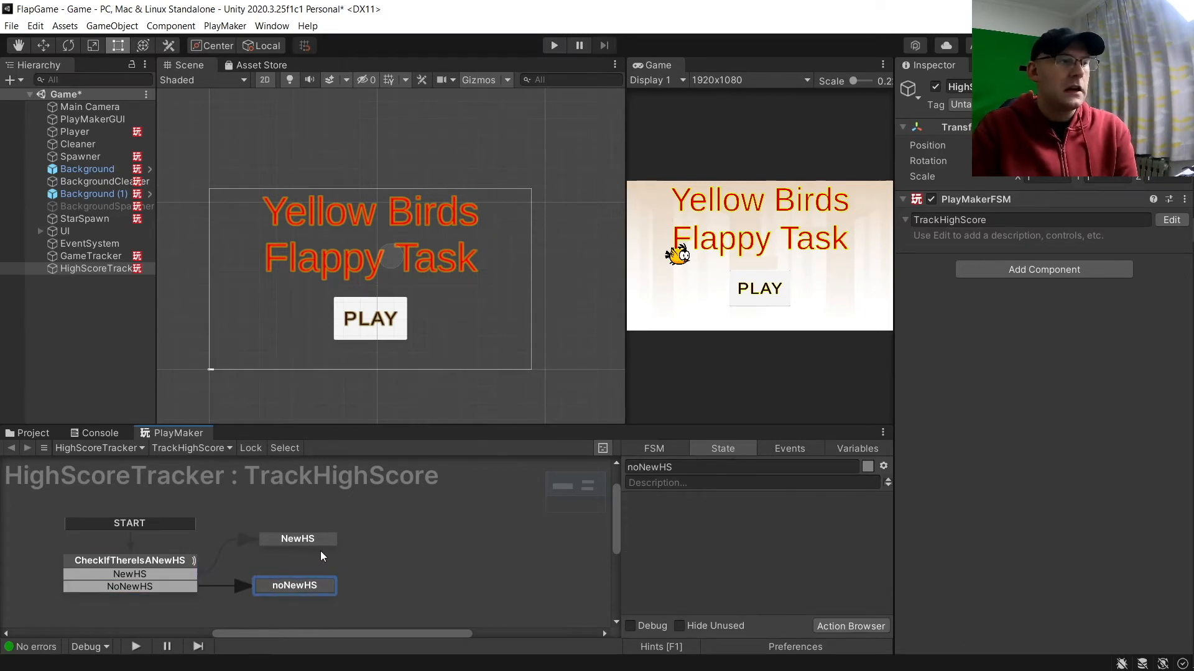
{"action": "left_click", "coordinate": [304, 541]}
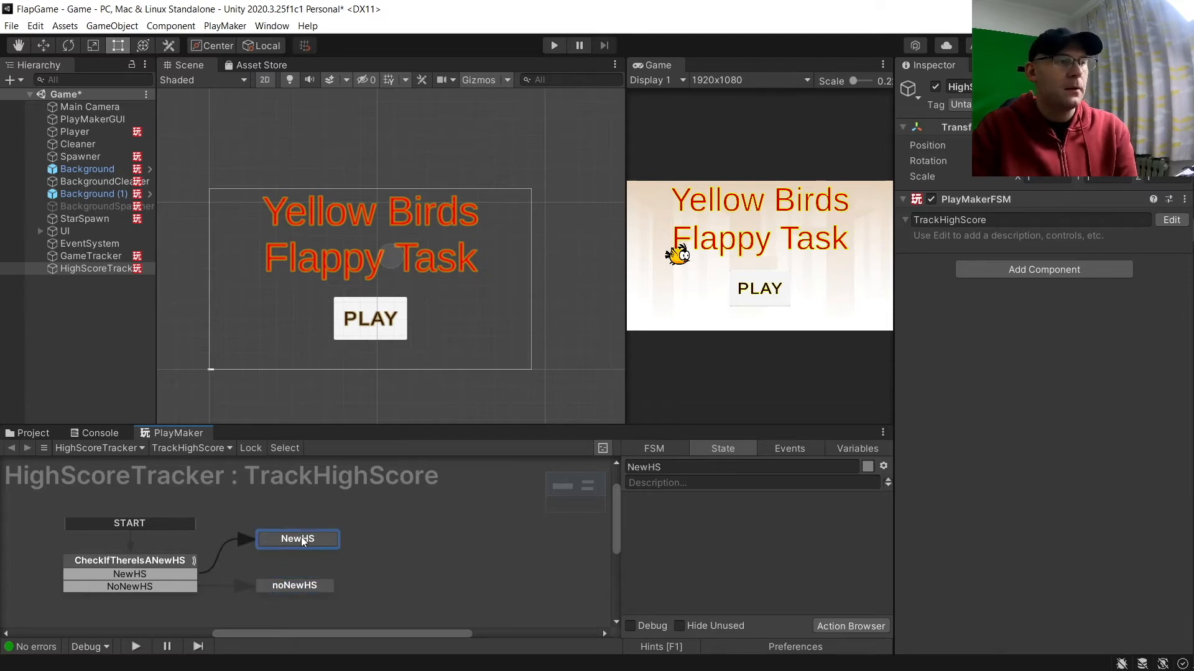
{"action": "left_click", "coordinate": [854, 626]}
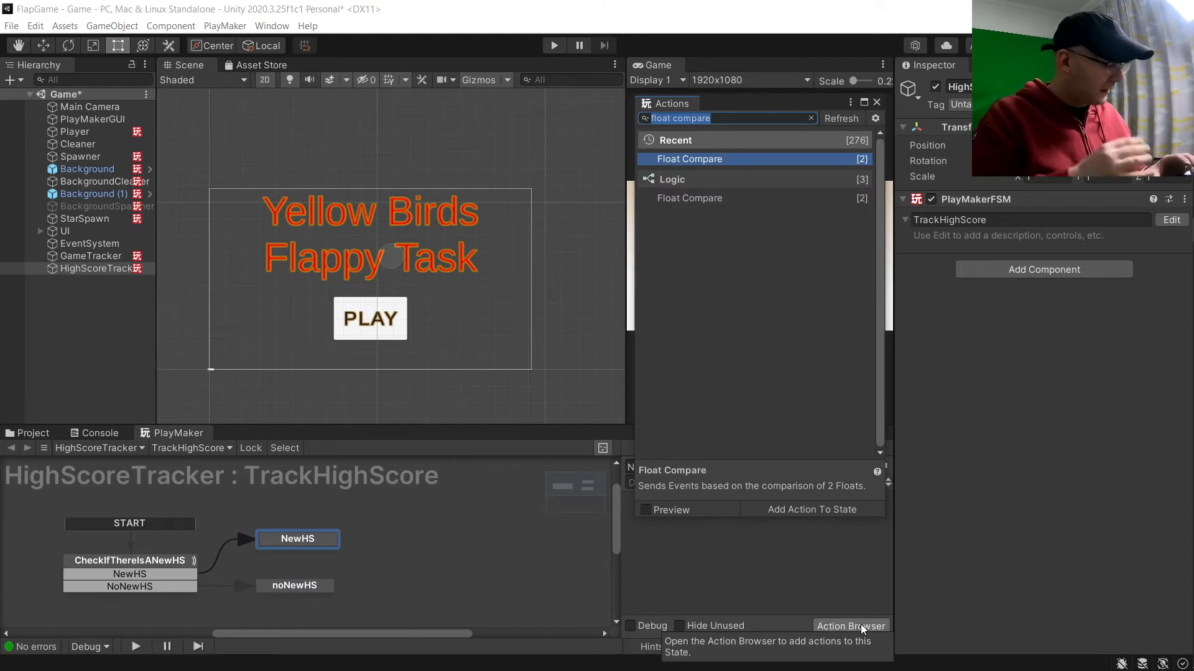
{"action": "type", "text": "Set"}
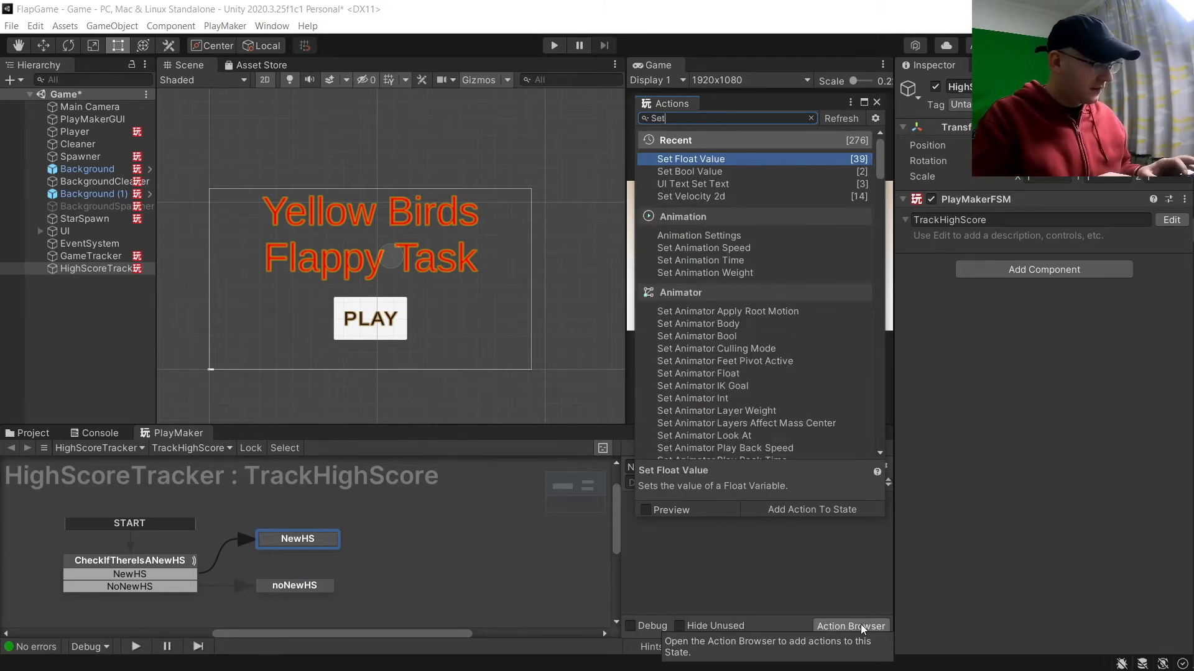
{"action": "type", "text": " float value"}
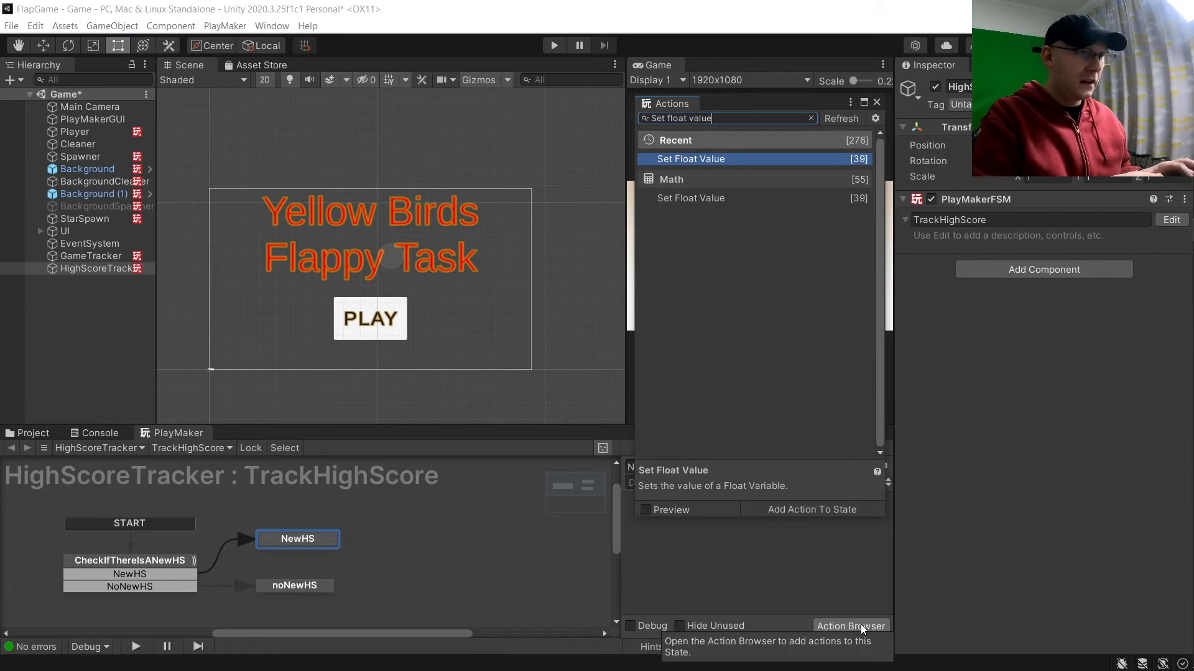
{"action": "key", "text": "Return"}
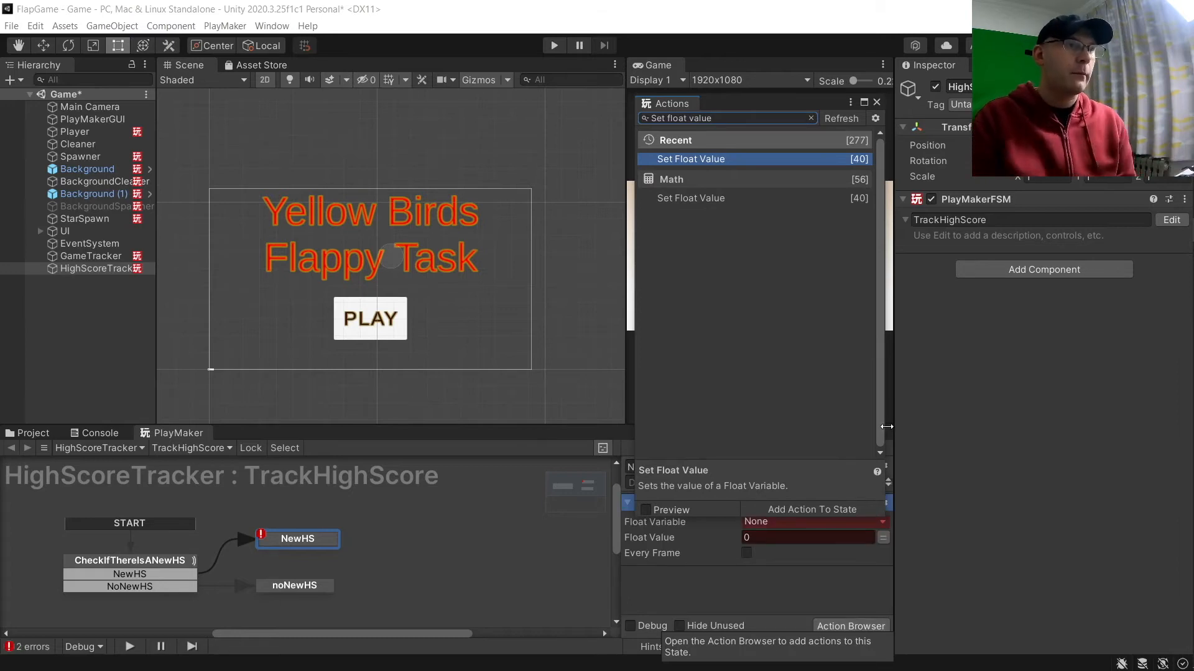
{"action": "left_click", "coordinate": [877, 103]}
- Configure the Set Float Value action to set the global HighScore variable to the global Score value
{"action": "left_click", "coordinate": [802, 522]}
{"action": "mouse_move", "coordinate": [796, 555]}
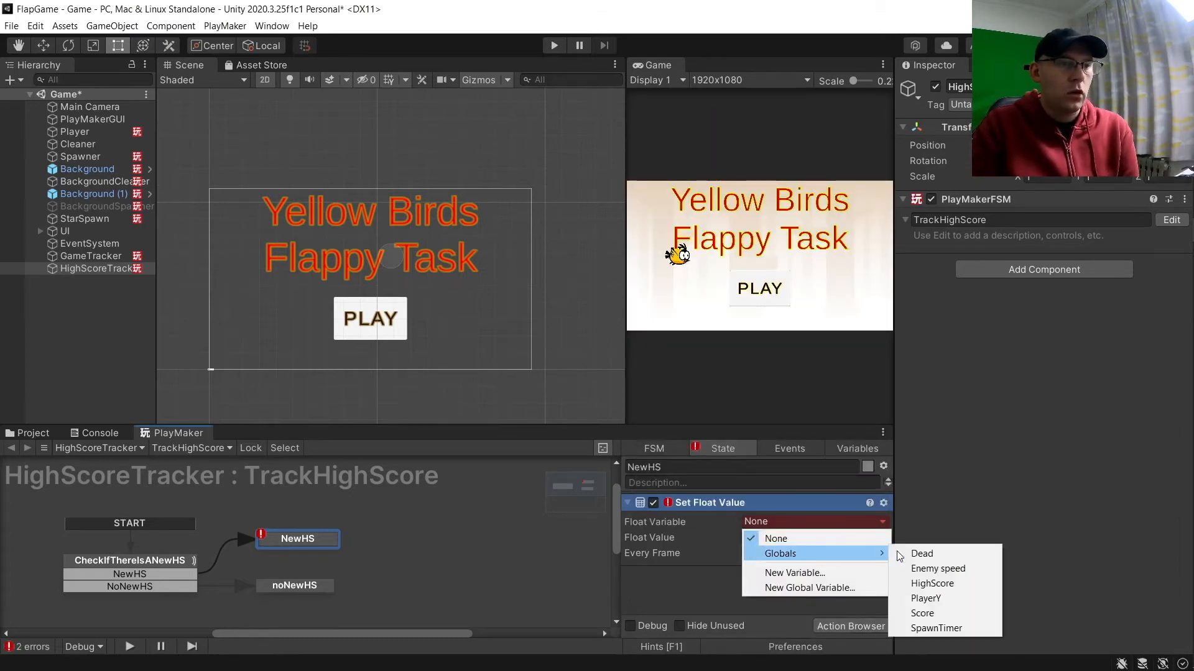
{"action": "left_click", "coordinate": [930, 583]}
{"action": "left_click", "coordinate": [882, 538]}
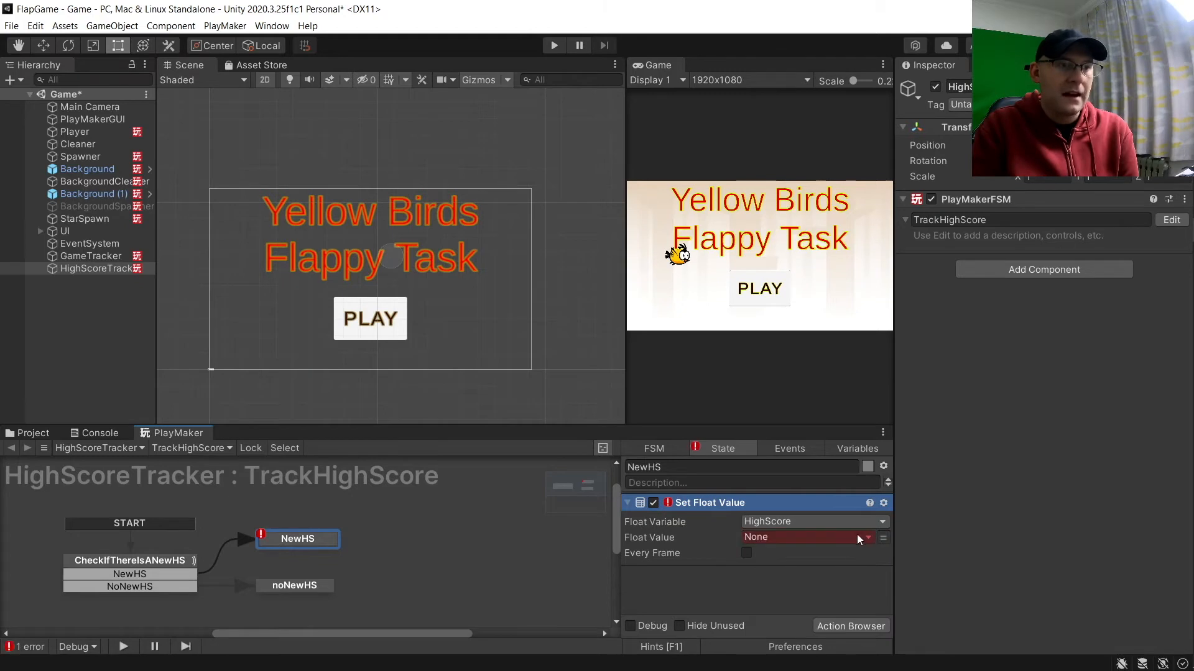
{"action": "left_click", "coordinate": [844, 538]}
{"action": "mouse_move", "coordinate": [847, 569]}
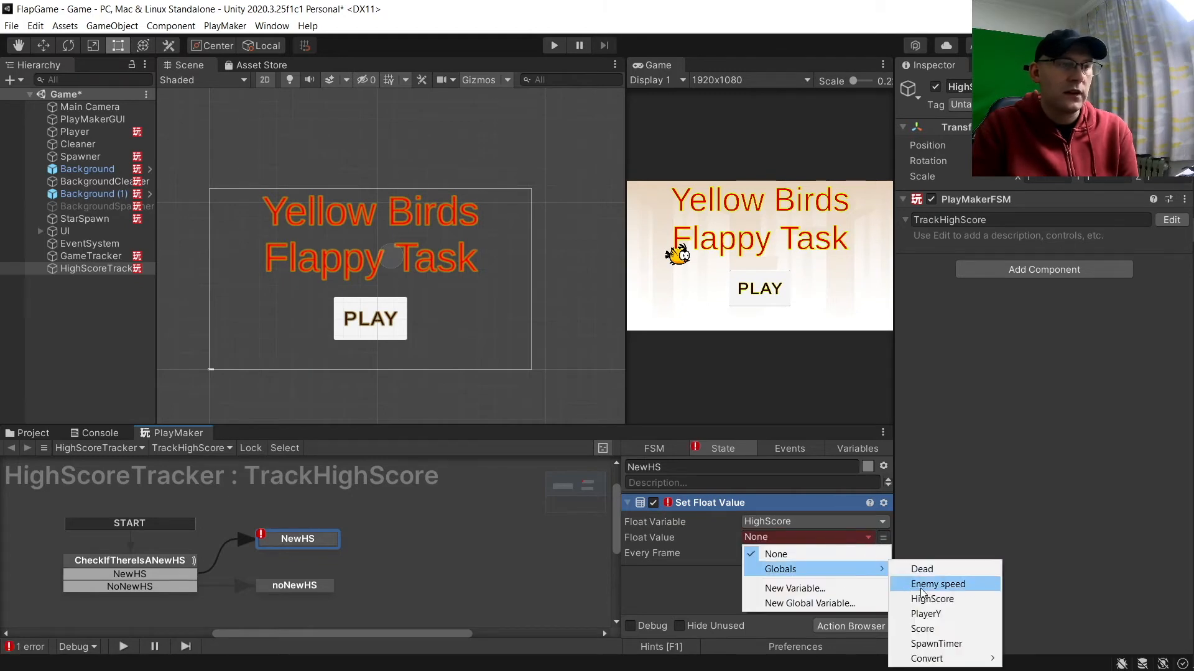
{"action": "left_click", "coordinate": [931, 629]}
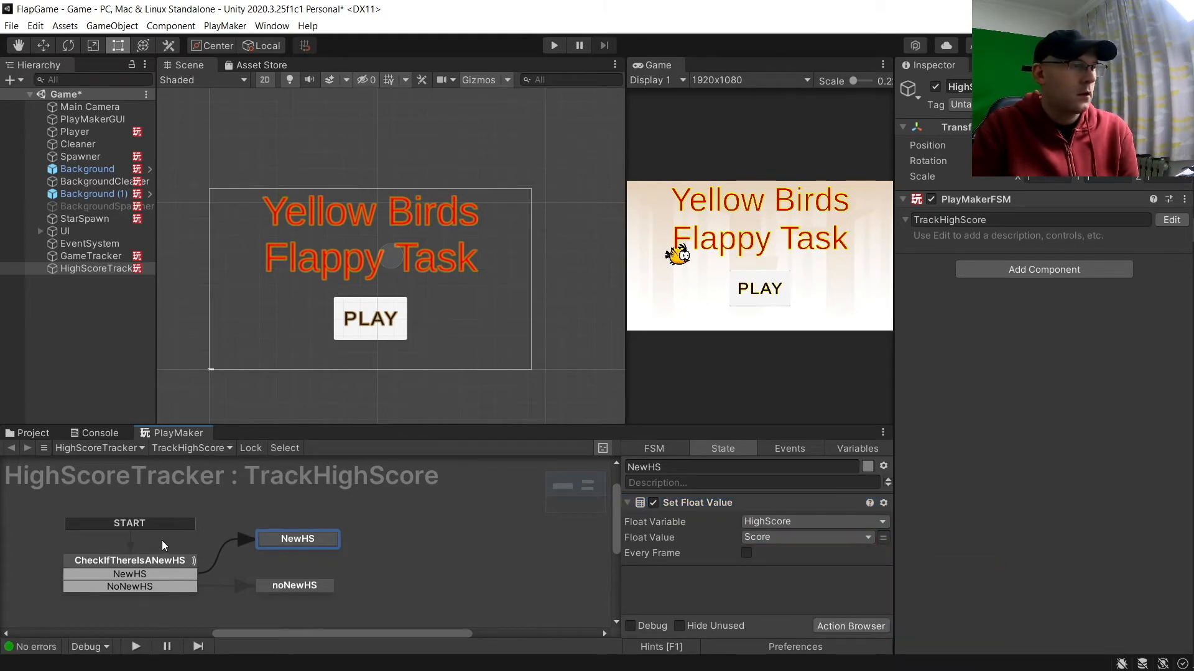
- Shift the NewHS state slightly farther from the check state and deactivate the HighScoreTracker object
{"action": "left_click_drag", "start_coordinate": [296, 545], "coordinate": [318, 541]}
{"action": "left_click", "coordinate": [174, 563]}
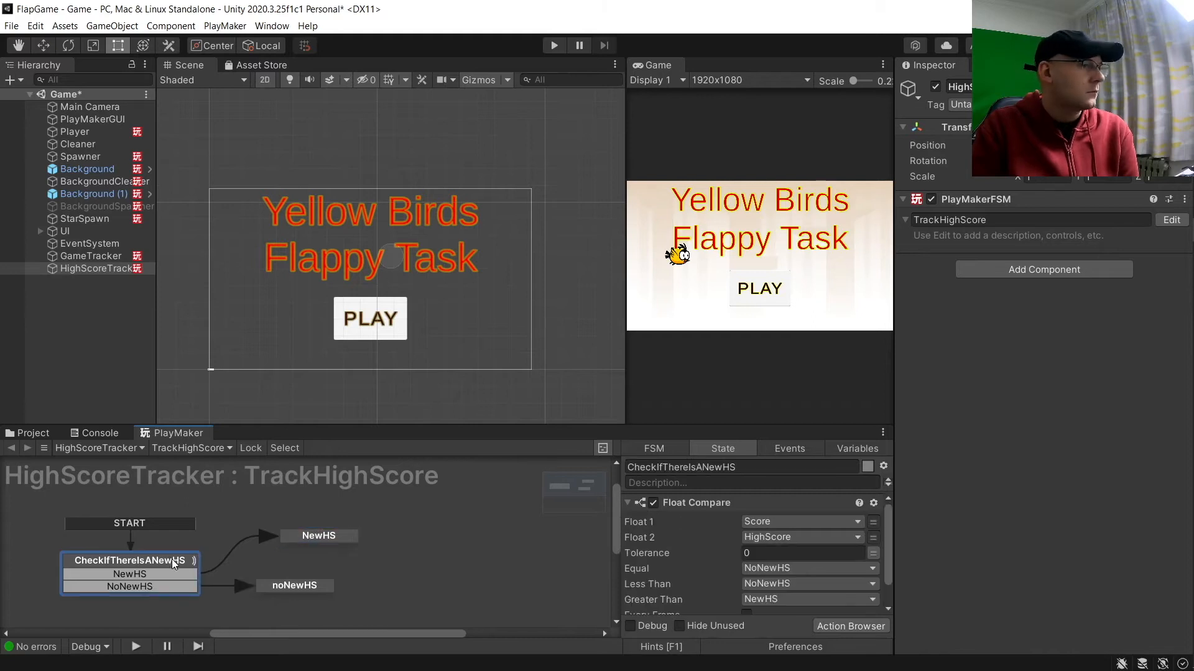
{"action": "left_click", "coordinate": [99, 269]}
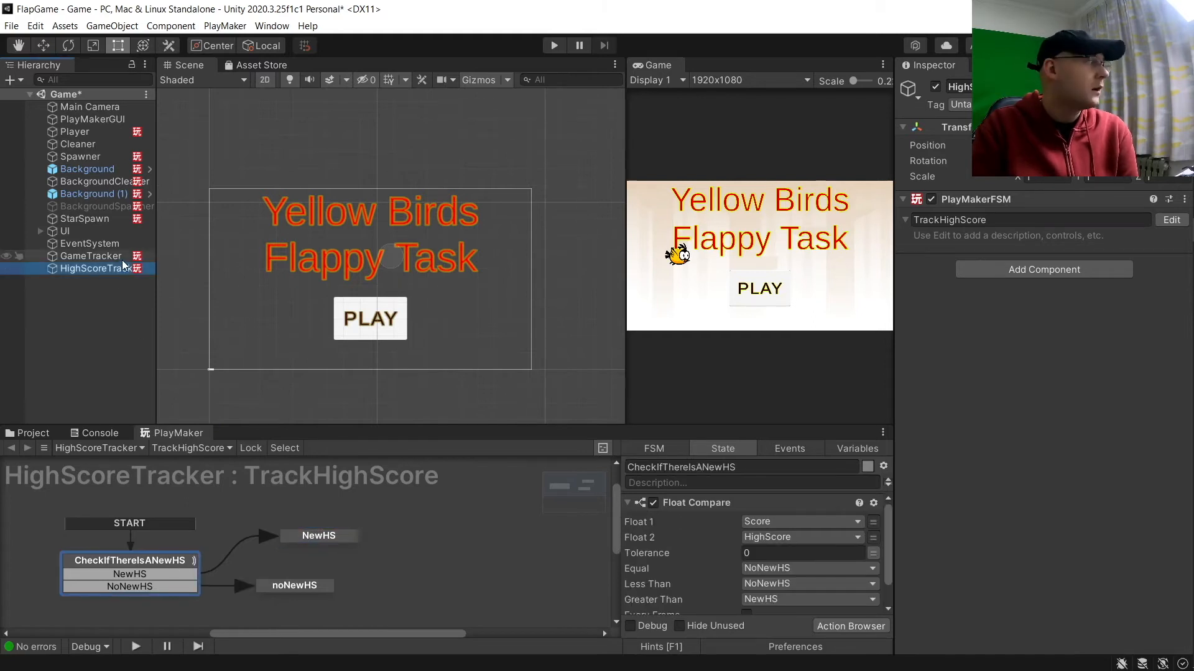
{"action": "left_click", "coordinate": [939, 89]}
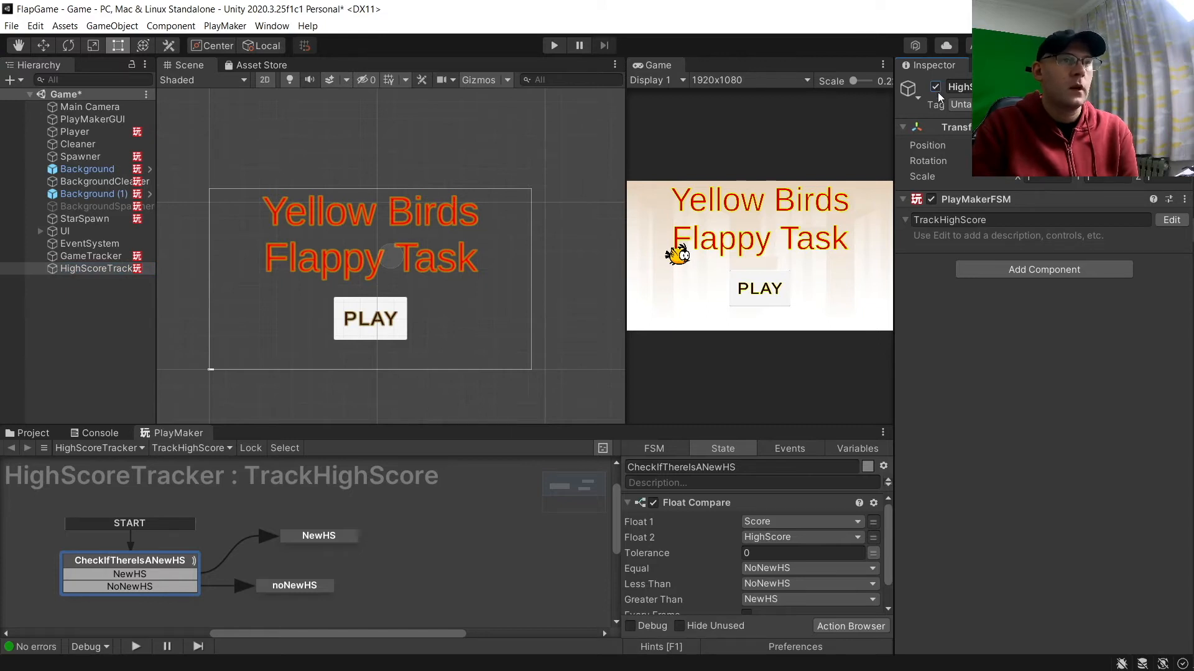
{"action": "left_click", "coordinate": [935, 89]}
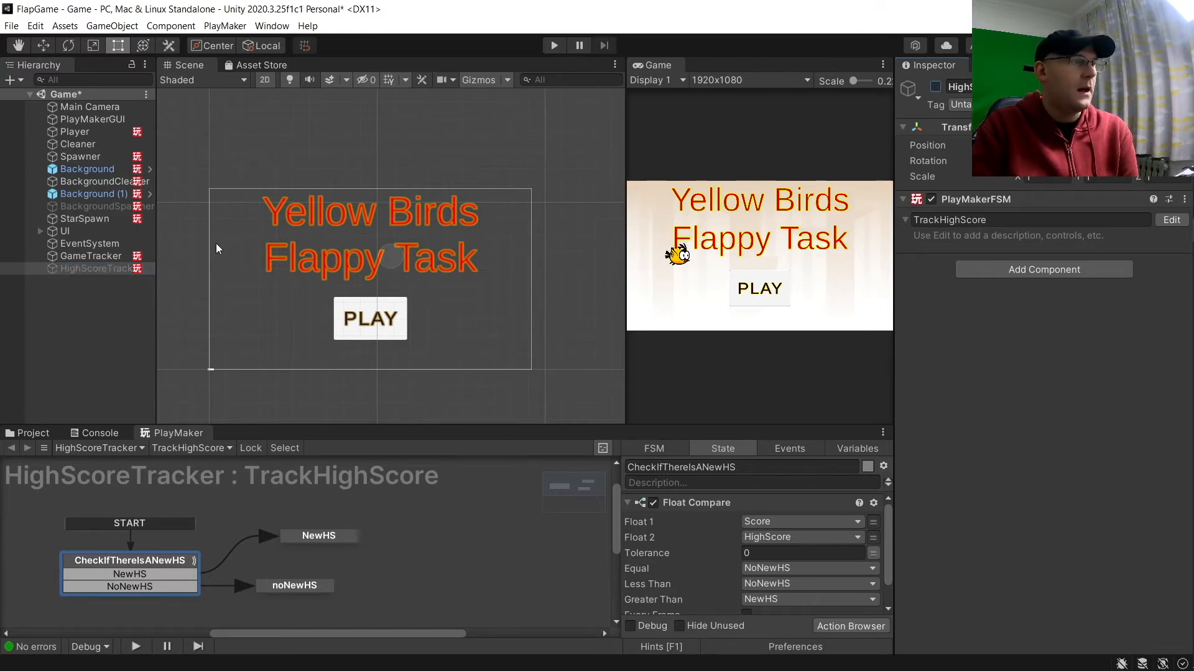
- Deactivate the StartPanal object under UI and activate GameOverPanal
{"action": "left_click", "coordinate": [41, 231]}
{"action": "left_click", "coordinate": [88, 344]}
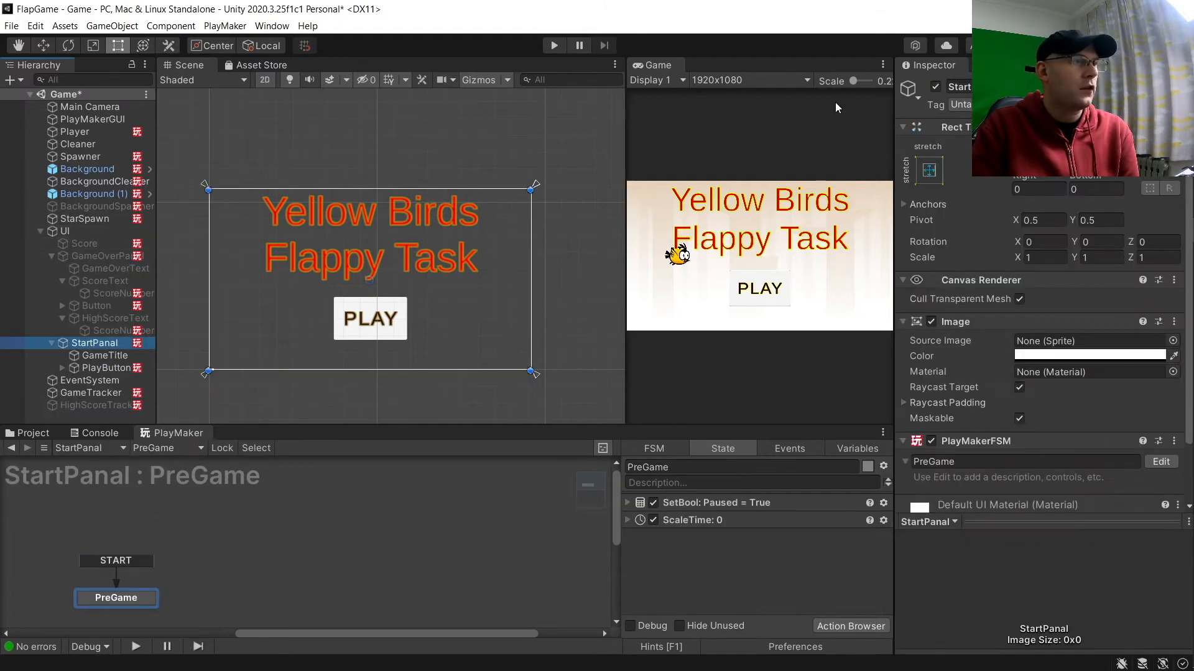
{"action": "left_click", "coordinate": [936, 89]}
{"action": "left_click", "coordinate": [102, 257]}
{"action": "left_click", "coordinate": [935, 86]}
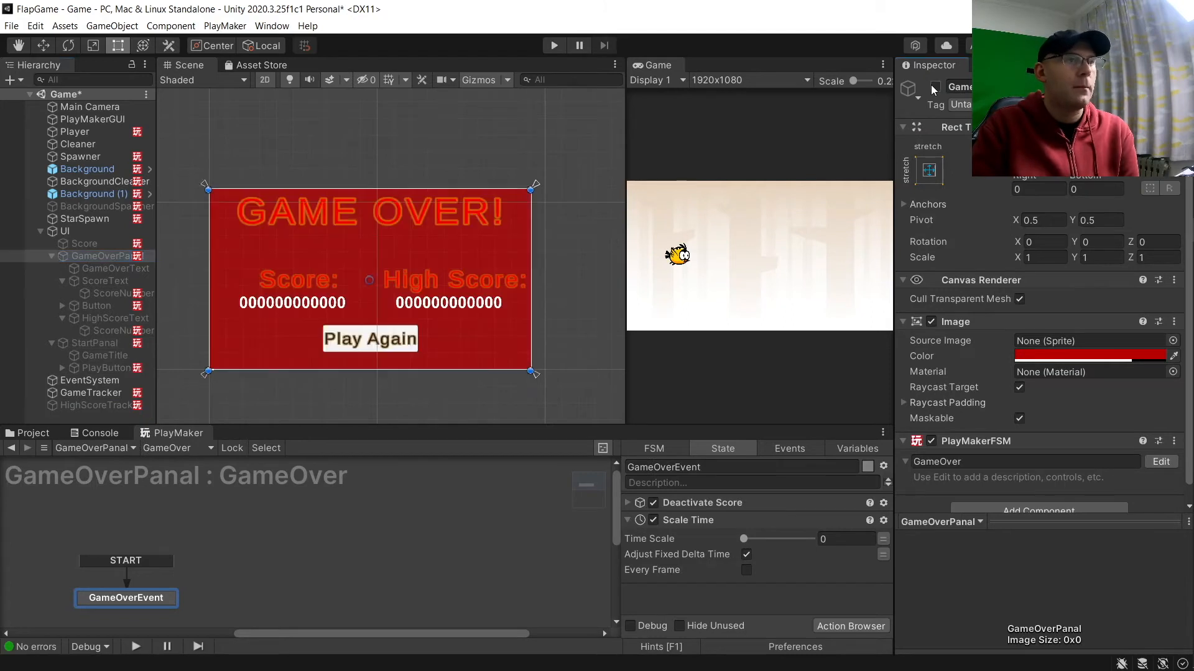
- Set the Convert Float To String action of the ScoreNumber under HighScoreText to read the global HighScore variable
{"action": "left_click", "coordinate": [479, 287]}
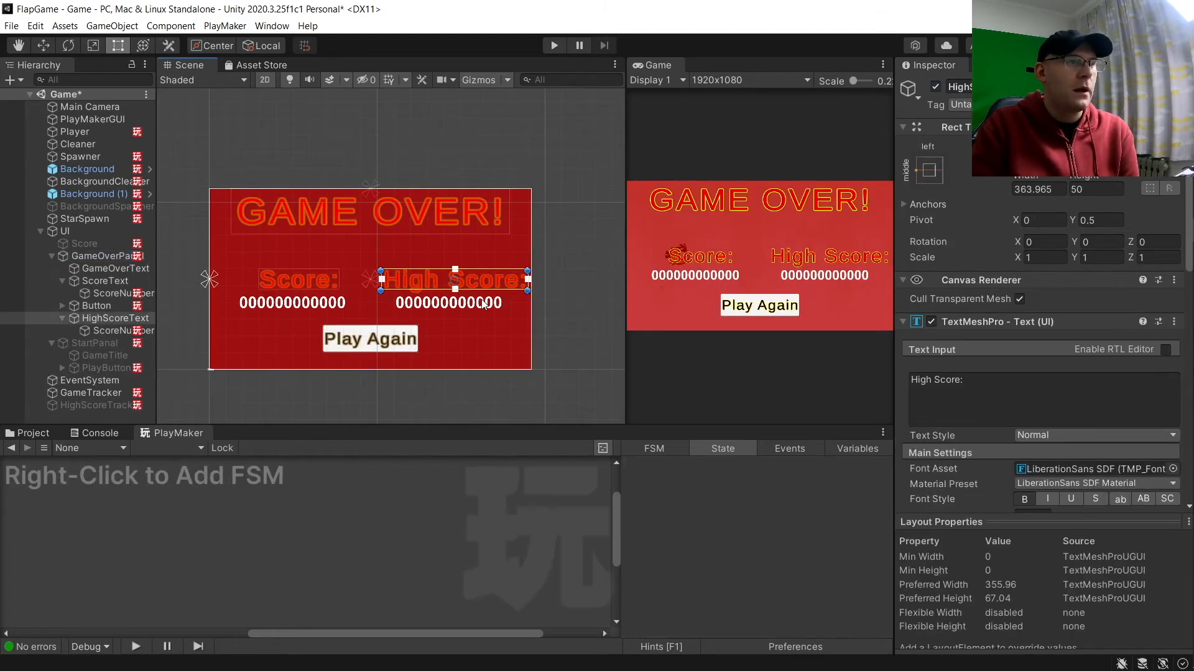
{"action": "left_click", "coordinate": [486, 305]}
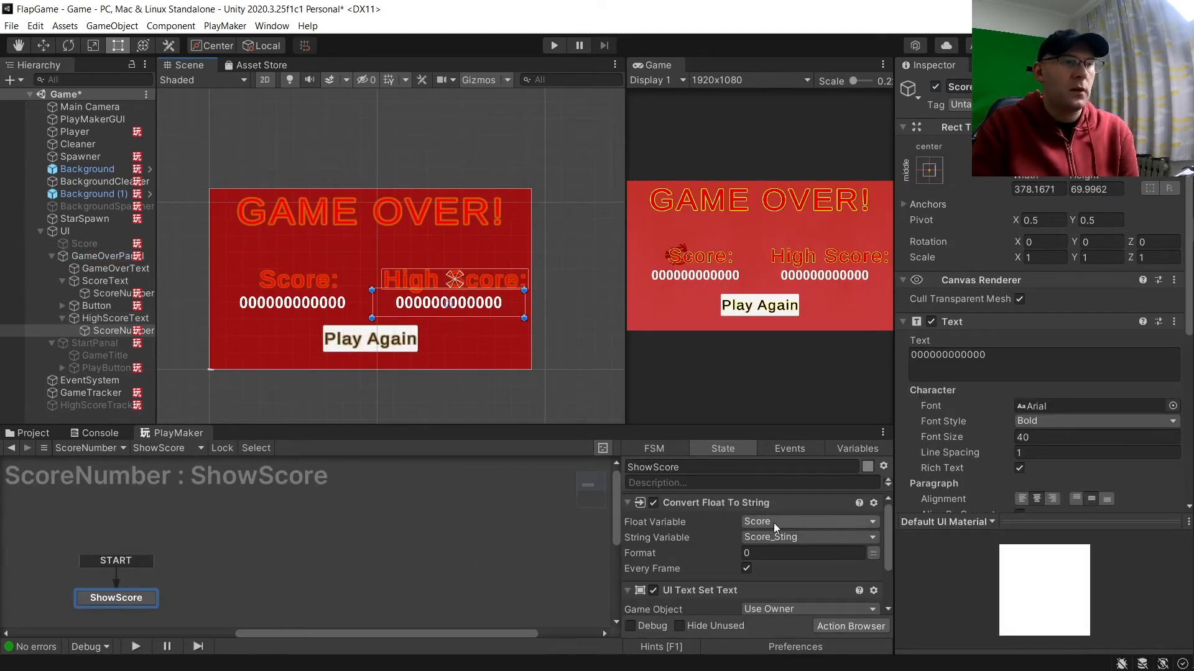
{"action": "left_click", "coordinate": [807, 522]}
{"action": "mouse_move", "coordinate": [823, 555]}
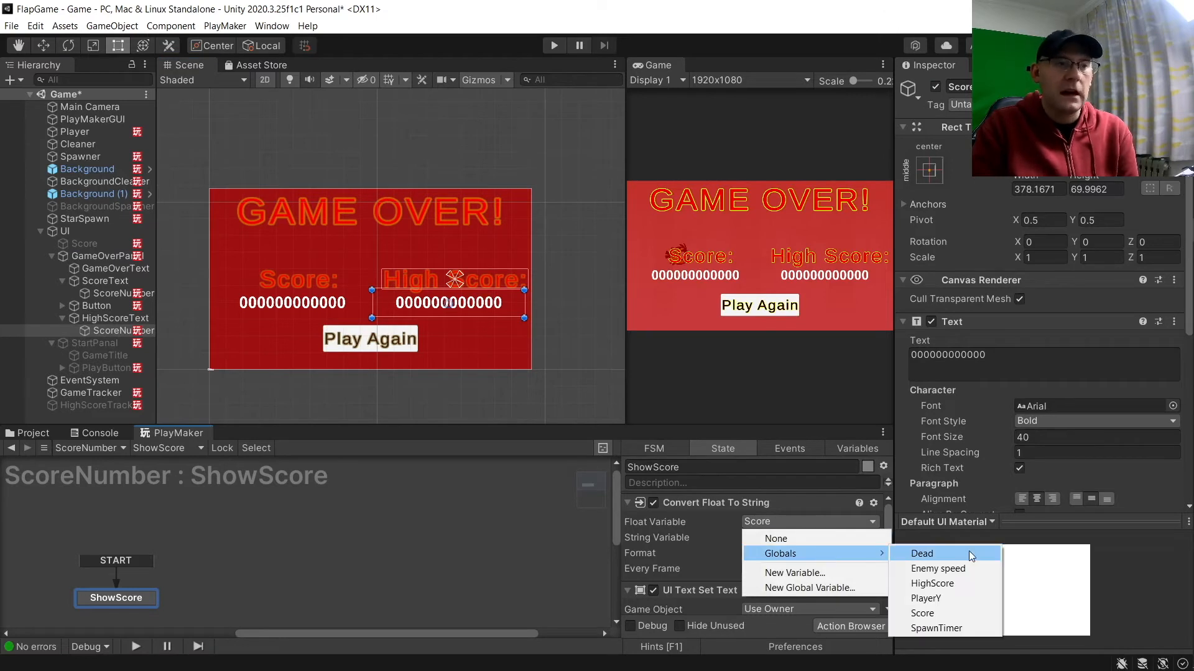
{"action": "left_click", "coordinate": [933, 584]}
- Create a new global string variable named Highscore_String as the output of the Convert Float To String action
{"action": "left_click", "coordinate": [817, 539]}
{"action": "left_click", "coordinate": [833, 600]}
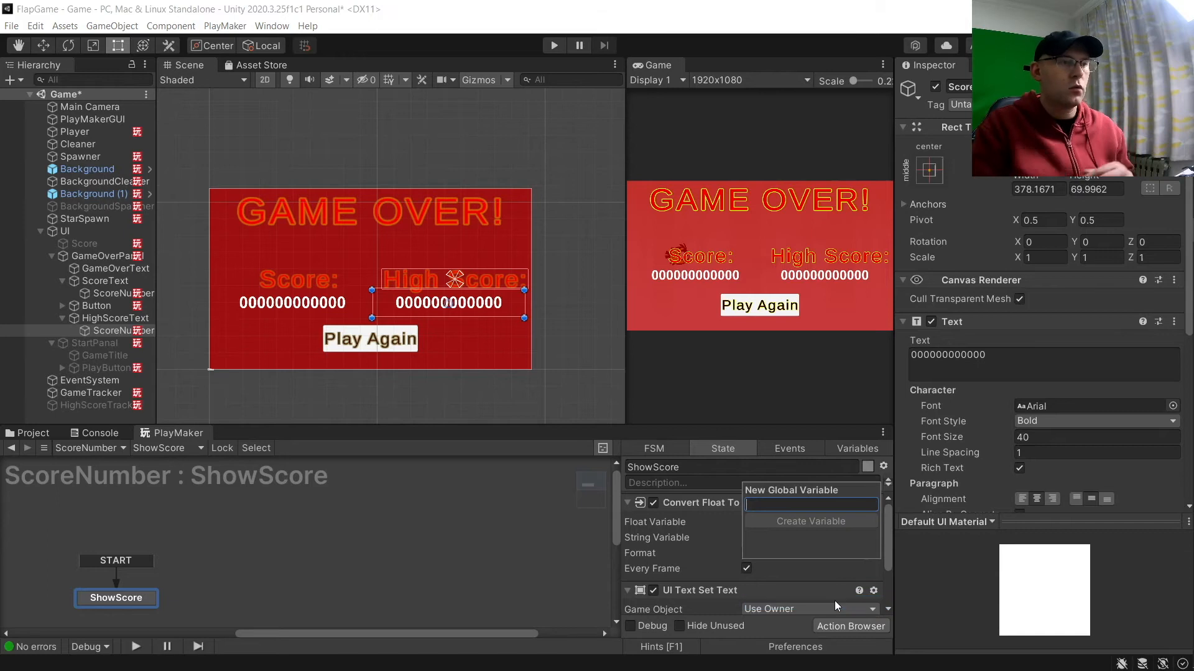
{"action": "type", "text": "Highc"}
{"action": "key", "text": "BackSpace"}
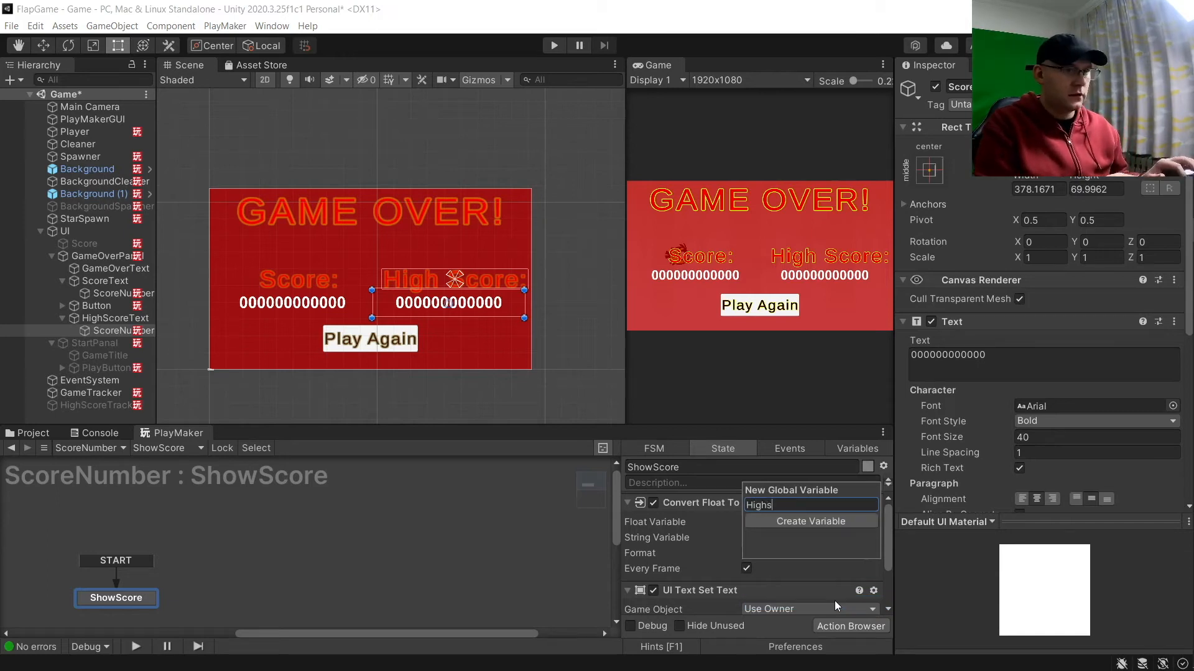
{"action": "type", "text": "score_Strinf"}
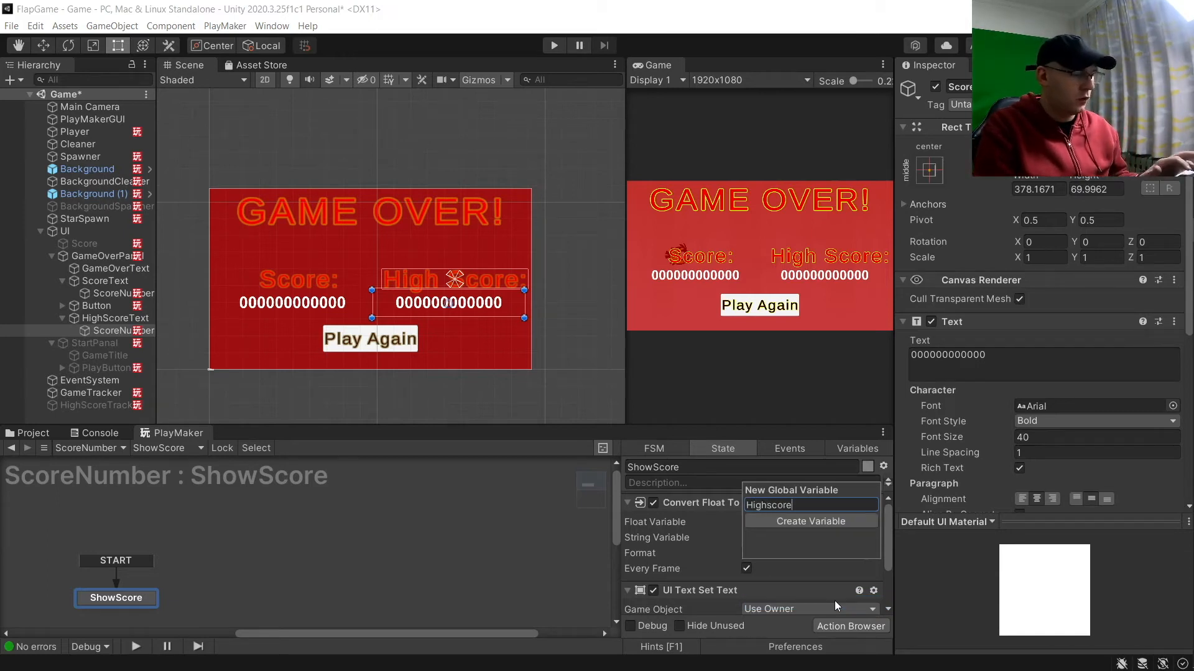
{"action": "key", "text": "BackSpace"}
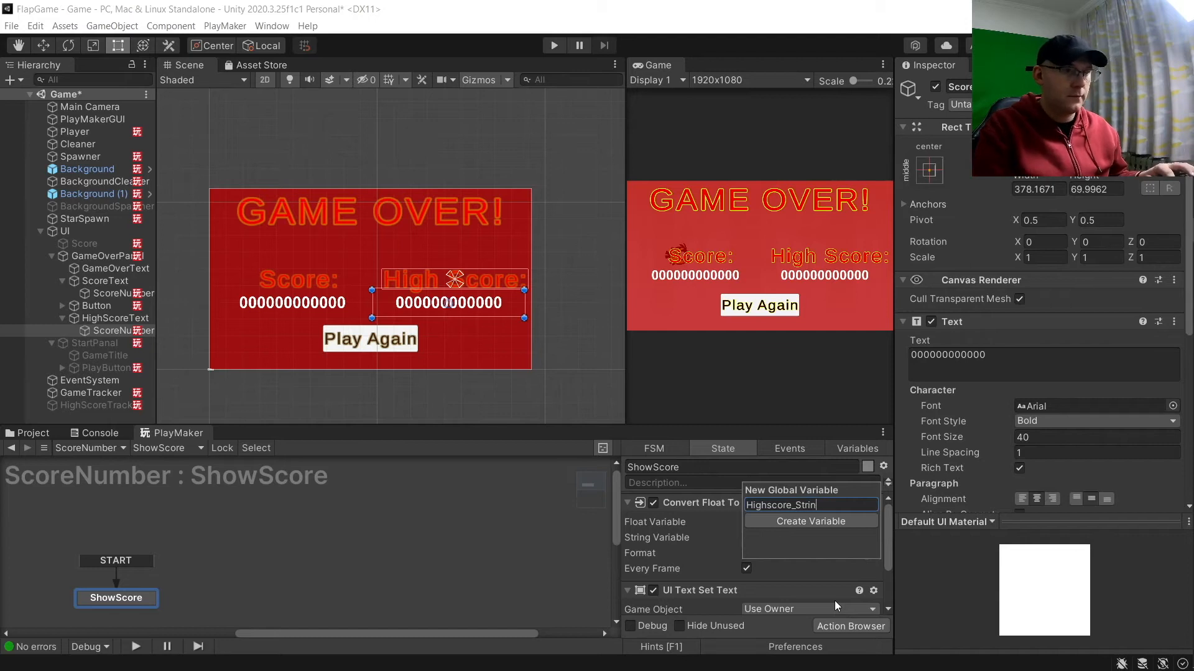
{"action": "type", "text": "g"}
{"action": "key", "text": "Return"}
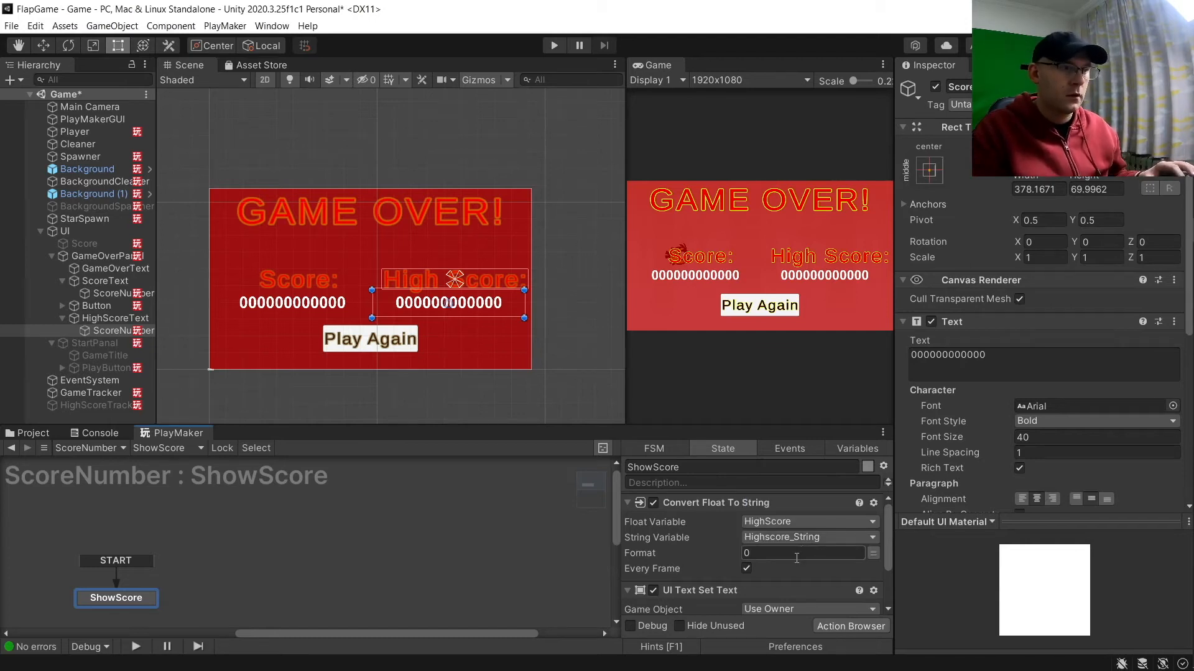
- Set the text of the UI Text Set Text action to the global Highscore_String variable
{"action": "scroll", "coordinate": [796, 558], "scroll_direction": "down", "scroll_amount": 2}
{"action": "left_click", "coordinate": [794, 553]}
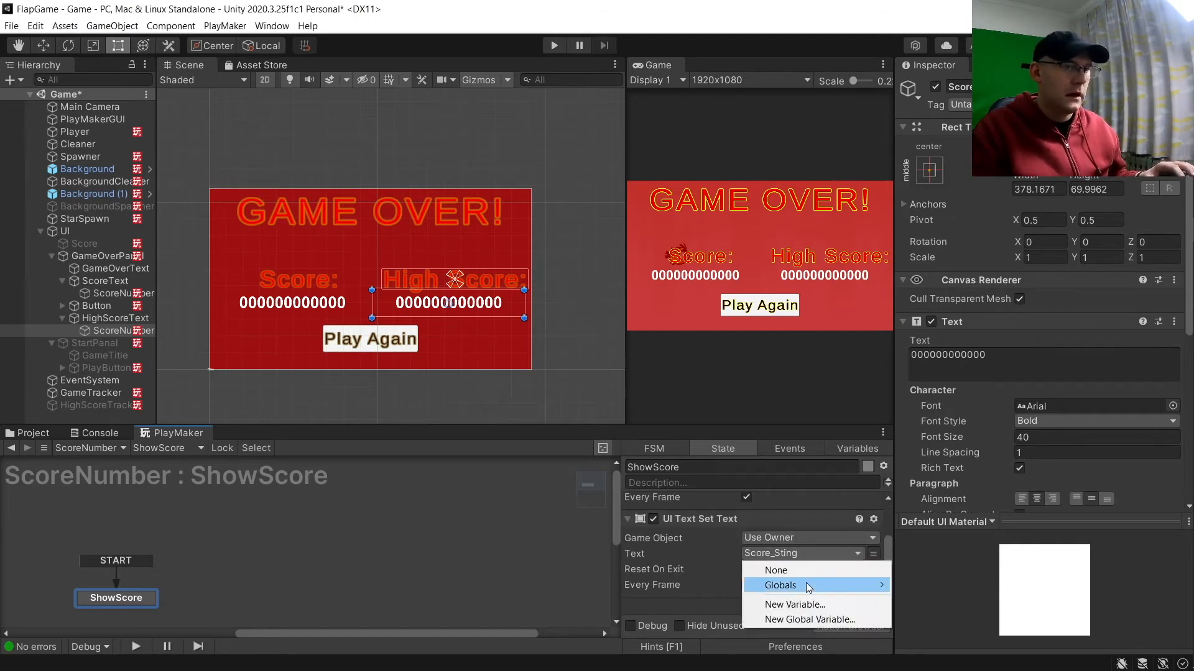
{"action": "mouse_move", "coordinate": [806, 585]}
{"action": "left_click", "coordinate": [935, 582]}
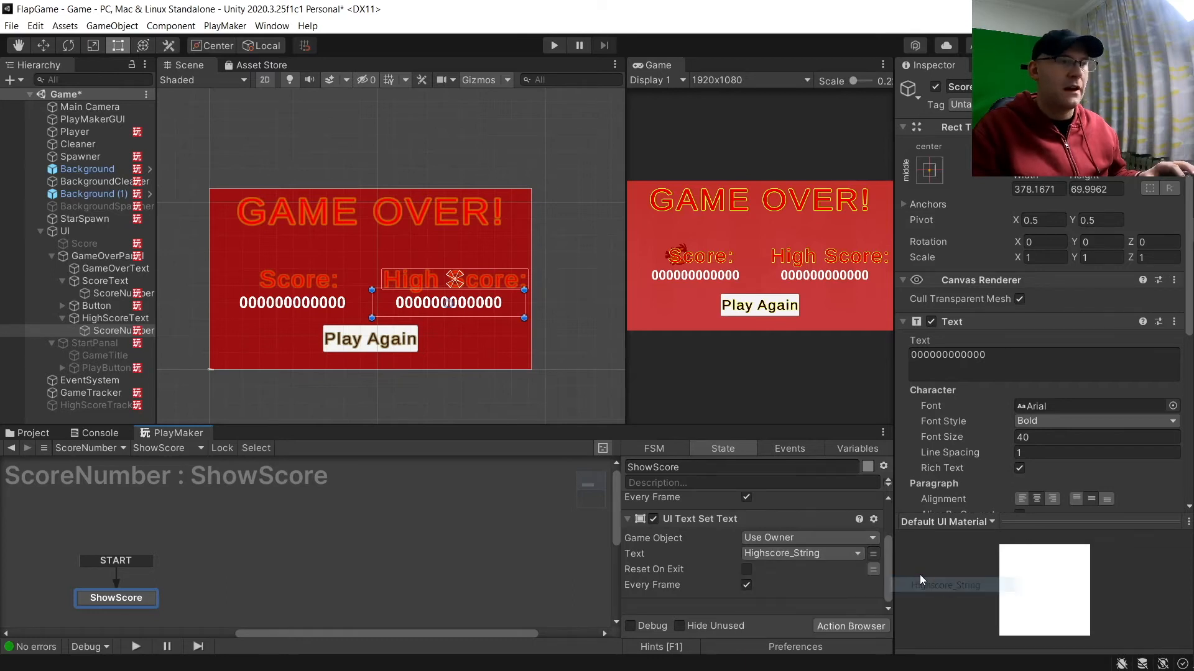
{"action": "scroll", "coordinate": [707, 529], "scroll_direction": "up", "scroll_amount": 2}
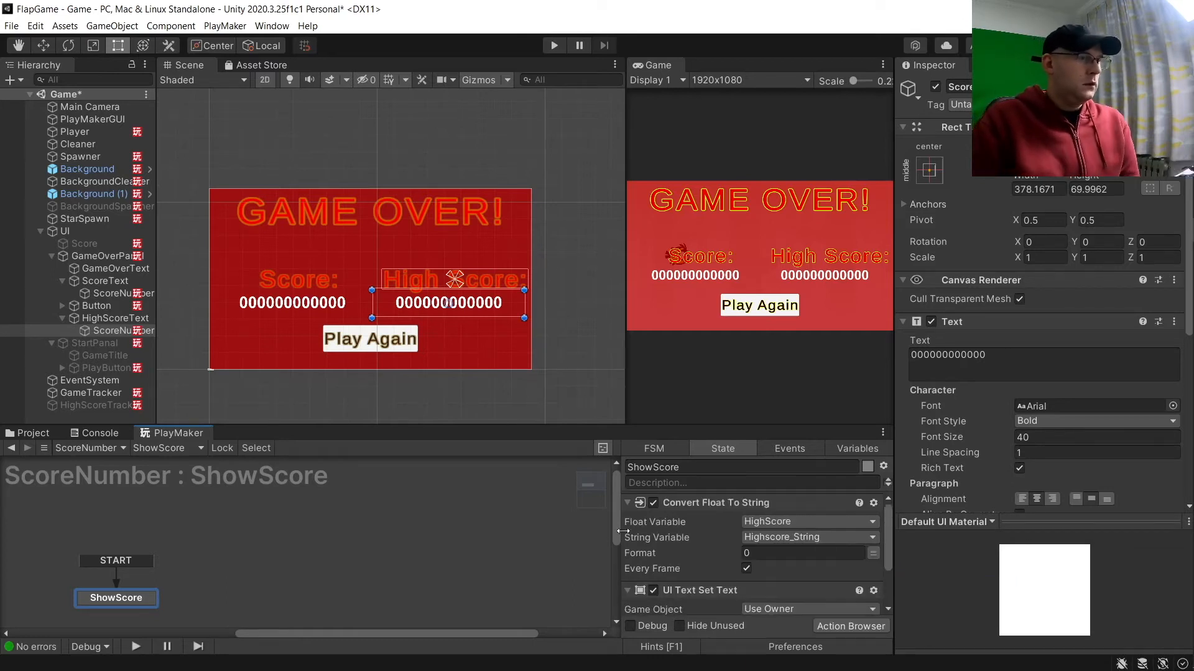
{"action": "left_click", "coordinate": [529, 522]}
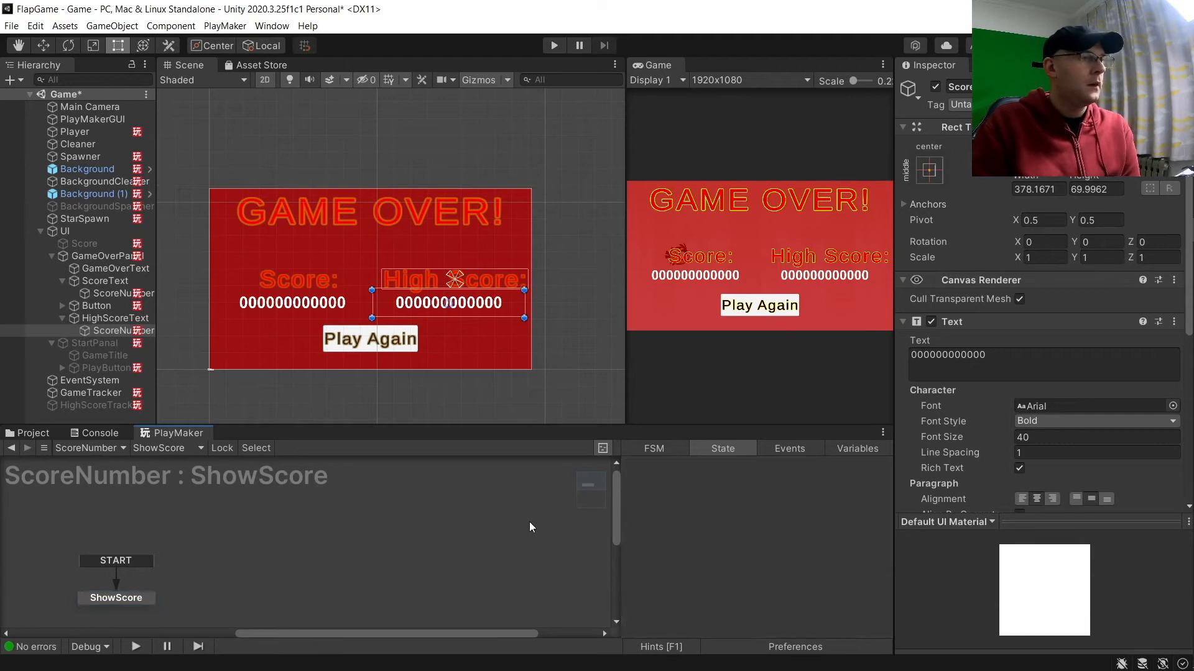
- Add a UI Text object under GameOverPanal and place it just above the High Score heading
{"action": "left_click", "coordinate": [115, 318]}
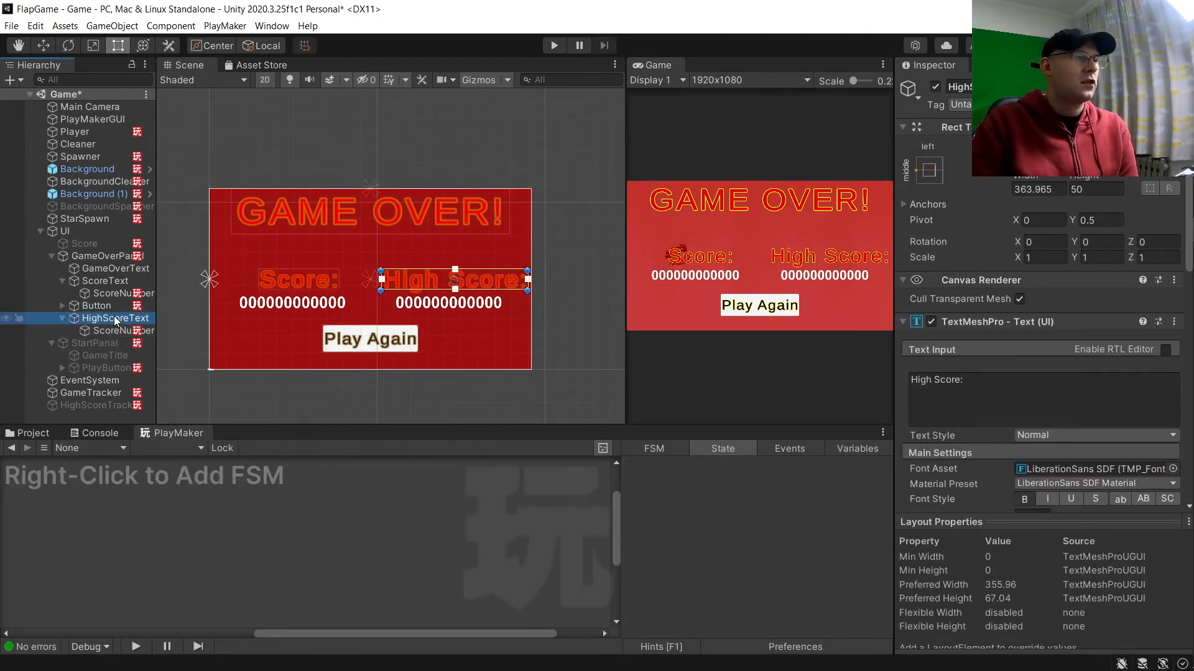
{"action": "right_click", "coordinate": [114, 318]}
{"action": "left_click", "coordinate": [87, 306]}
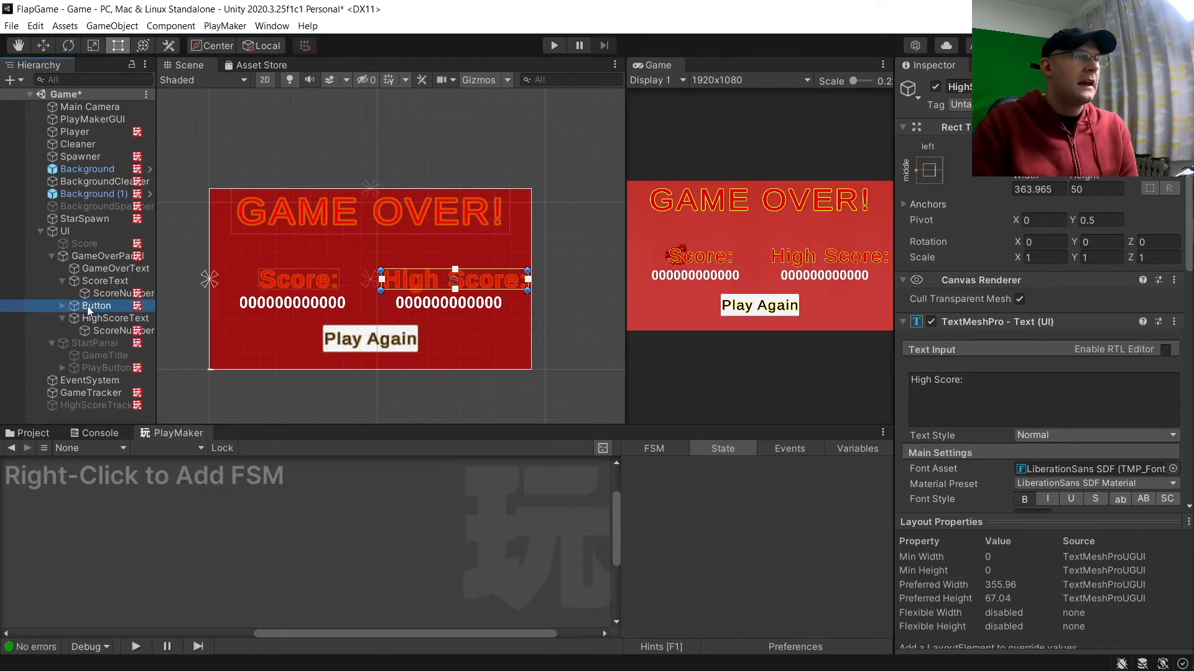
{"action": "left_click", "coordinate": [91, 255]}
{"action": "right_click", "coordinate": [91, 255]}
{"action": "mouse_move", "coordinate": [143, 524]}
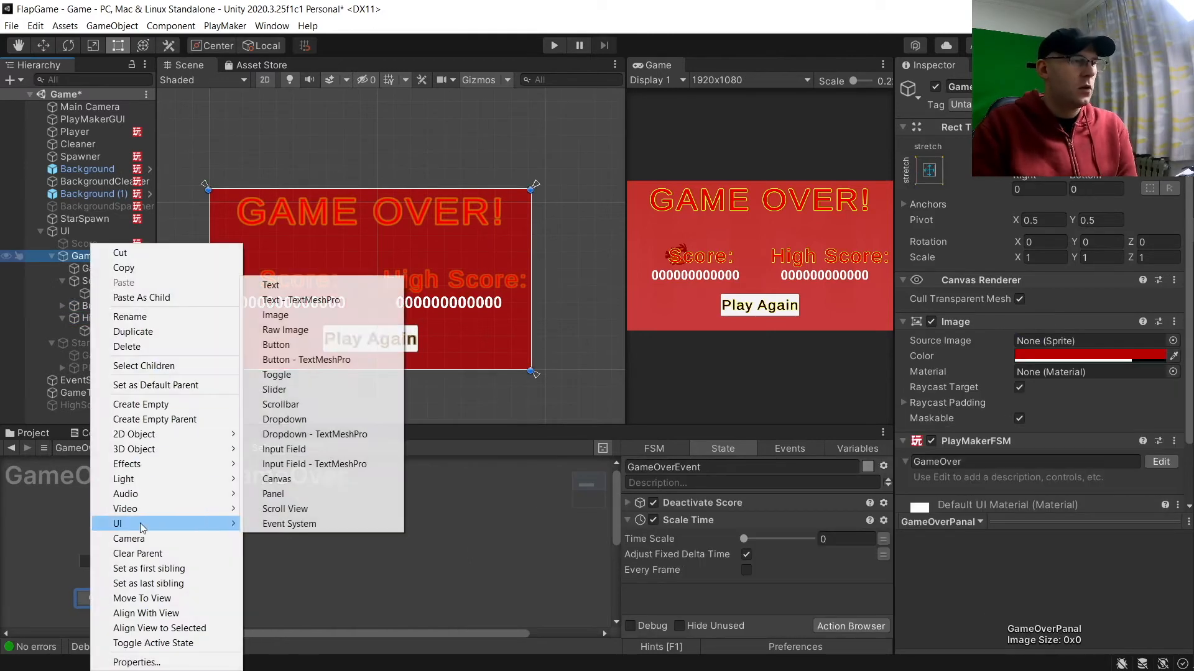
{"action": "left_click", "coordinate": [306, 286]}
{"action": "left_click_drag", "start_coordinate": [391, 287], "coordinate": [478, 272]}
- Set the new text object's content to "NEW!" with a font size of 50
{"action": "left_click", "coordinate": [933, 357]}
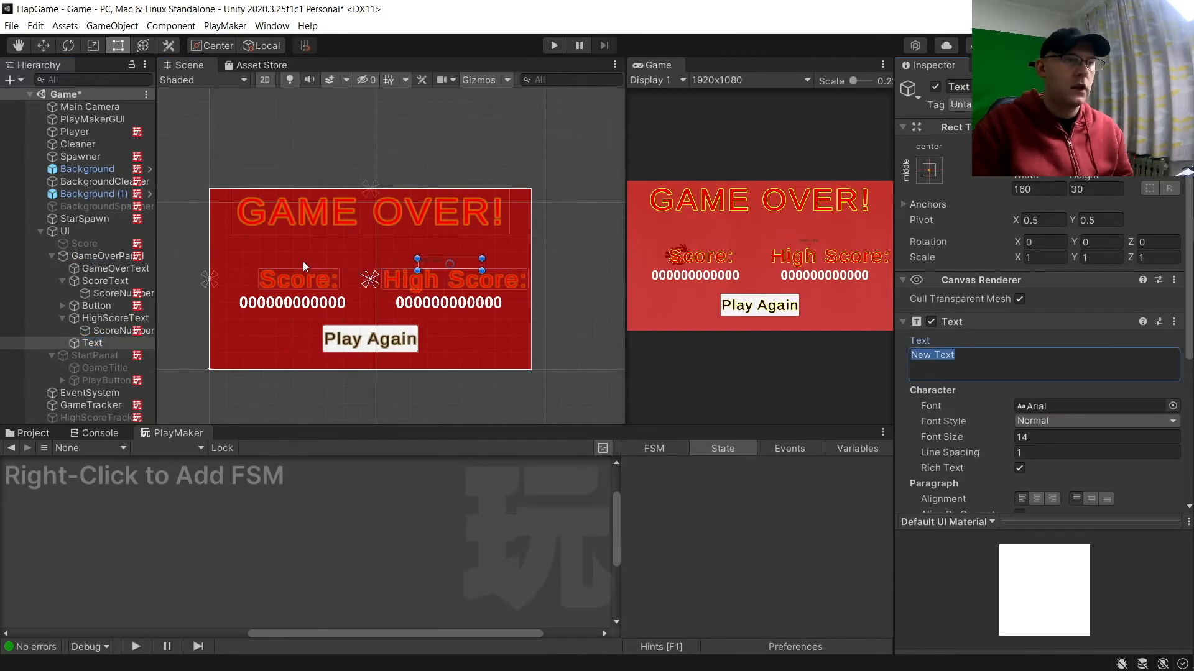
{"action": "type", "text": "NEW!"}
{"action": "left_click", "coordinate": [1104, 435]}
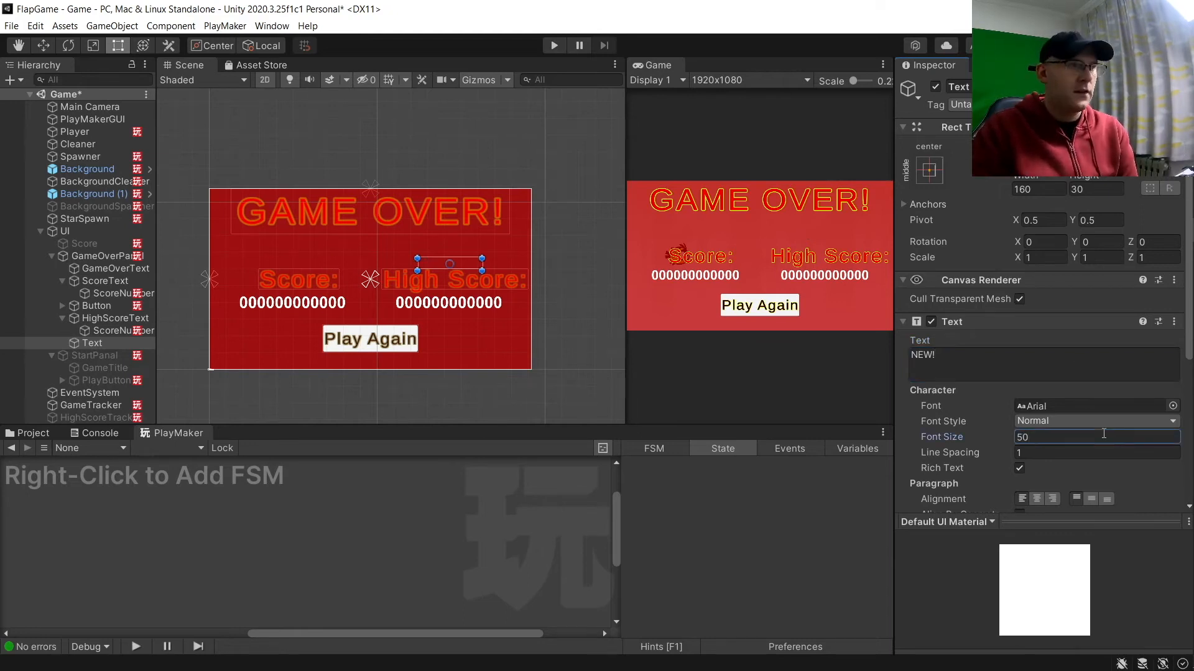
- Enlarge the NEW! text box to about 214 by 61 and centre the text inside it
{"action": "left_click_drag", "start_coordinate": [419, 257], "coordinate": [396, 244]}
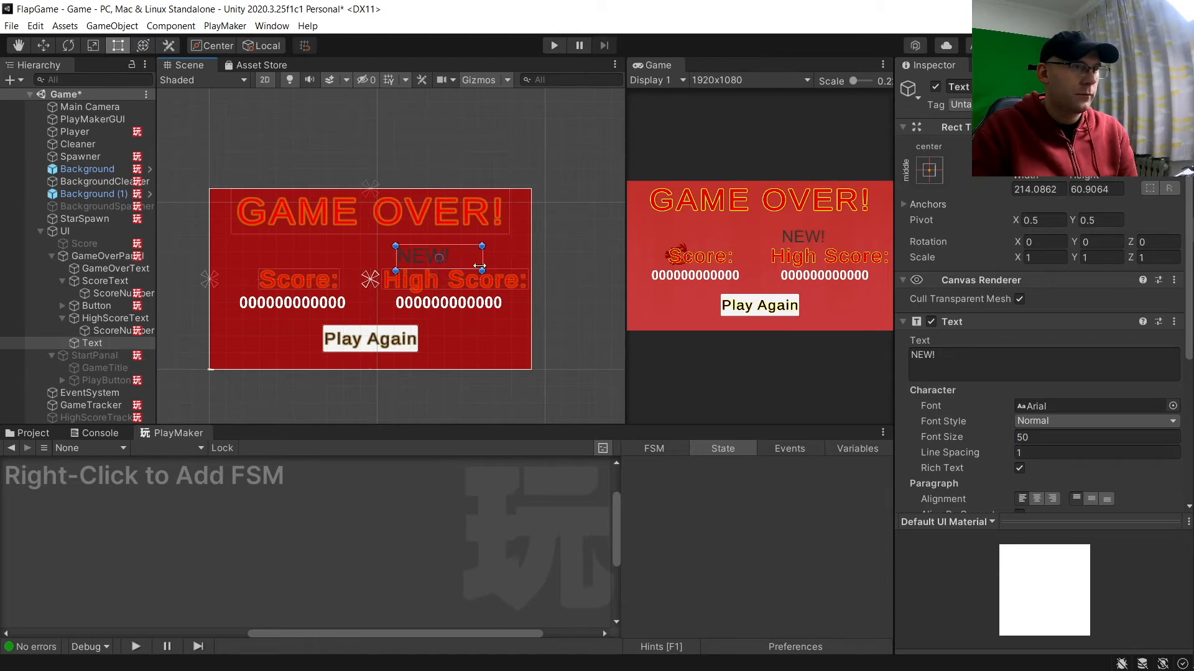
{"action": "left_click", "coordinate": [1036, 499]}
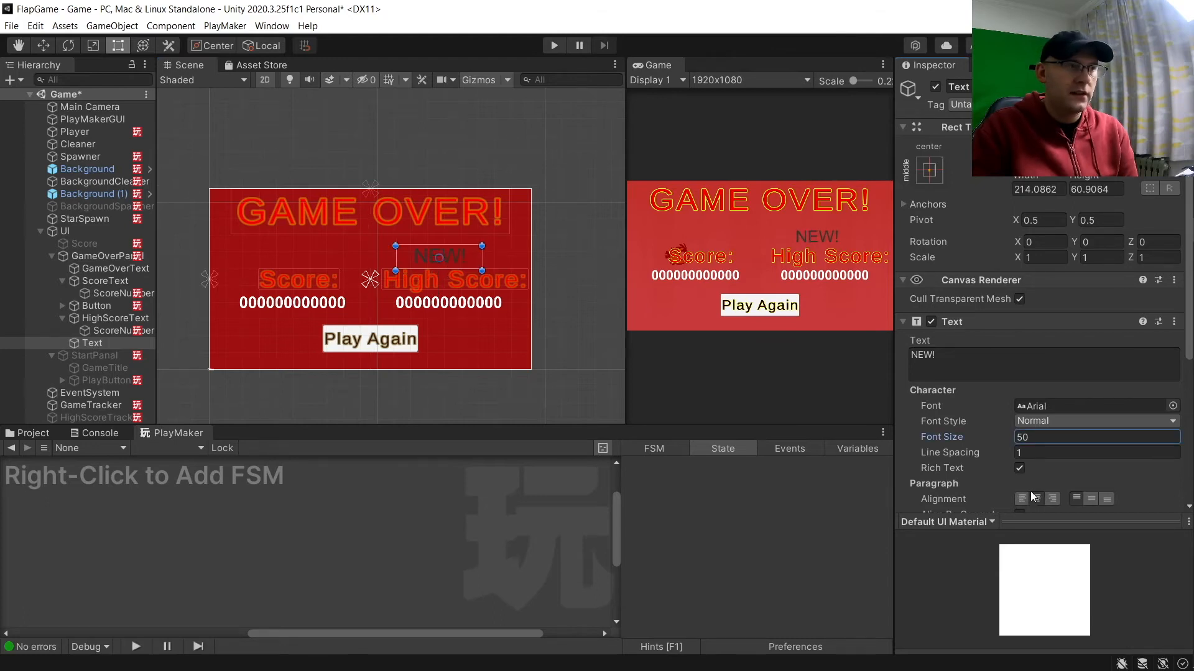
{"action": "scroll", "coordinate": [1032, 485], "scroll_direction": "down", "scroll_amount": 5}
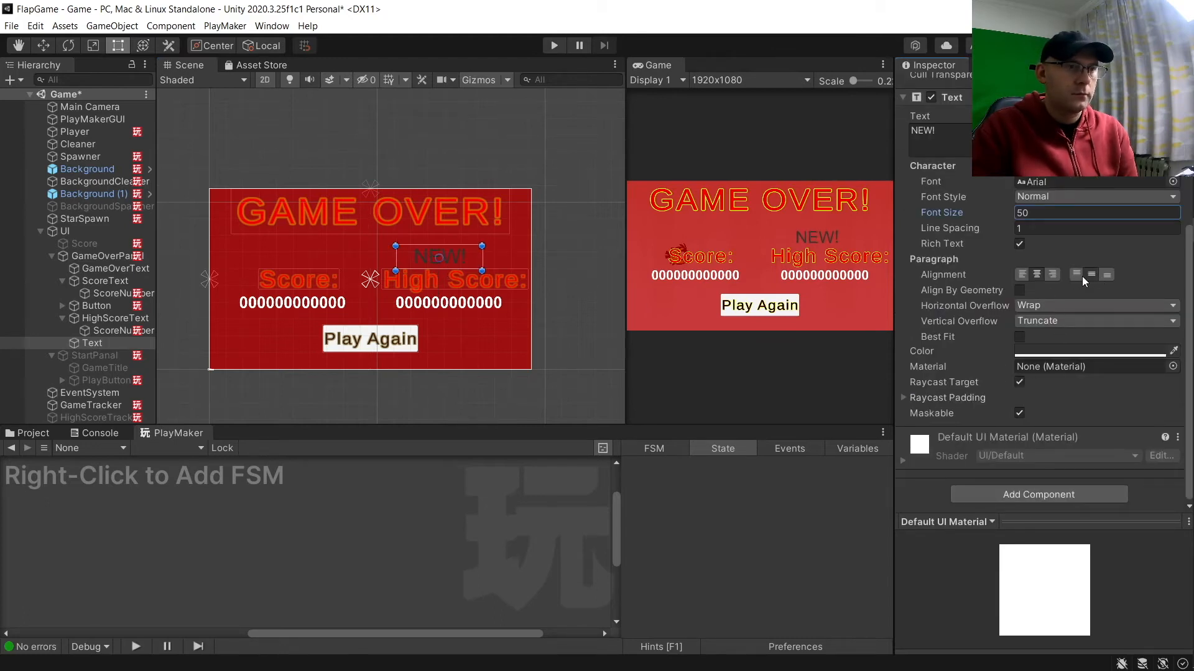
- Colour the NEW! text bright green (22FF00) and set its font style to Bold
{"action": "left_click", "coordinate": [1037, 353]}
{"action": "mouse_move", "coordinate": [1079, 350]}
{"action": "left_mouse_down"}
{"action": "mouse_move", "coordinate": [1046, 292]}
{"action": "mouse_move", "coordinate": [1083, 288]}
{"action": "mouse_move", "coordinate": [1126, 248]}
{"action": "left_mouse_up"}
{"action": "mouse_move", "coordinate": [1129, 334]}
{"action": "left_mouse_down"}
{"action": "mouse_move", "coordinate": [1140, 323]}
{"action": "mouse_move", "coordinate": [1069, 296]}
{"action": "left_mouse_up"}
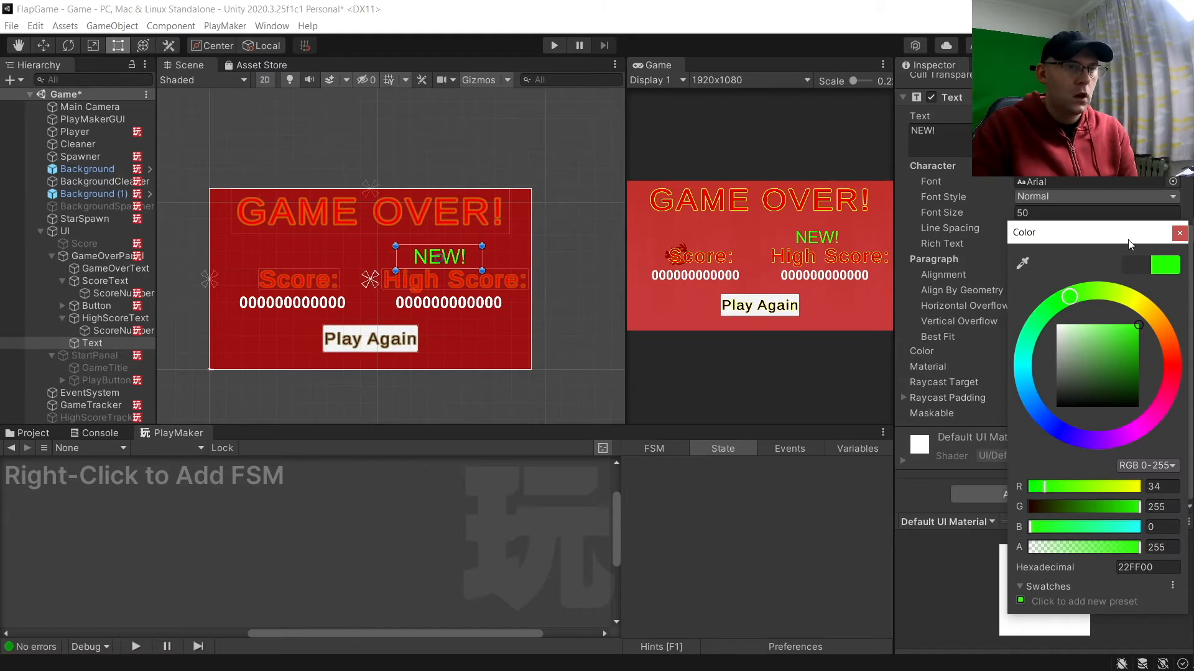
{"action": "left_click", "coordinate": [1178, 234]}
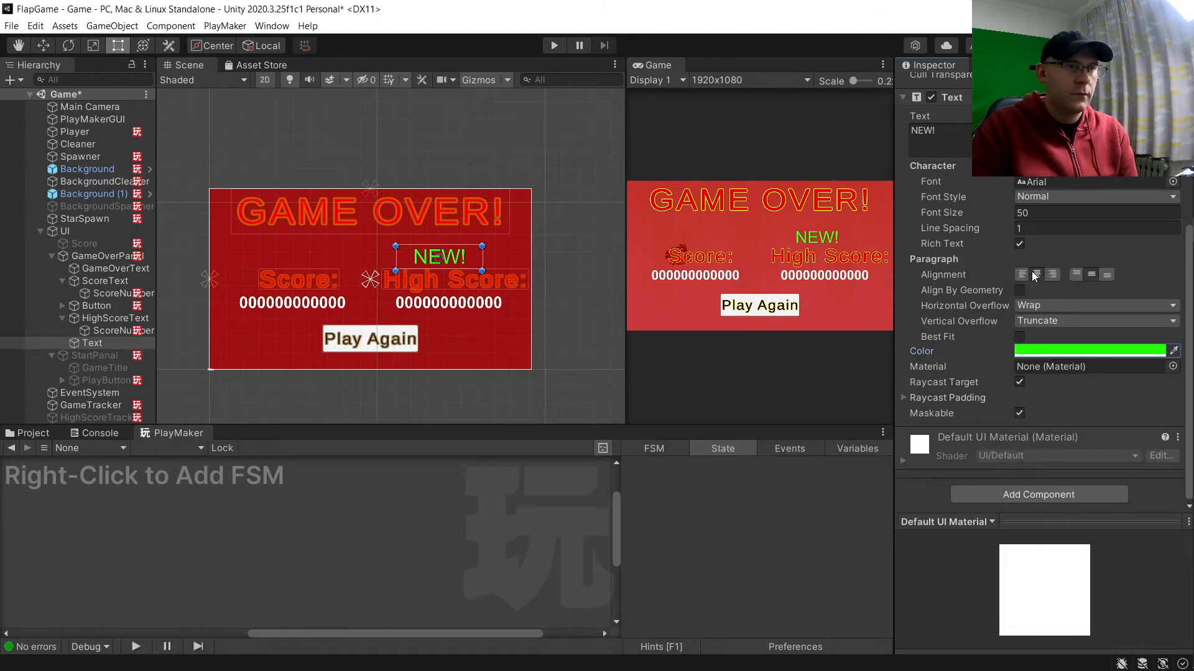
{"action": "left_click", "coordinate": [1029, 198]}
{"action": "left_click", "coordinate": [1044, 227]}
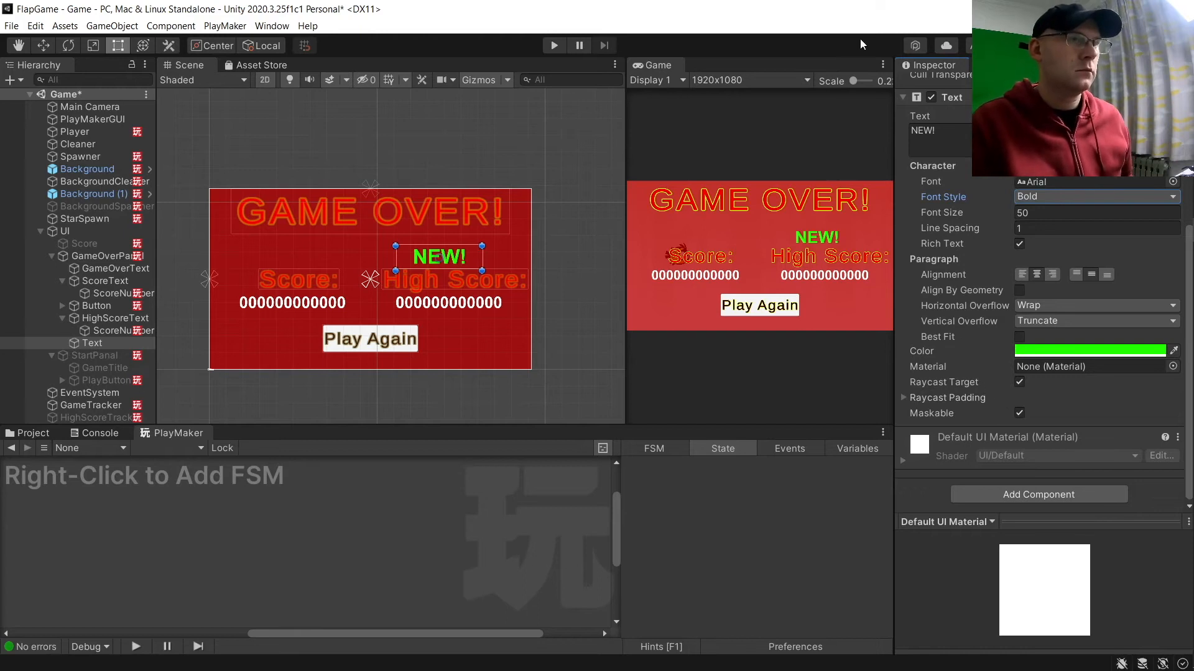
- Deactivate the NEW! text object and rename it NewHS
{"action": "scroll", "coordinate": [941, 118], "scroll_direction": "up", "scroll_amount": 3}
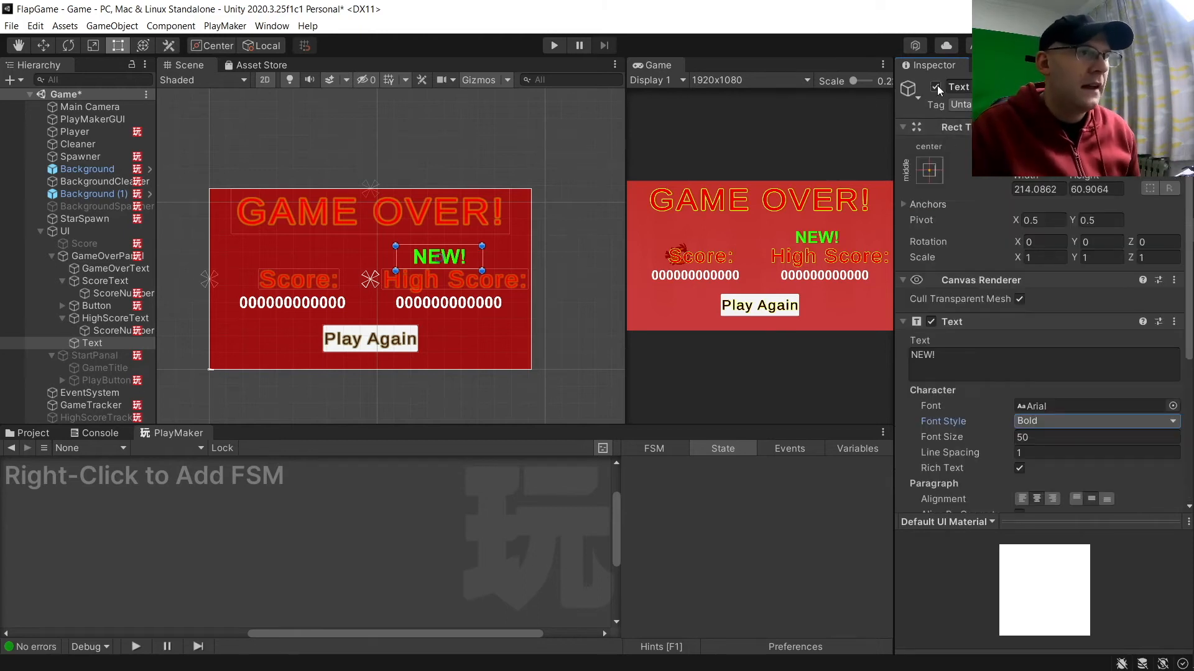
{"action": "left_click", "coordinate": [931, 175]}
{"action": "key", "text": "shift"}
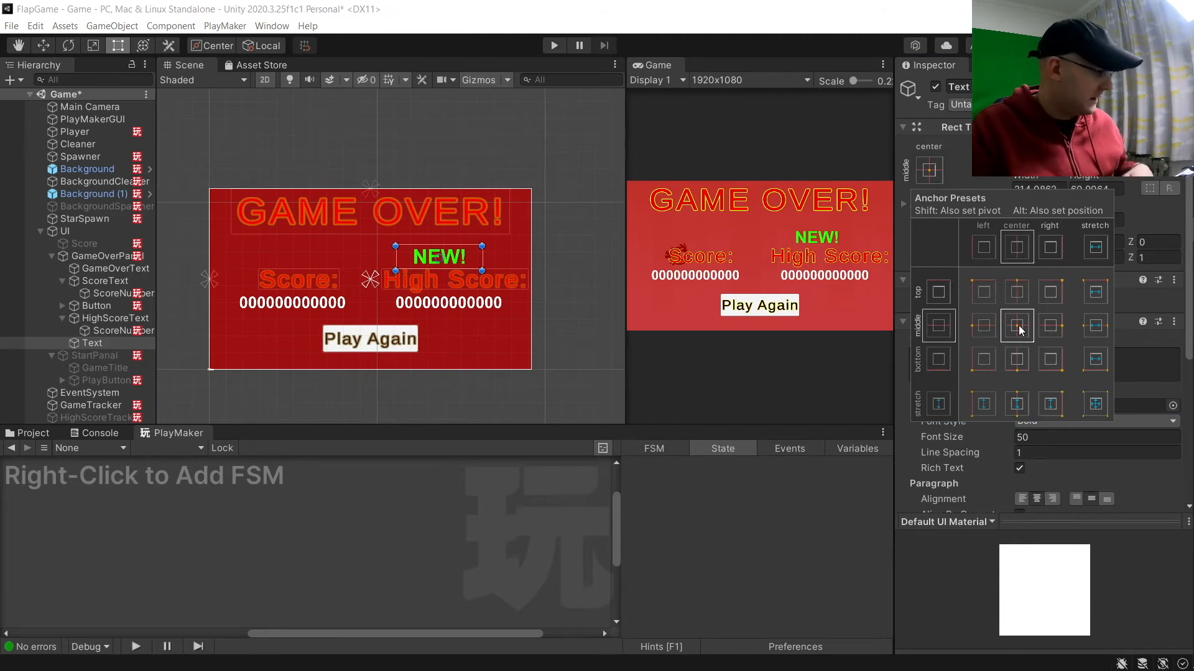
{"action": "left_click", "coordinate": [935, 89]}
{"action": "left_click", "coordinate": [93, 343]}
{"action": "type", "text": "NE"}
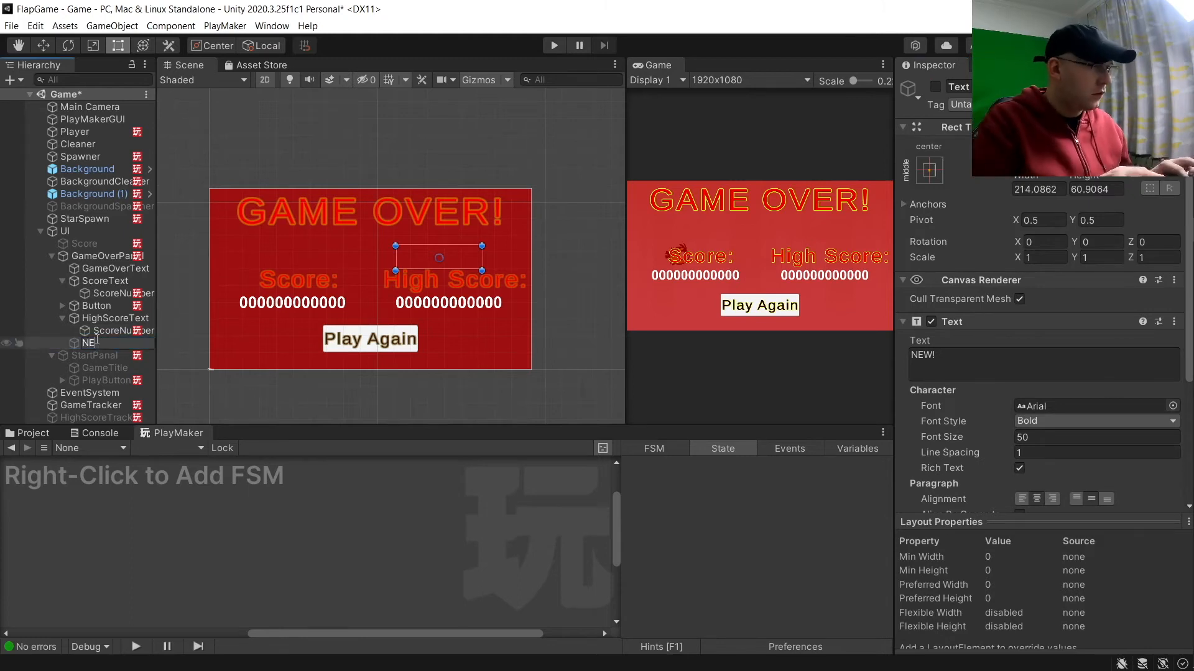
{"action": "type", "text": "wHS"}
{"action": "key", "text": "Return"}
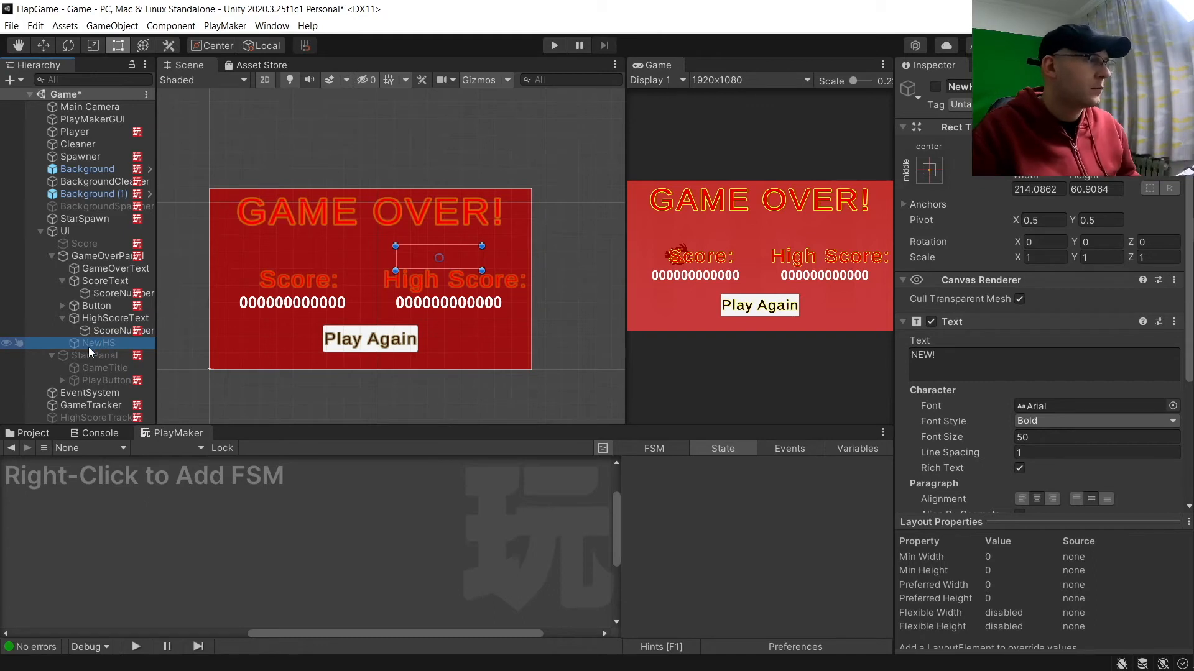
- Add an Activate Game Object action to the noNewHS state of the HighScoreTracker FSM
{"action": "left_click", "coordinate": [101, 416]}
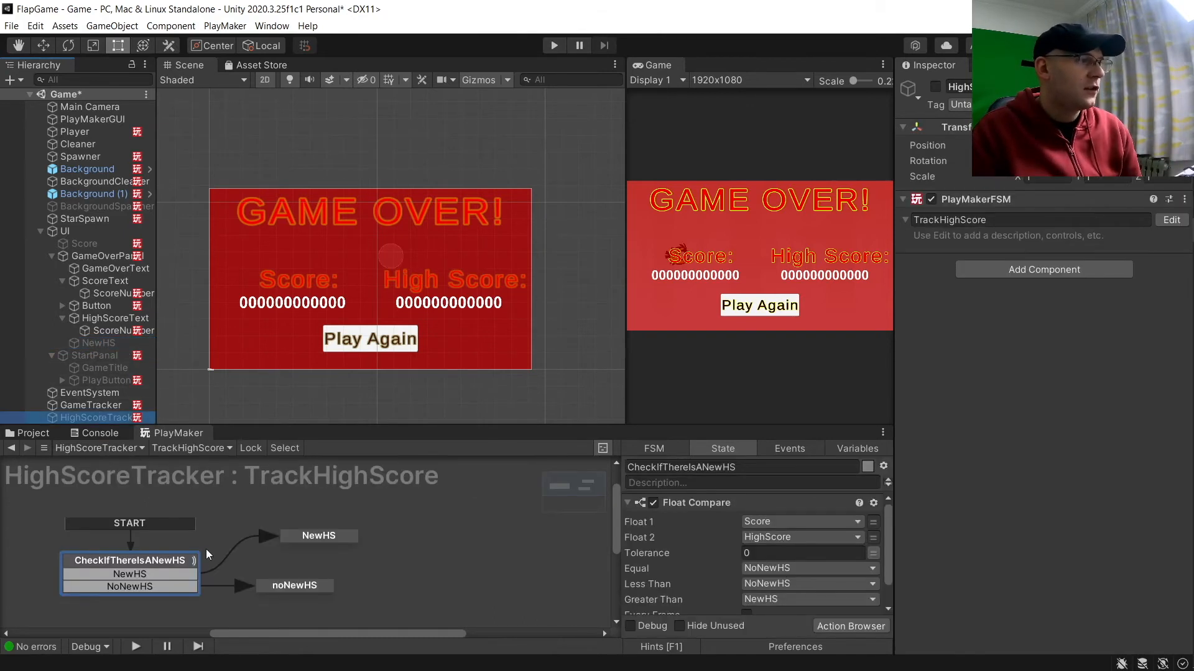
{"action": "left_click", "coordinate": [294, 586]}
{"action": "left_click", "coordinate": [851, 626]}
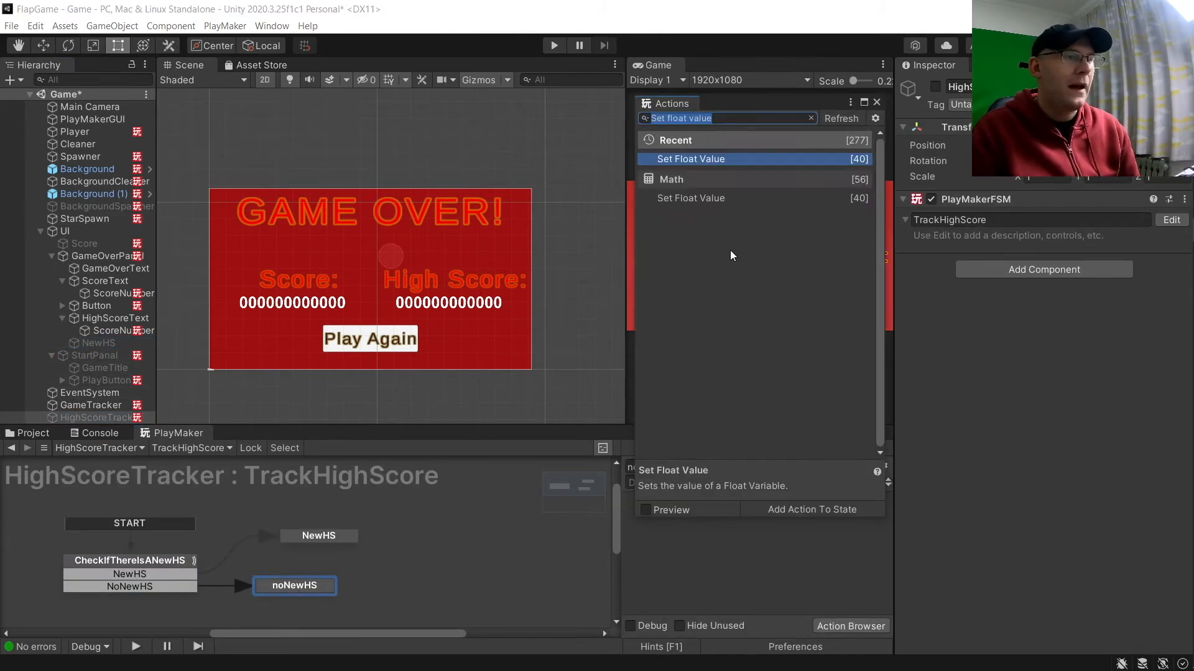
{"action": "type", "text": "act"}
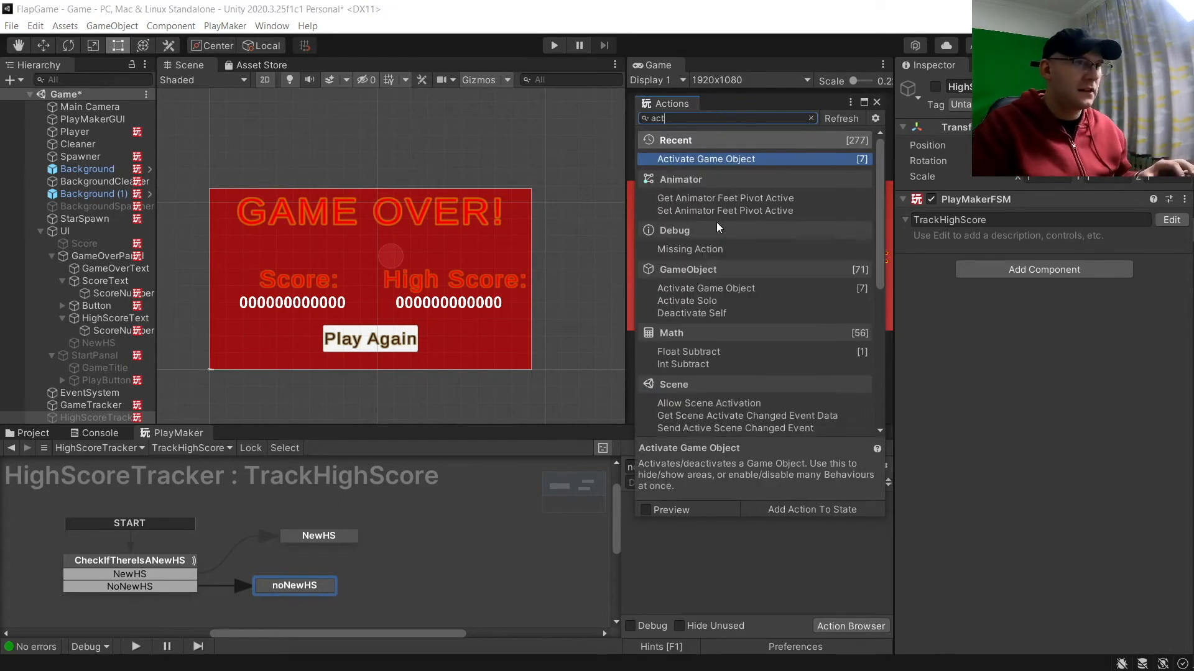
{"action": "key", "text": "Return"}
- Add an Activate Game Object action to the NewHS state and specify the NewHS text object as its target
{"action": "left_click", "coordinate": [345, 541]}
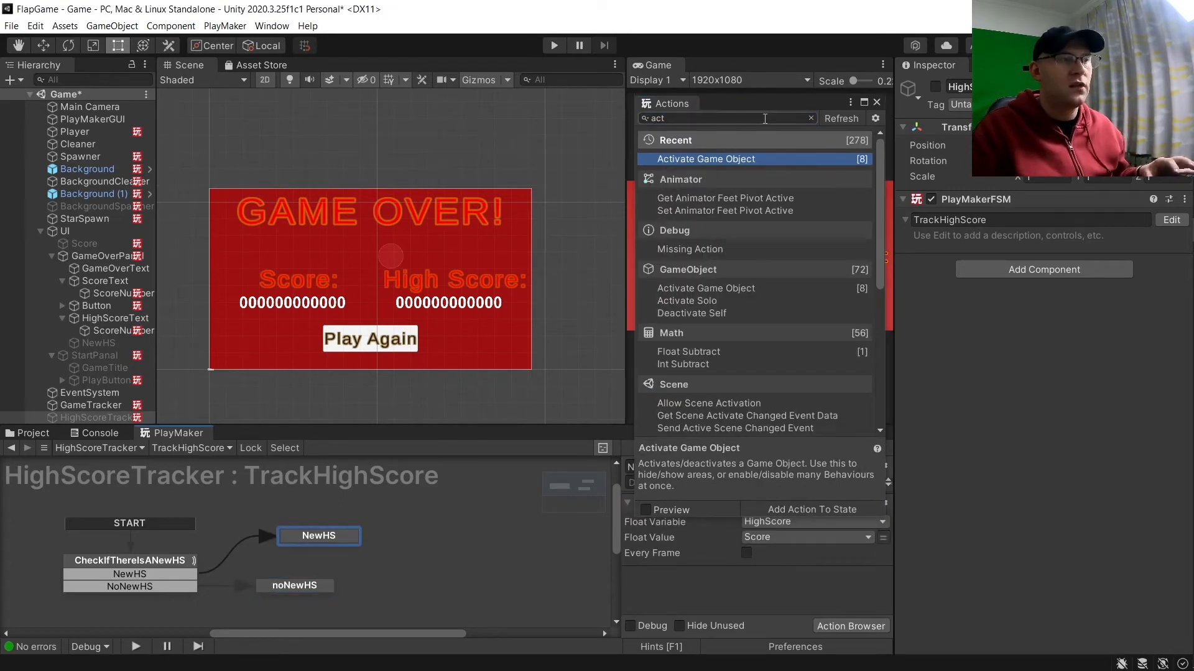
{"action": "double_click", "coordinate": [712, 160]}
{"action": "left_click", "coordinate": [877, 102]}
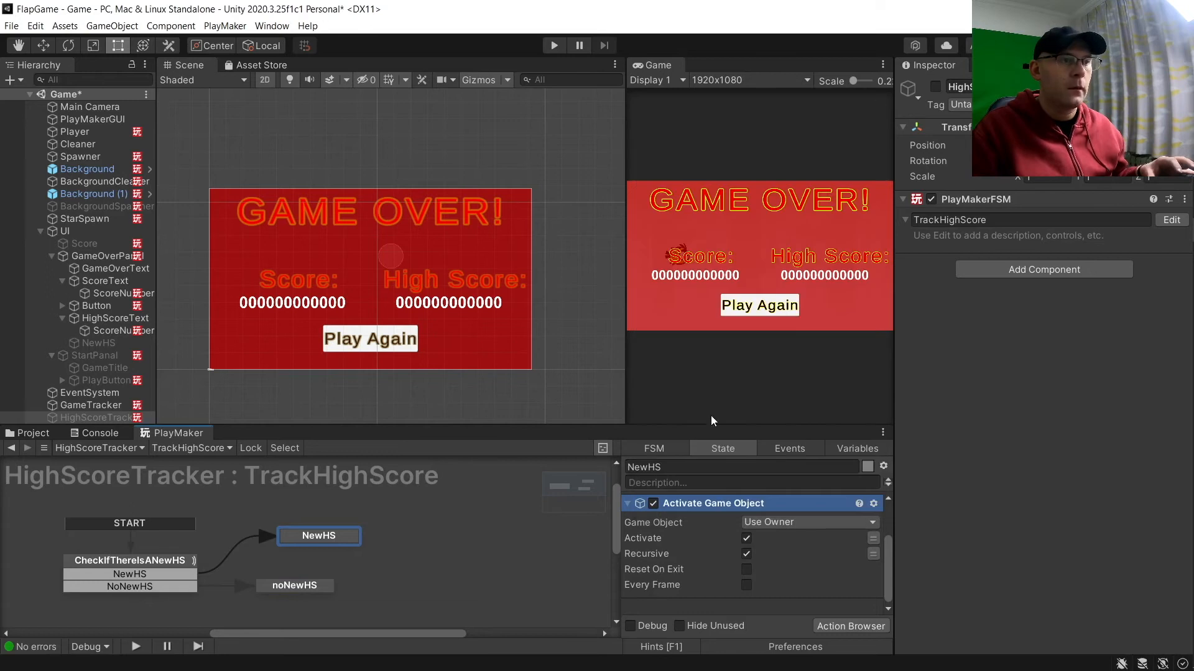
{"action": "left_click", "coordinate": [807, 529]}
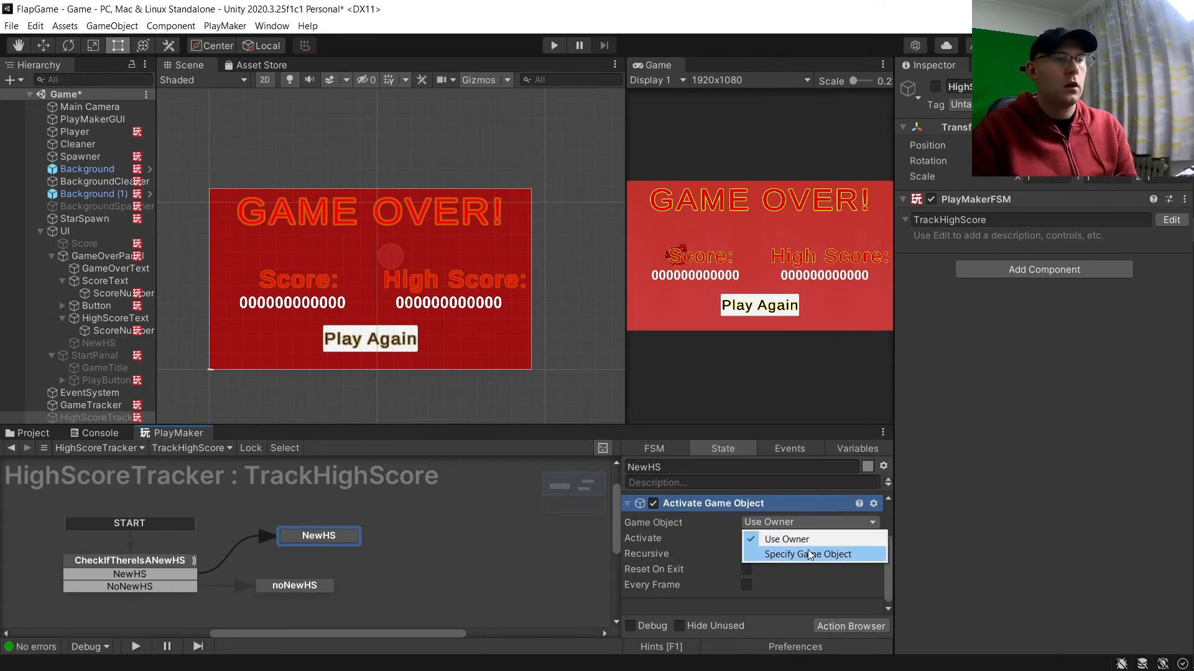
{"action": "left_click", "coordinate": [808, 550]}
{"action": "left_click_drag", "start_coordinate": [99, 344], "coordinate": [779, 551]}
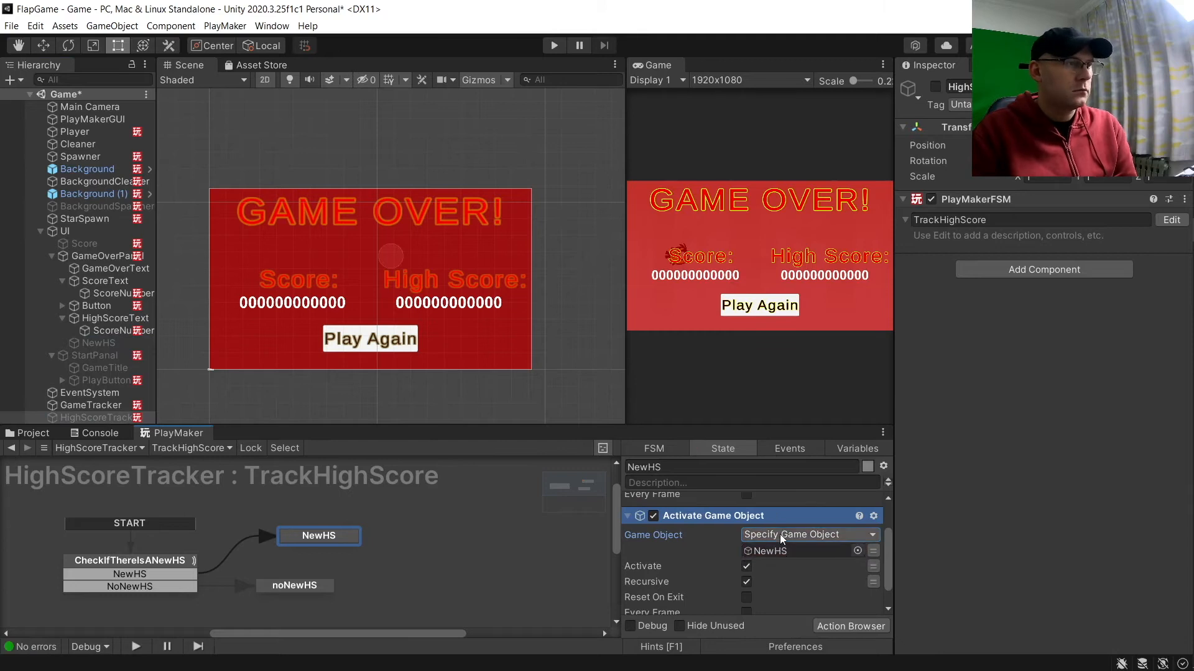
{"action": "scroll", "coordinate": [697, 540], "scroll_direction": "down", "scroll_amount": 1}
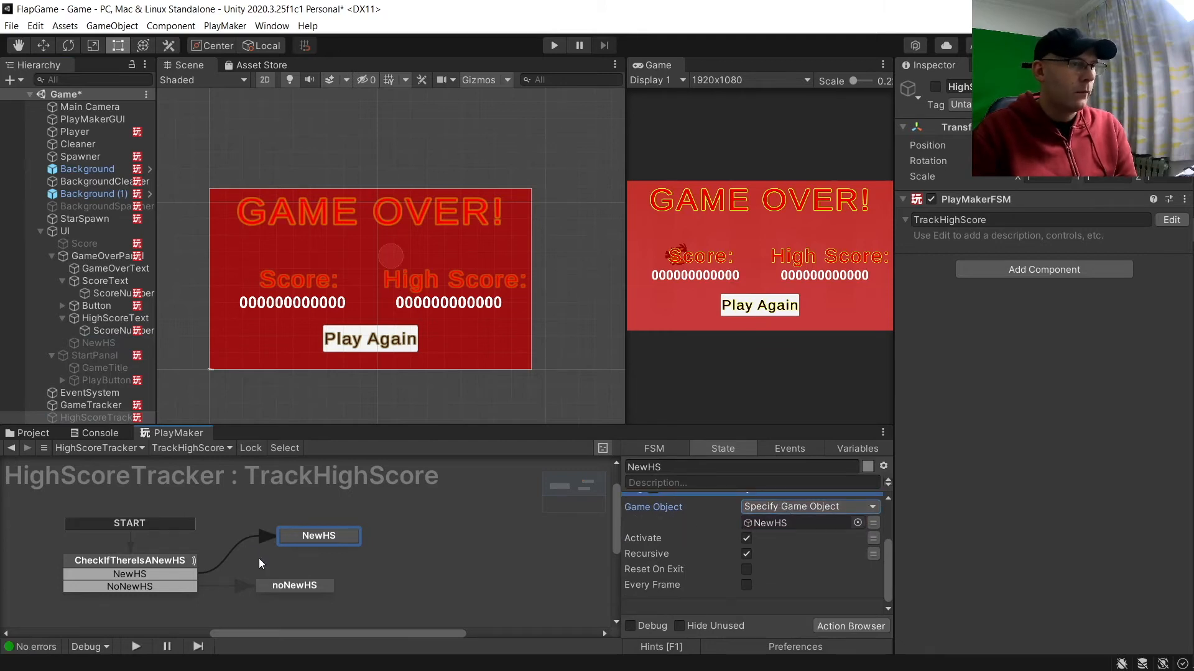
- Specify NewHS as the target of the noNewHS state's Activate Game Object action and turn its Activate option off
{"action": "left_click", "coordinate": [304, 586]}
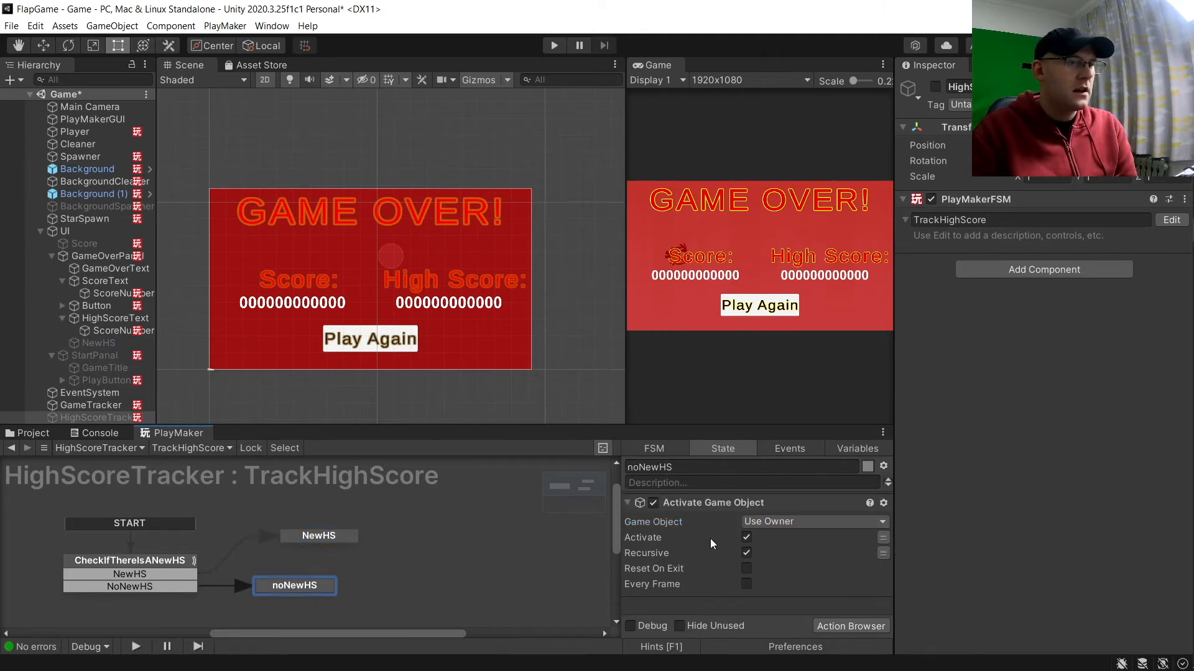
{"action": "left_click", "coordinate": [769, 524]}
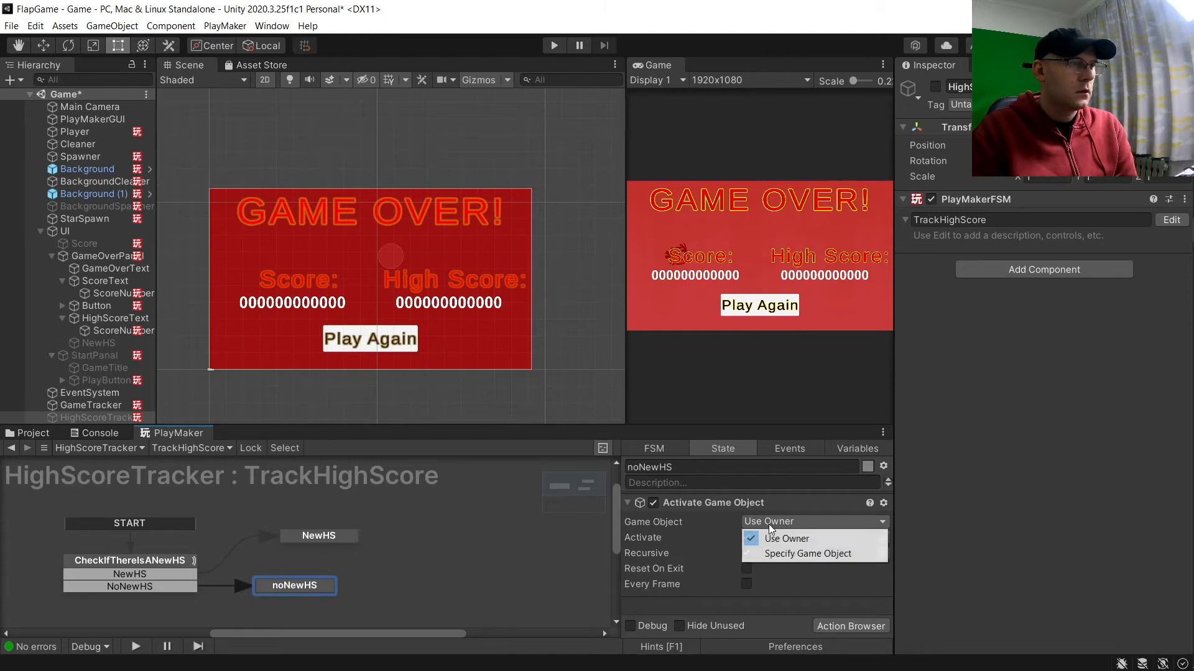
{"action": "left_click", "coordinate": [803, 555]}
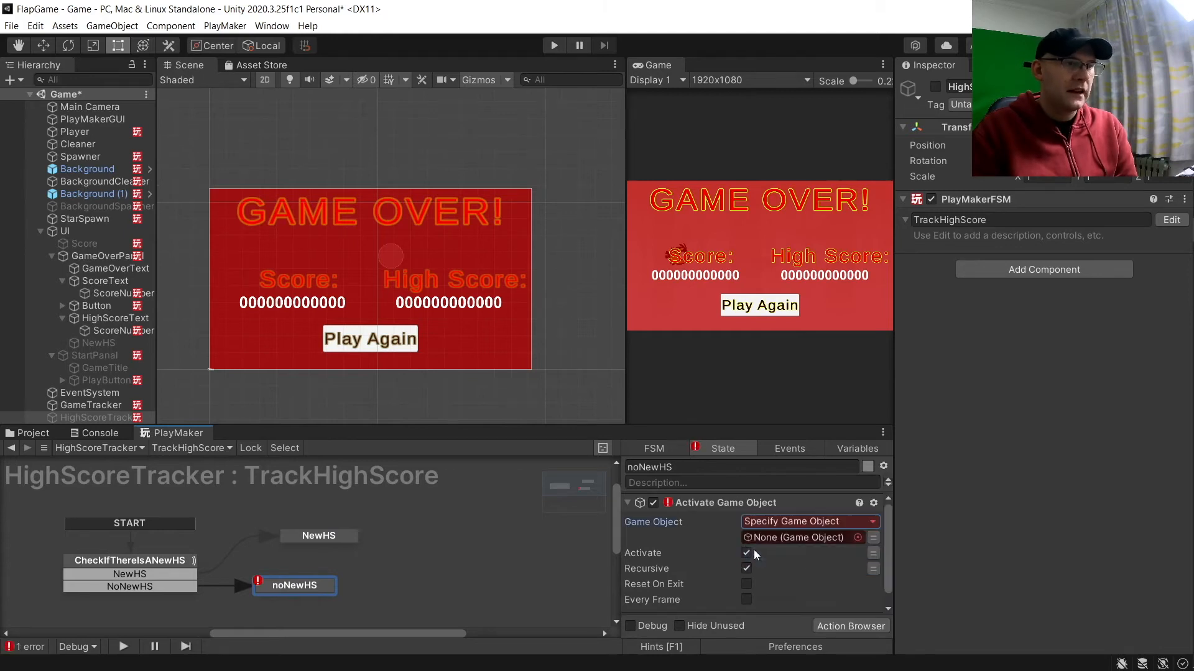
{"action": "left_click_drag", "start_coordinate": [93, 343], "coordinate": [810, 545]}
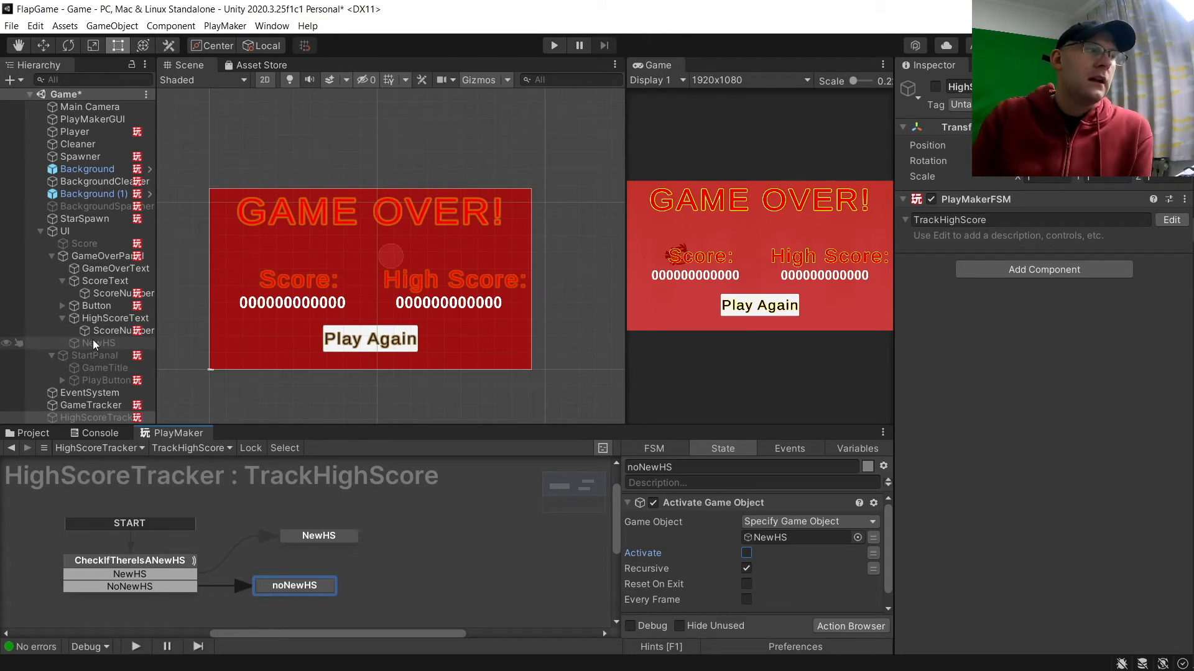
- Enable Every Frame on the Float Compare action of the CheckIfThereIsANewHS state
{"action": "left_click", "coordinate": [158, 562]}
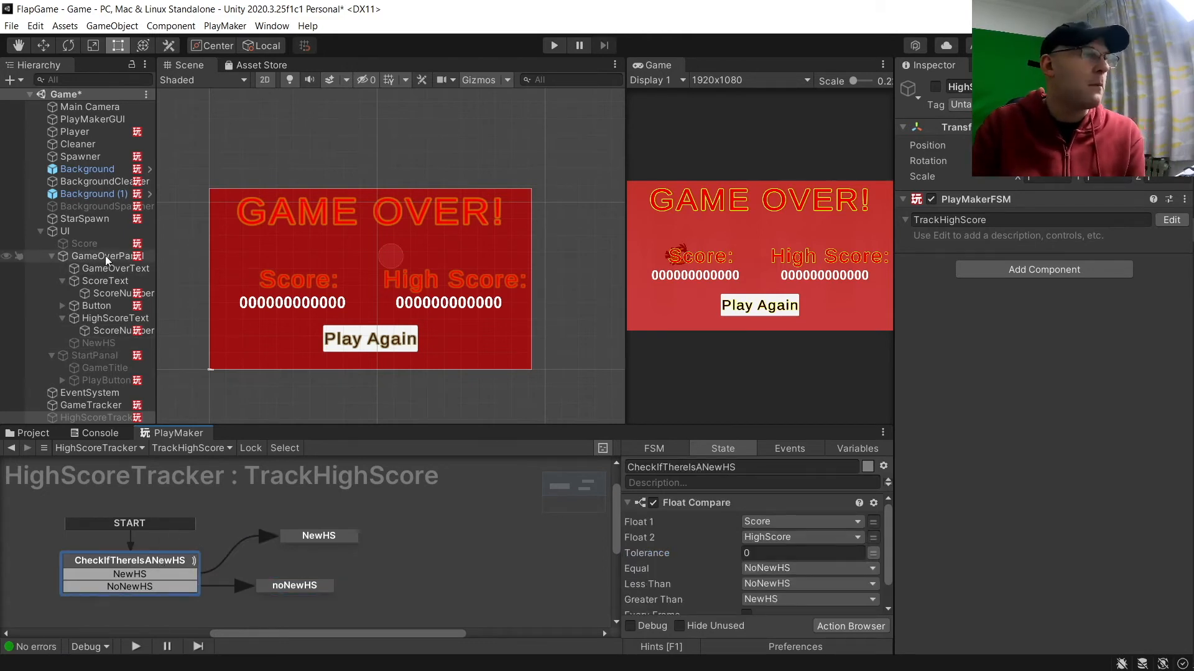
{"action": "scroll", "coordinate": [701, 525], "scroll_direction": "down", "scroll_amount": 1}
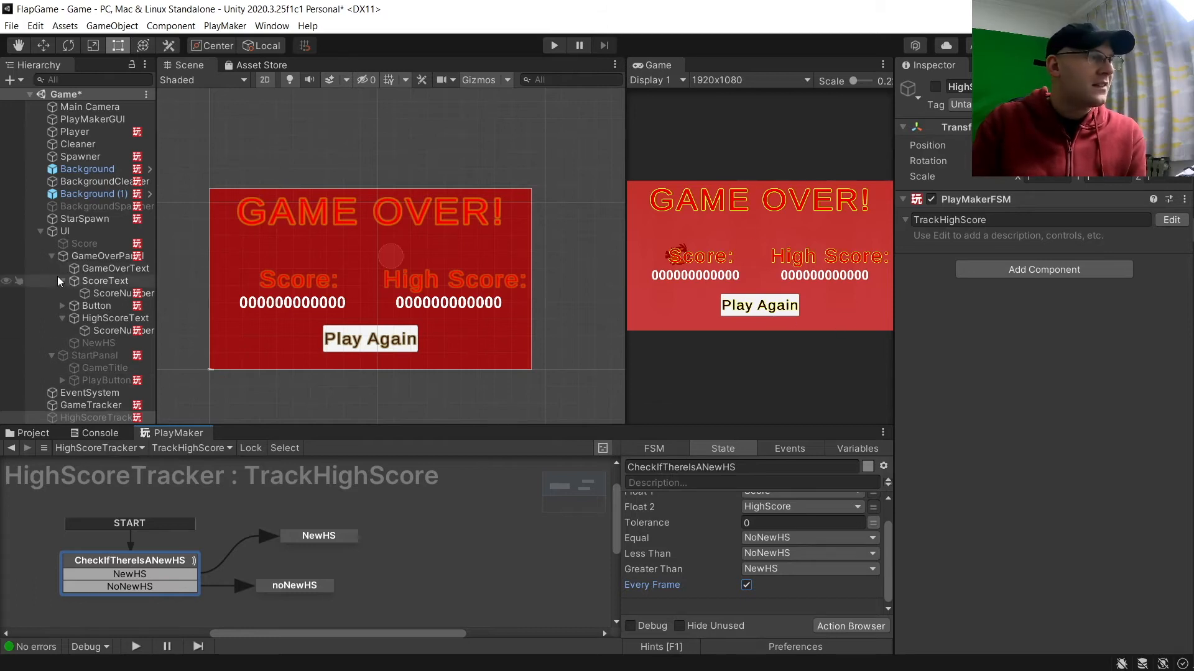
- Deactivate the GameOverPanal object and activate the StartPanal object
{"action": "left_click", "coordinate": [87, 256]}
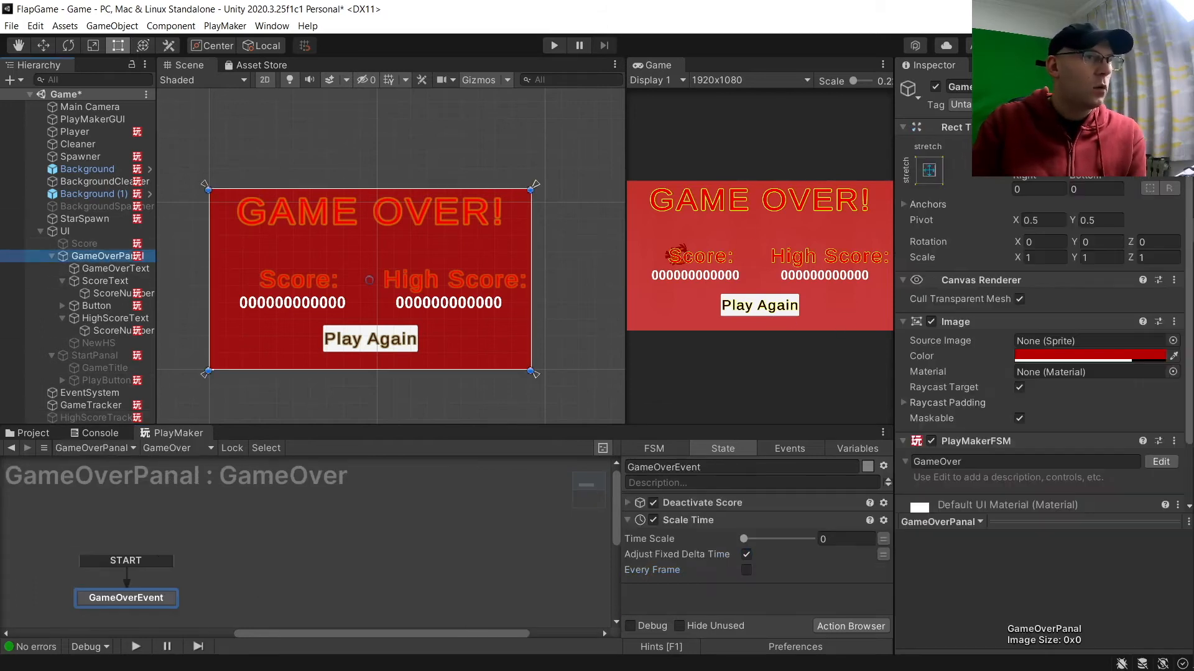
{"action": "left_click", "coordinate": [937, 86]}
{"action": "left_click", "coordinate": [87, 346]}
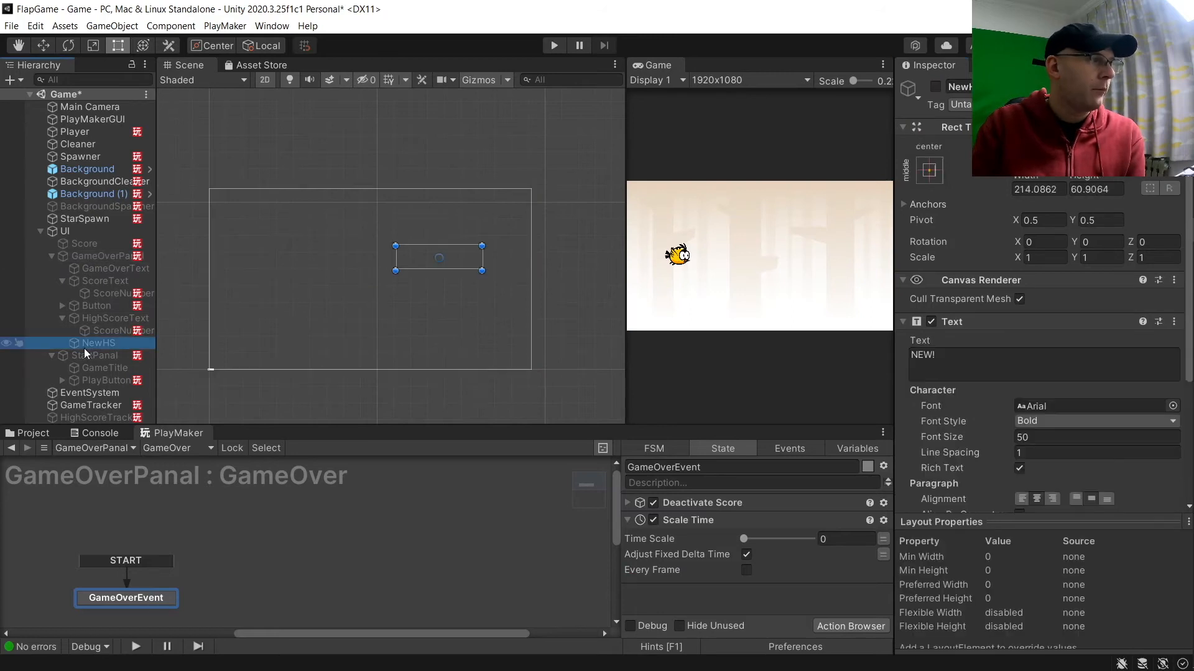
{"action": "left_click", "coordinate": [87, 355]}
{"action": "left_click", "coordinate": [936, 87]}
- Run the game from the start screen, fly the bird through a few obstacles and stop play mode
{"action": "left_click", "coordinate": [552, 46]}
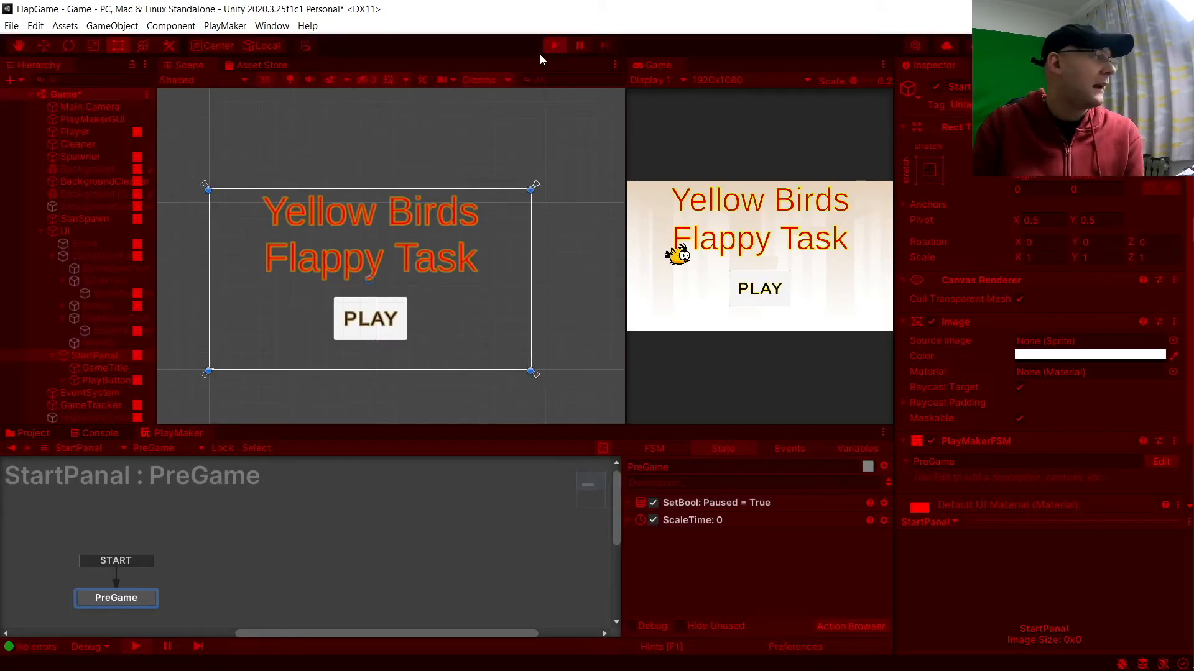
{"action": "left_click", "coordinate": [754, 289]}
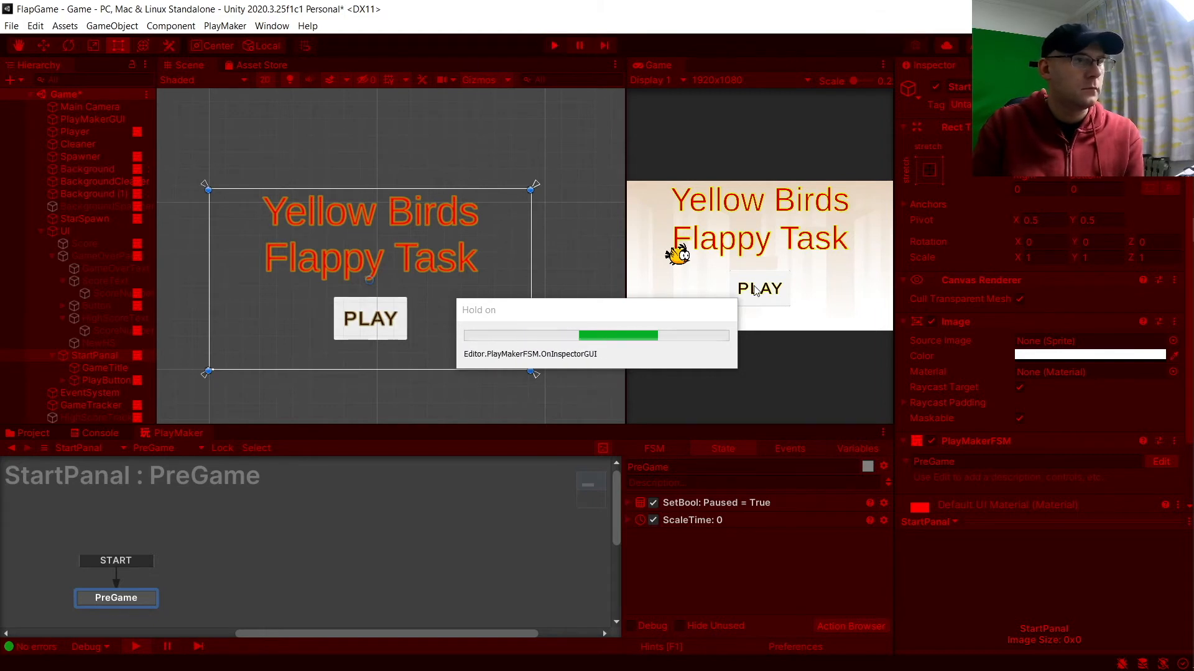
{"action": "left_click", "coordinate": [754, 289]}
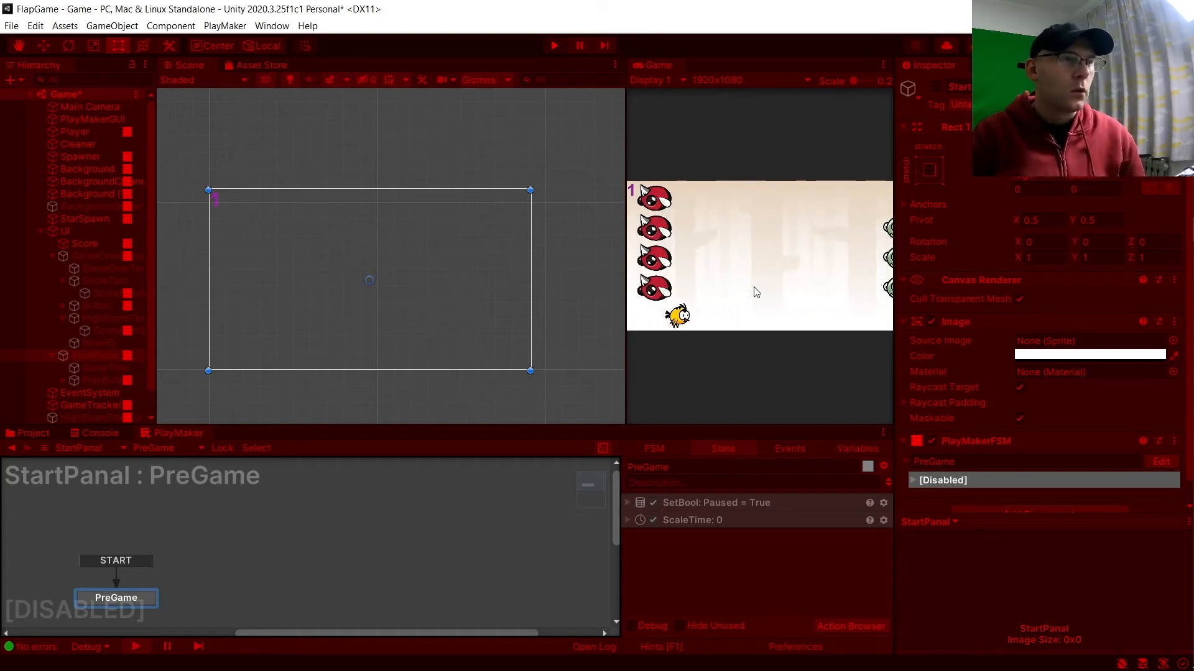
{"action": "left_click", "coordinate": [756, 293]}
{"action": "left_click", "coordinate": [756, 293]}
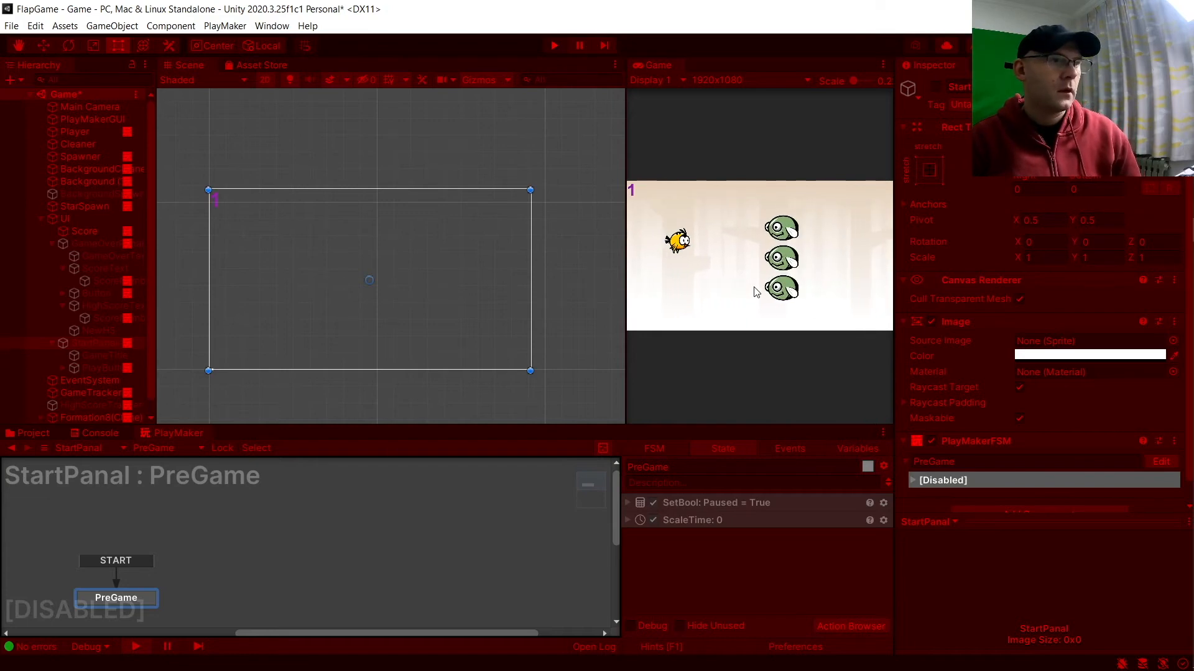
{"action": "left_click", "coordinate": [756, 292]}
{"action": "left_click", "coordinate": [754, 293]}
{"action": "left_click", "coordinate": [755, 293]}
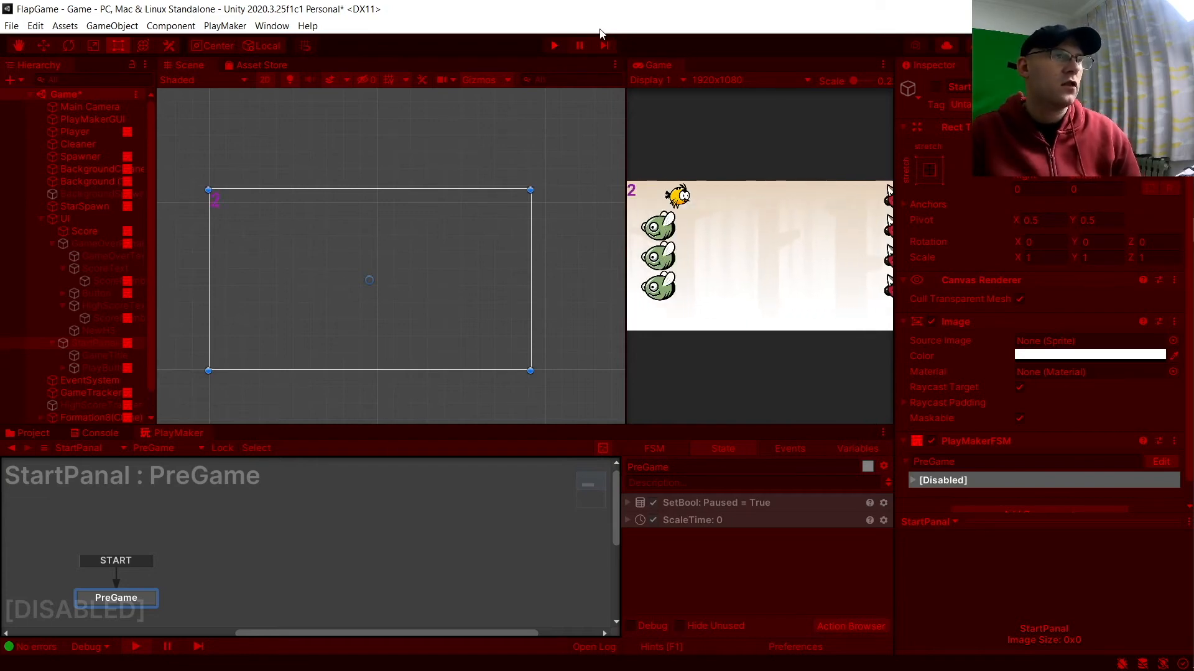
{"action": "left_click", "coordinate": [553, 45]}
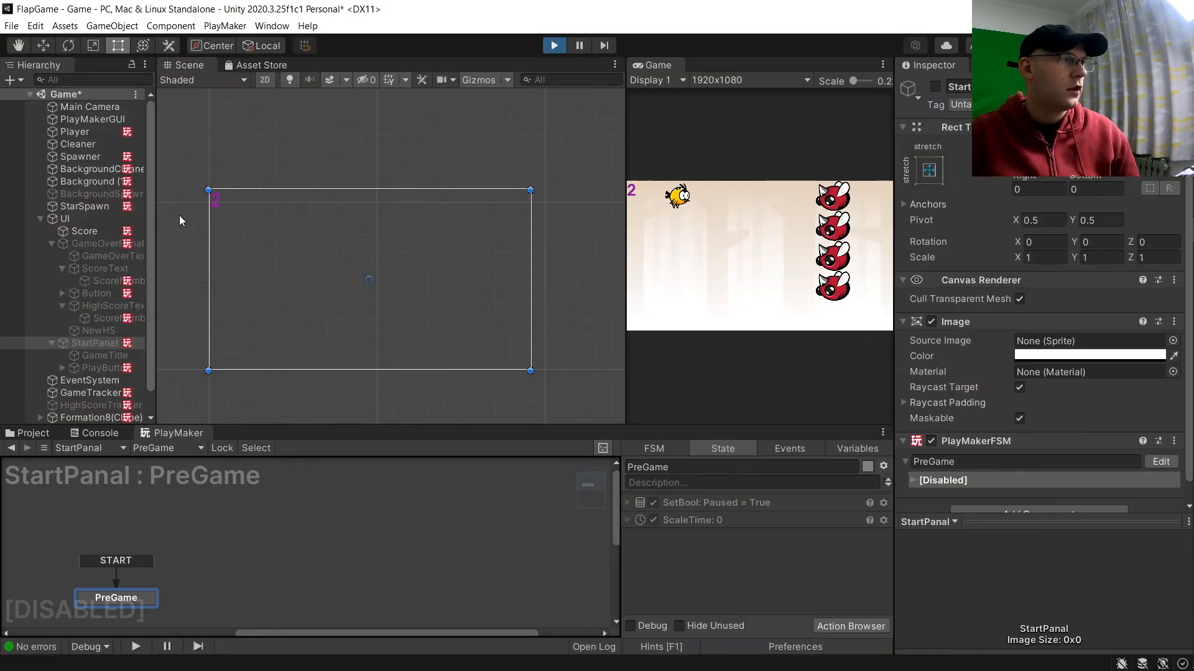
- Insert an Activate Game Object action targeting HighScoreTracker above Scale Time in GameOverPanal's GameOverEvent state
{"action": "left_click", "coordinate": [94, 245]}
{"action": "left_click", "coordinate": [117, 259]}
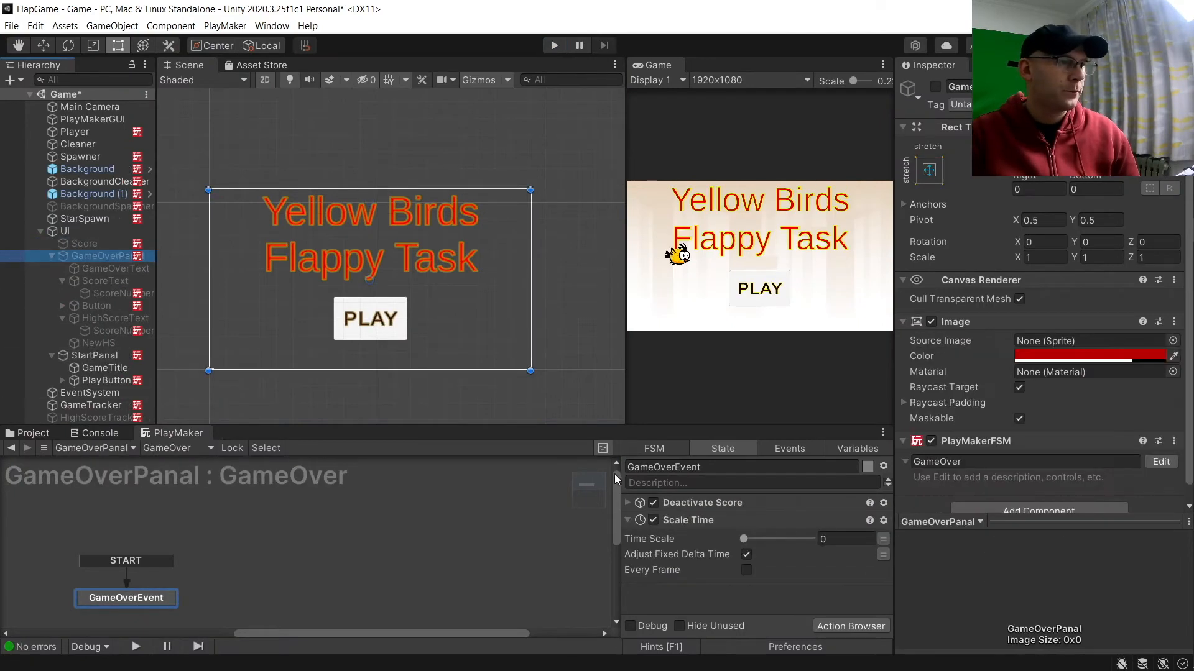
{"action": "left_click", "coordinate": [692, 524]}
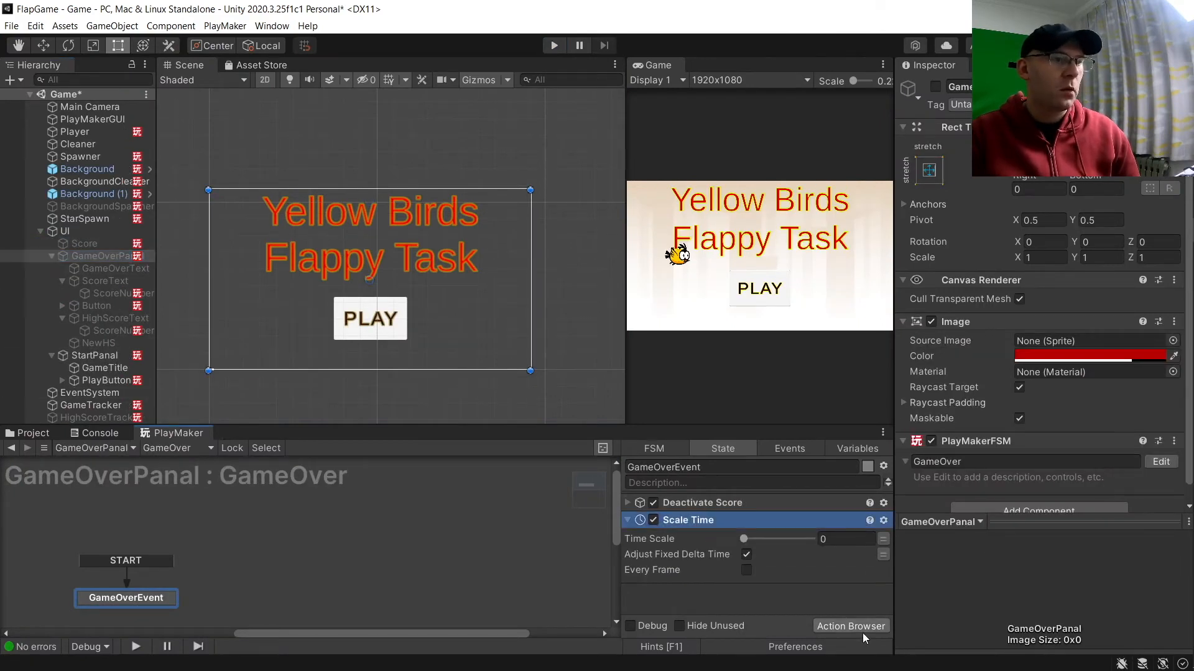
{"action": "left_click", "coordinate": [863, 631]}
{"action": "double_click", "coordinate": [720, 163]}
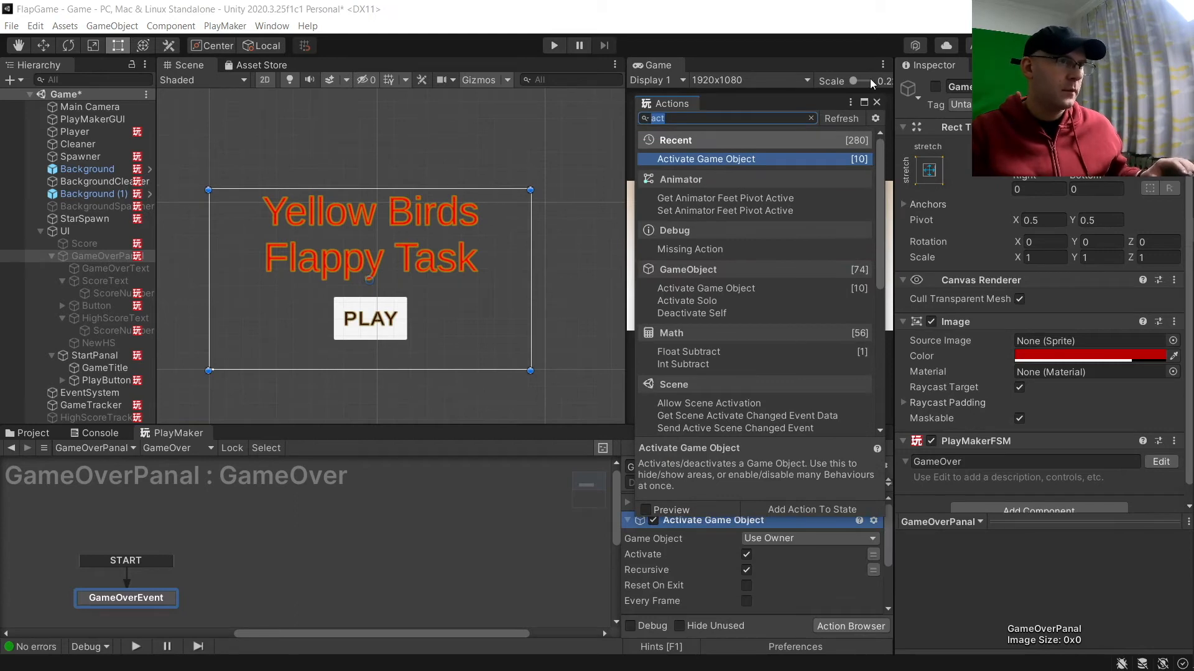
{"action": "left_click", "coordinate": [876, 104]}
{"action": "left_click", "coordinate": [808, 538]}
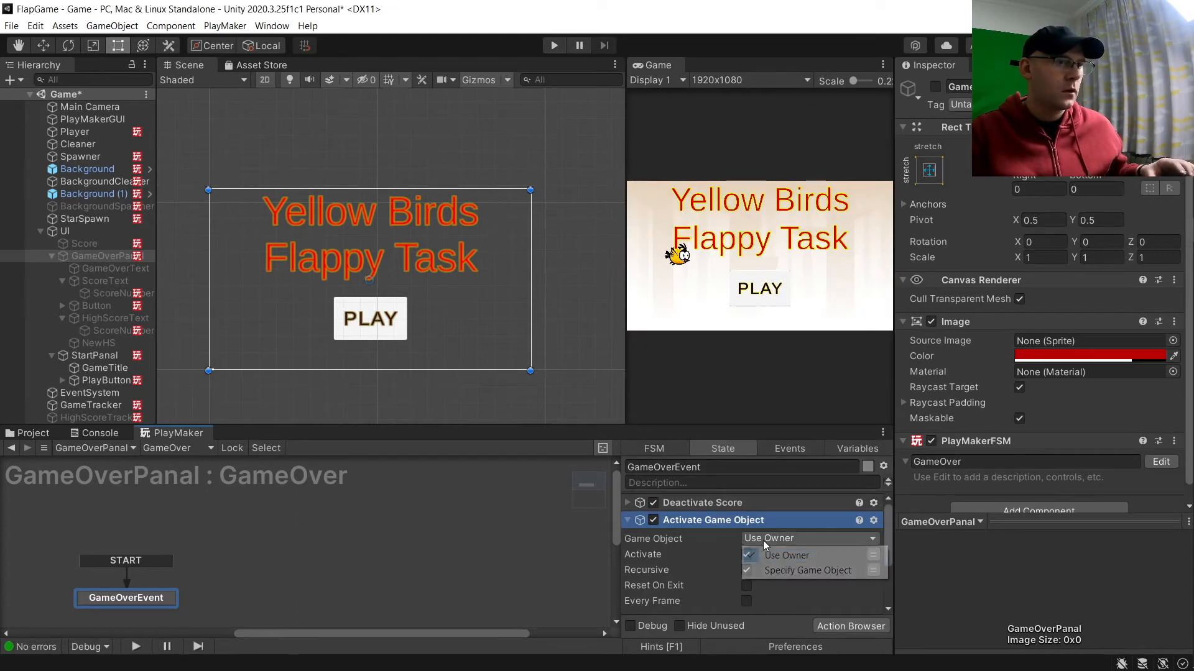
{"action": "left_click", "coordinate": [814, 568]}
{"action": "left_click_drag", "start_coordinate": [99, 417], "coordinate": [811, 557]}
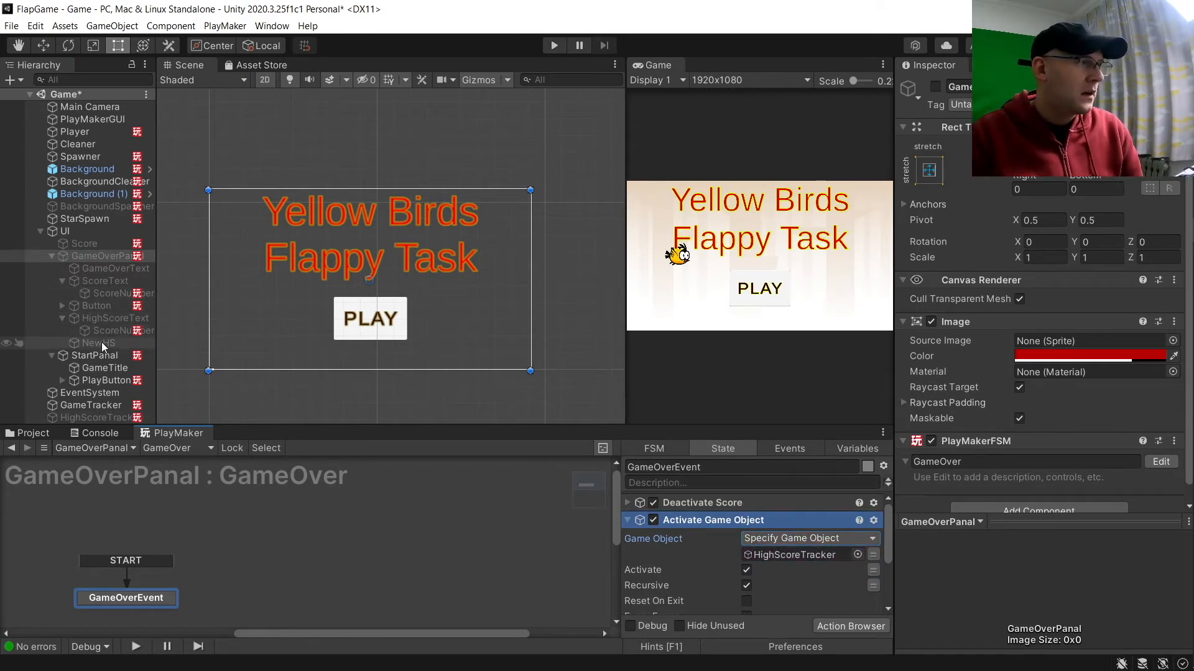
- Rename the game over panel's Button object as RetryButton
{"action": "left_click", "coordinate": [99, 307]}
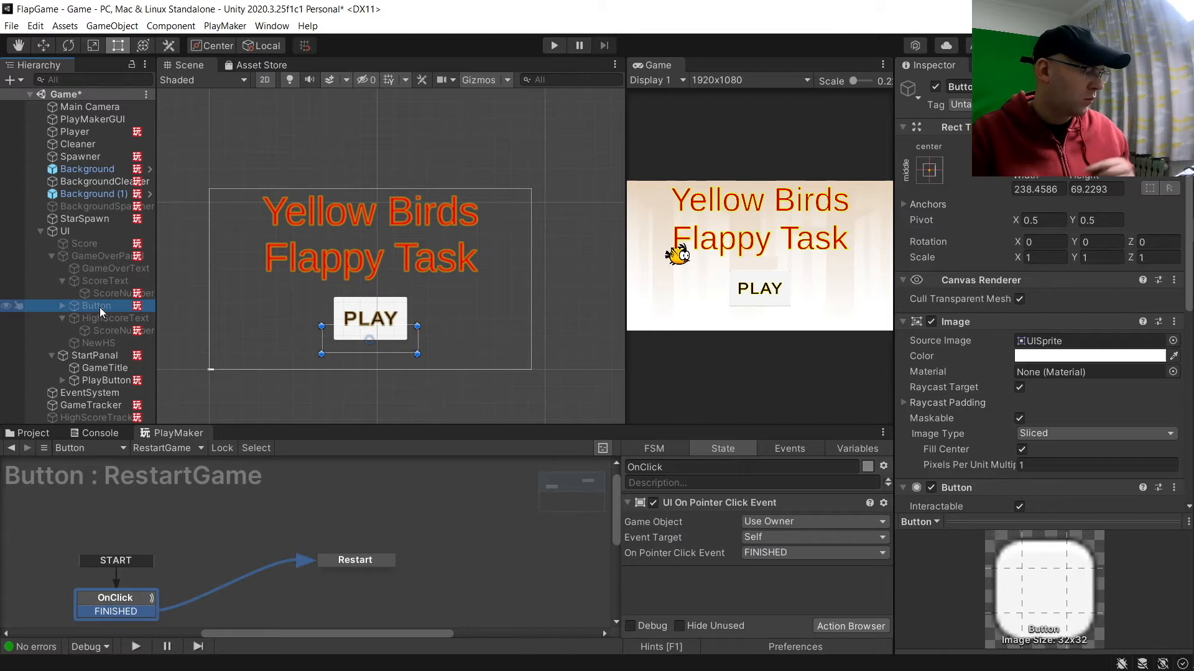
{"action": "left_click", "coordinate": [100, 307]}
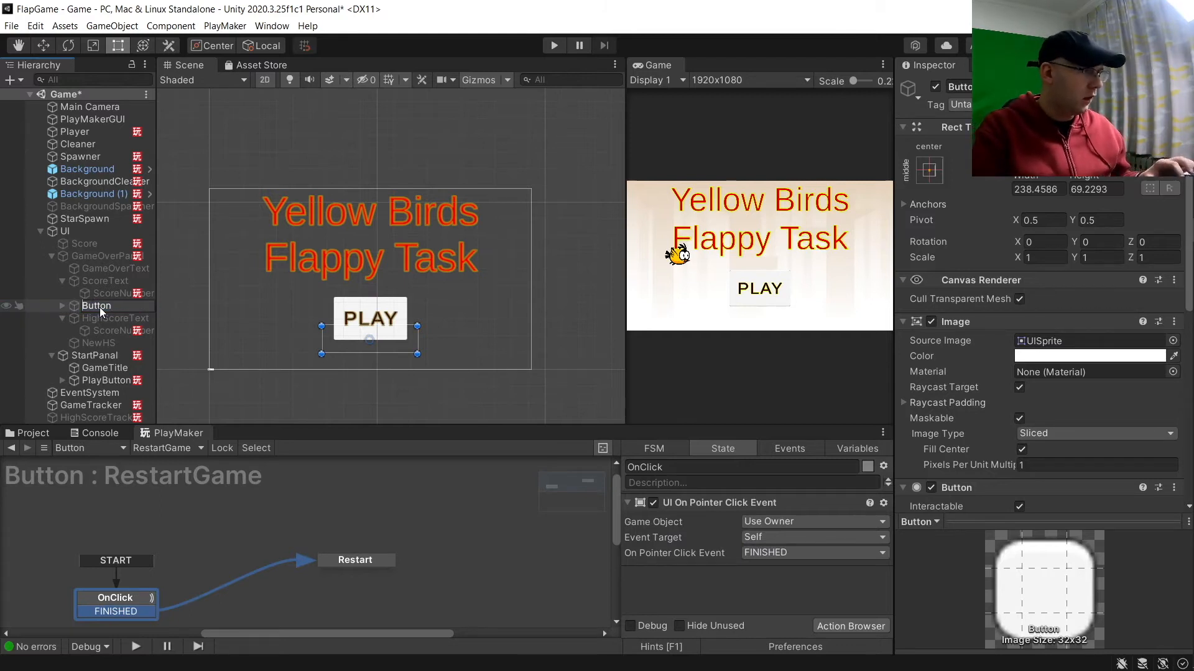
{"action": "type", "text": "Retry"}
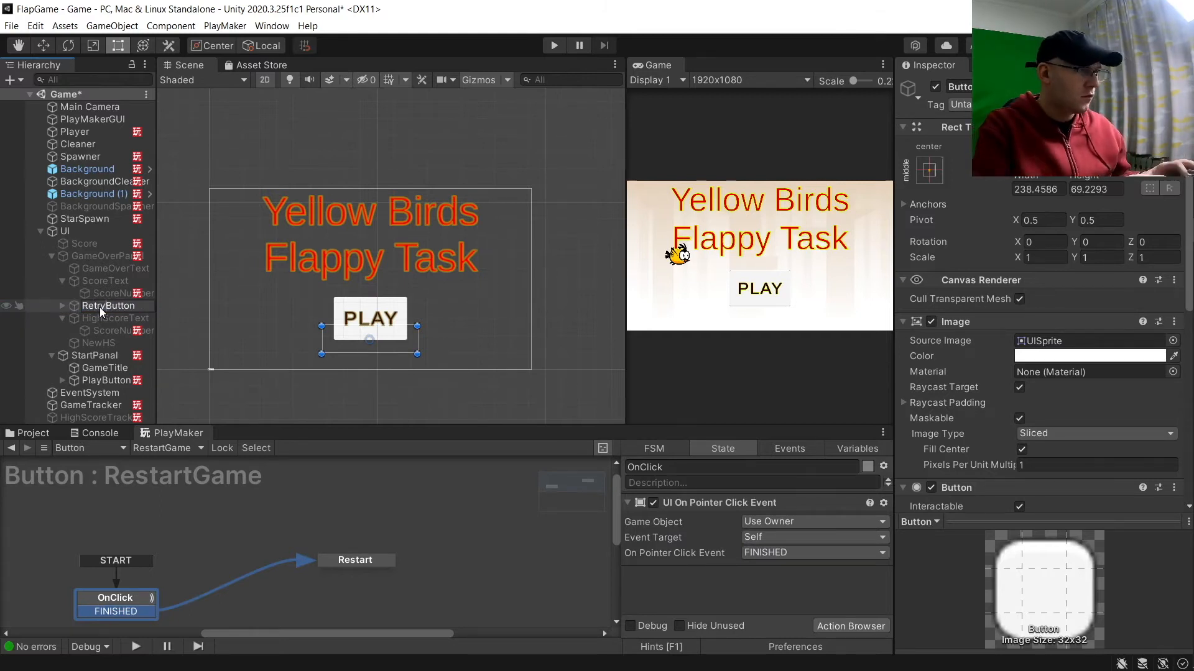
{"action": "key", "text": "Return"}
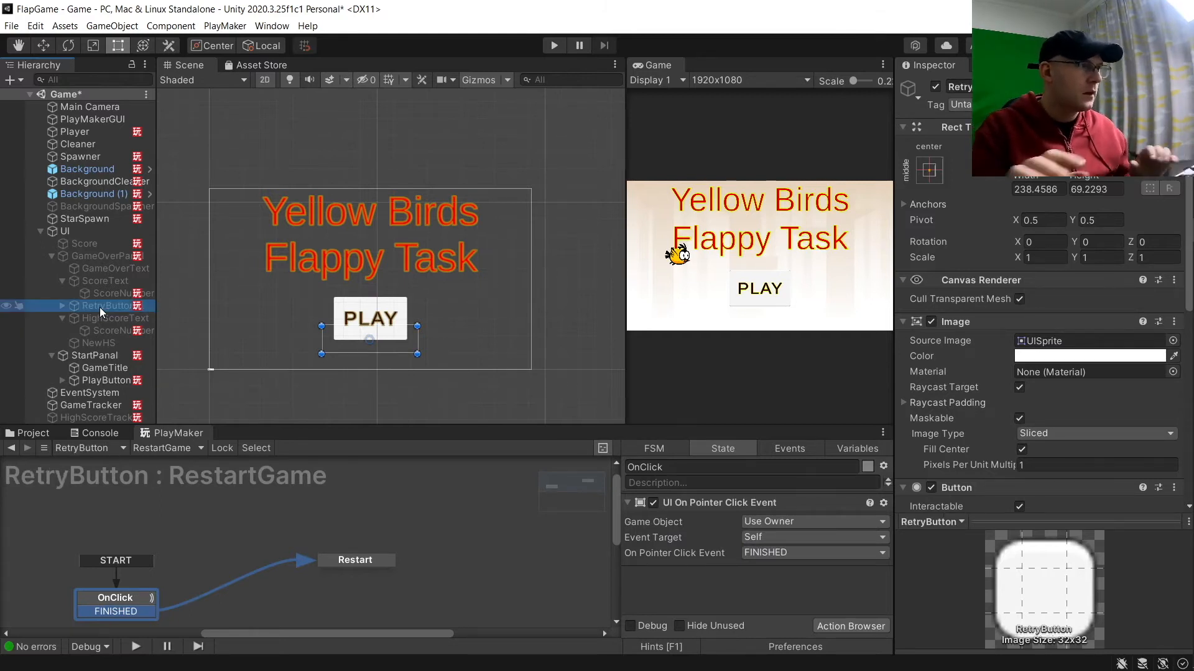
- Insert an Activate Game Object action above Set Float Value in RetryButton's Restart state, targeting HighScoreTracker with Activate off
{"action": "left_click", "coordinate": [373, 561]}
{"action": "left_click", "coordinate": [746, 502]}
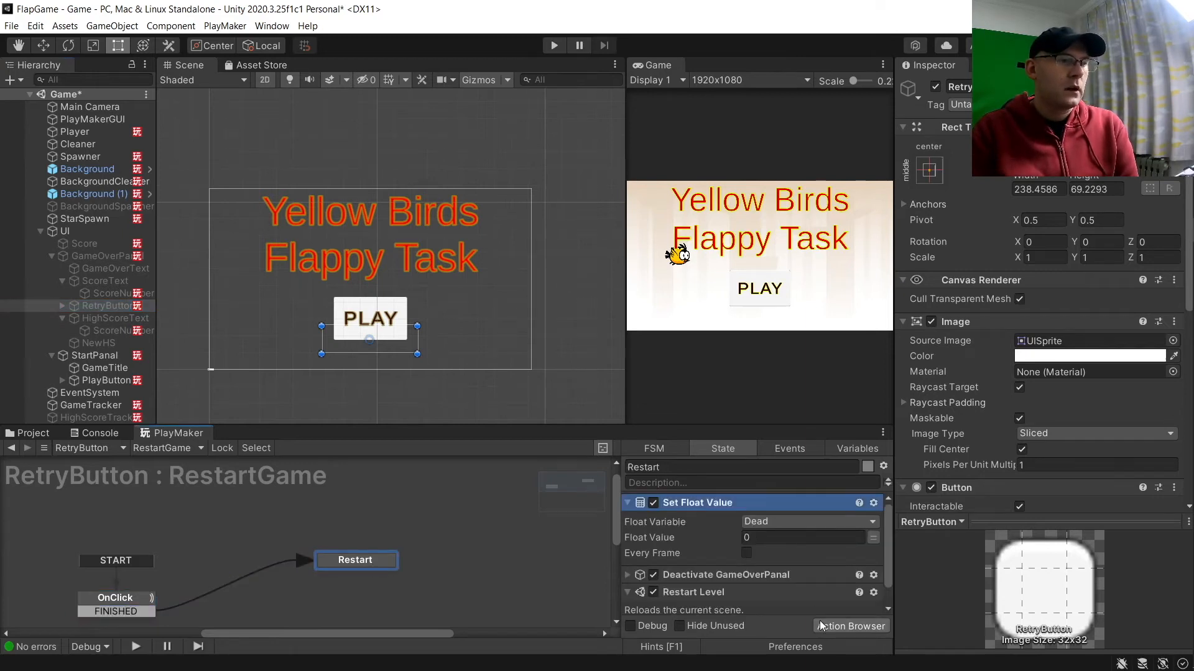
{"action": "left_click", "coordinate": [820, 625]}
{"action": "double_click", "coordinate": [705, 160]}
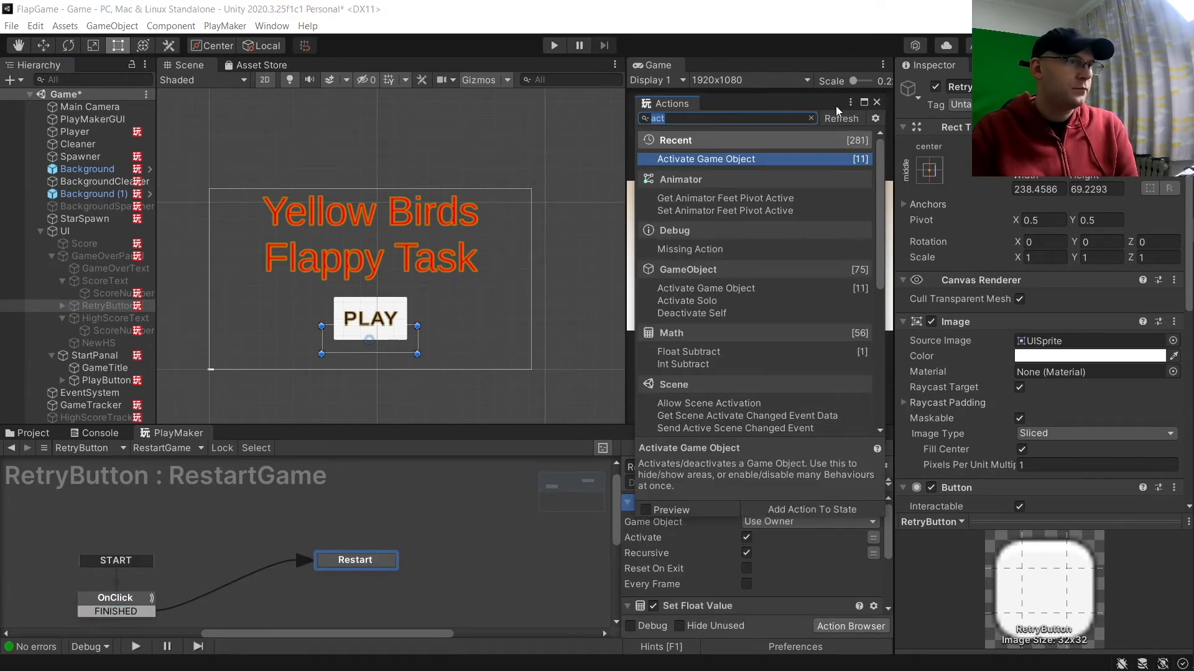
{"action": "left_click", "coordinate": [876, 102]}
{"action": "left_click", "coordinate": [788, 520]}
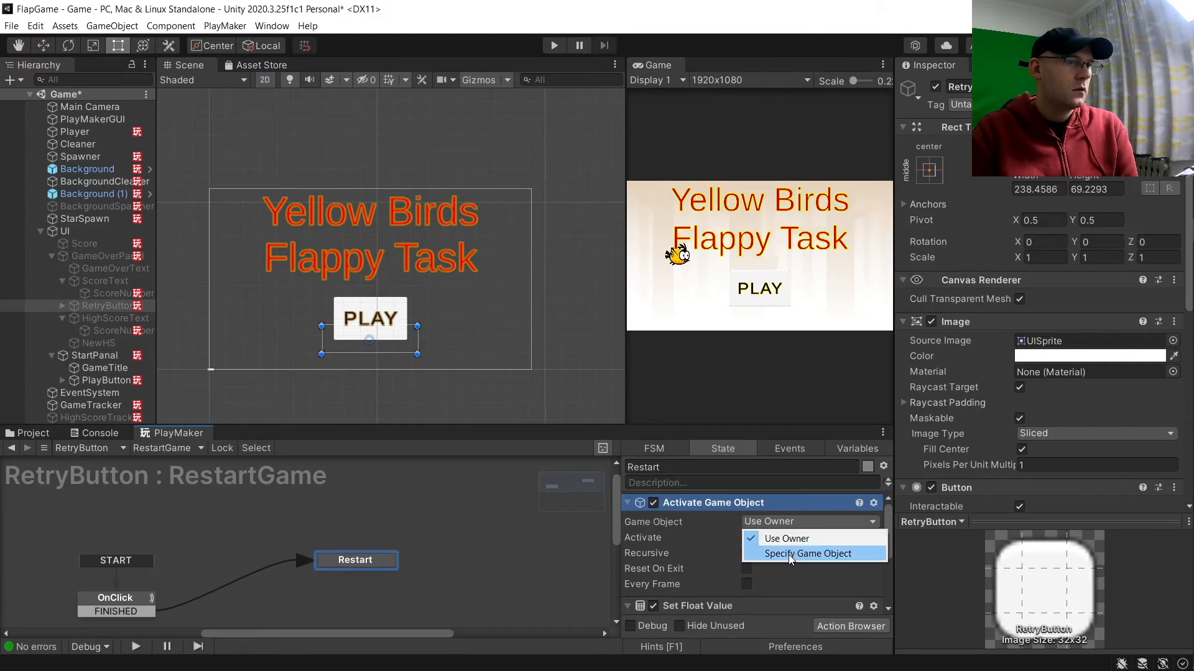
{"action": "left_click", "coordinate": [791, 552]}
{"action": "left_click_drag", "start_coordinate": [94, 418], "coordinate": [784, 537]}
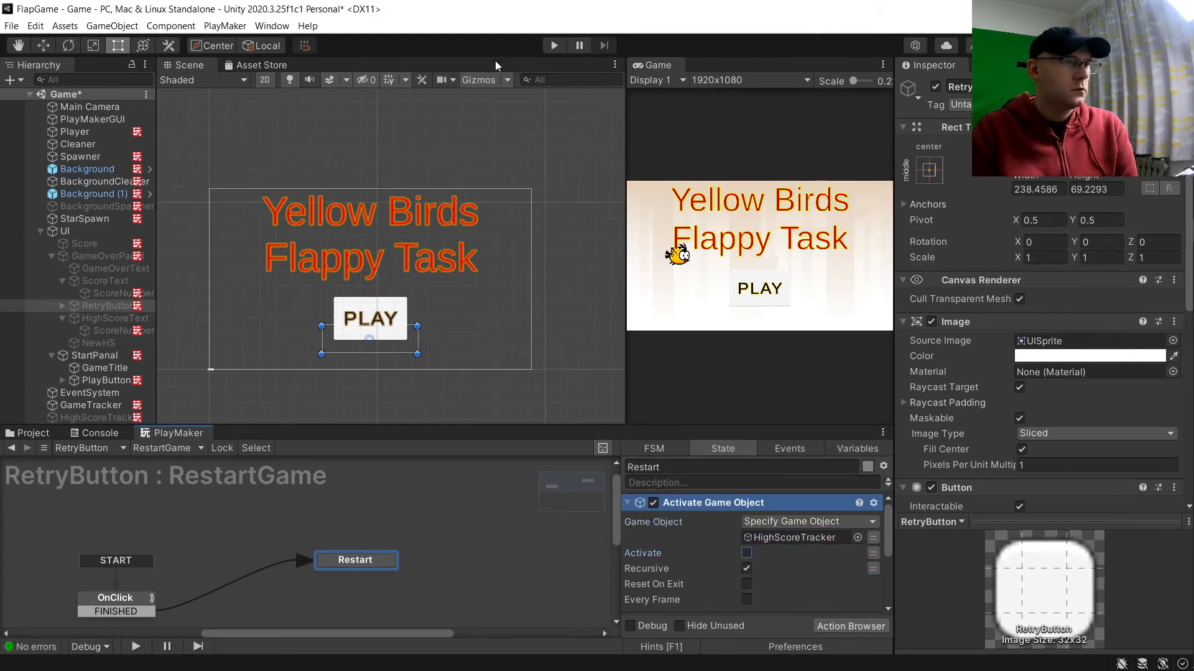
- Run the game and play until game over to test the high score and the NEW! label
{"action": "left_click", "coordinate": [554, 46]}
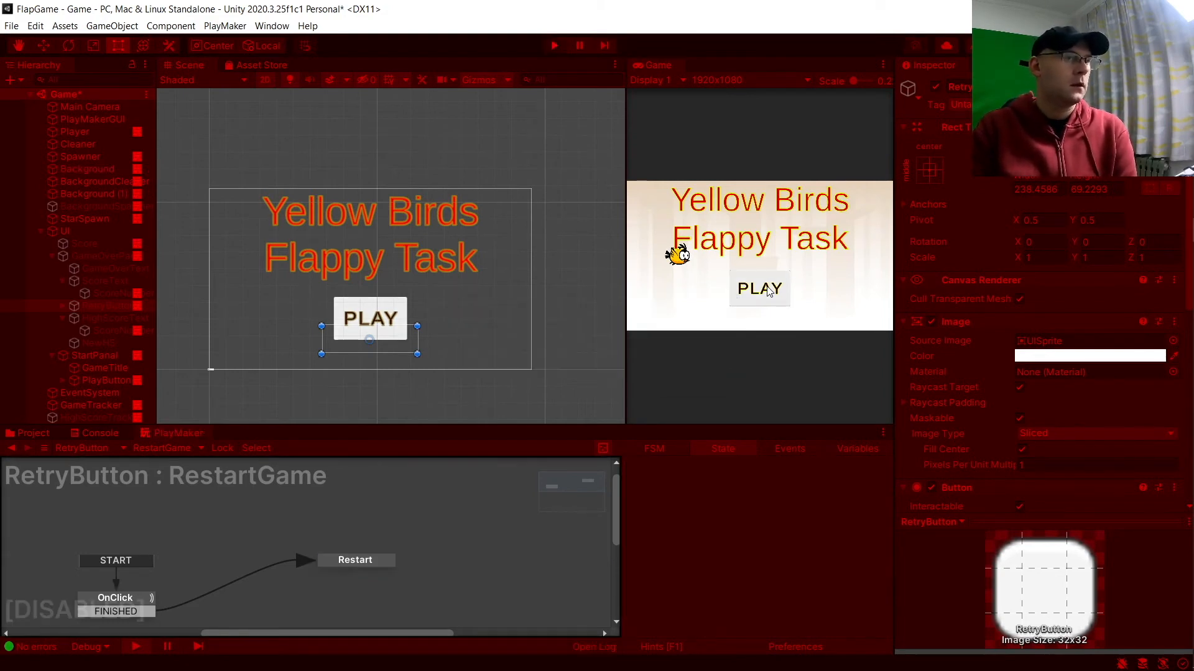
{"action": "left_click", "coordinate": [769, 290]}
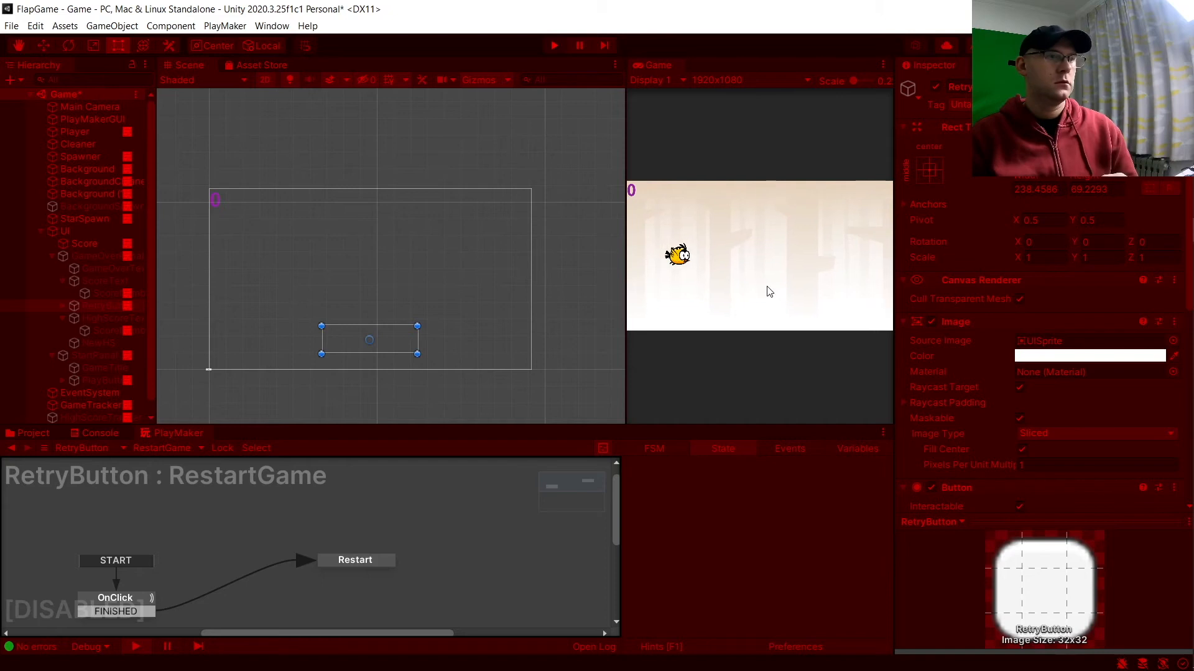
{"action": "left_click", "coordinate": [769, 291]}
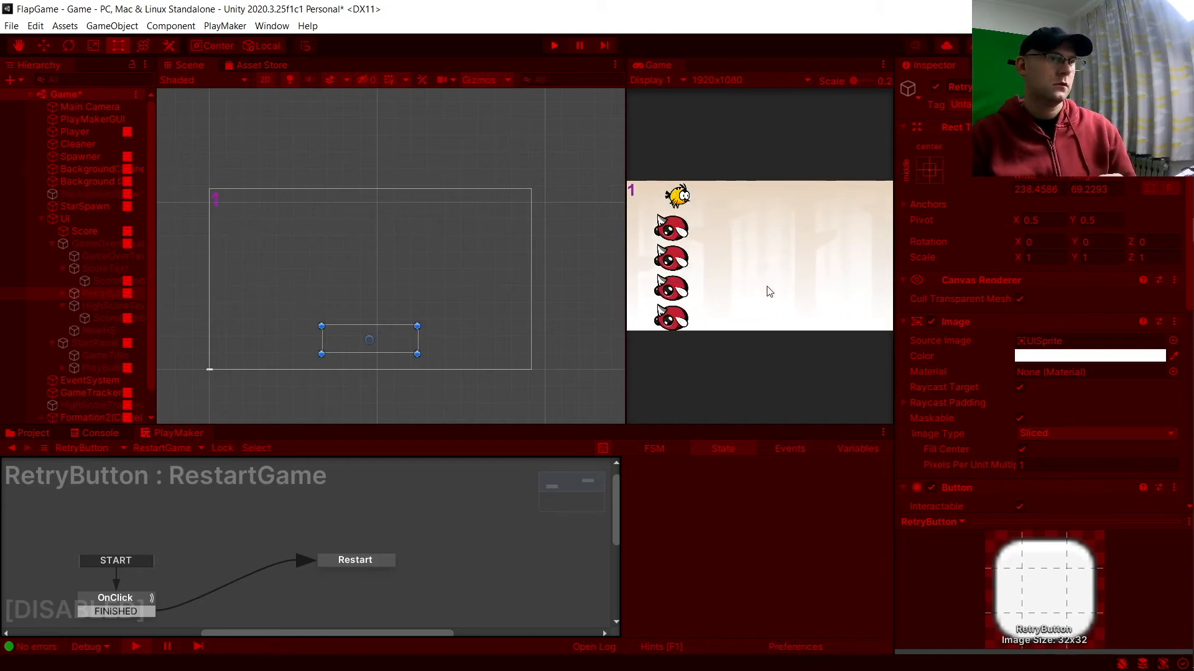
{"action": "left_click", "coordinate": [769, 291]}
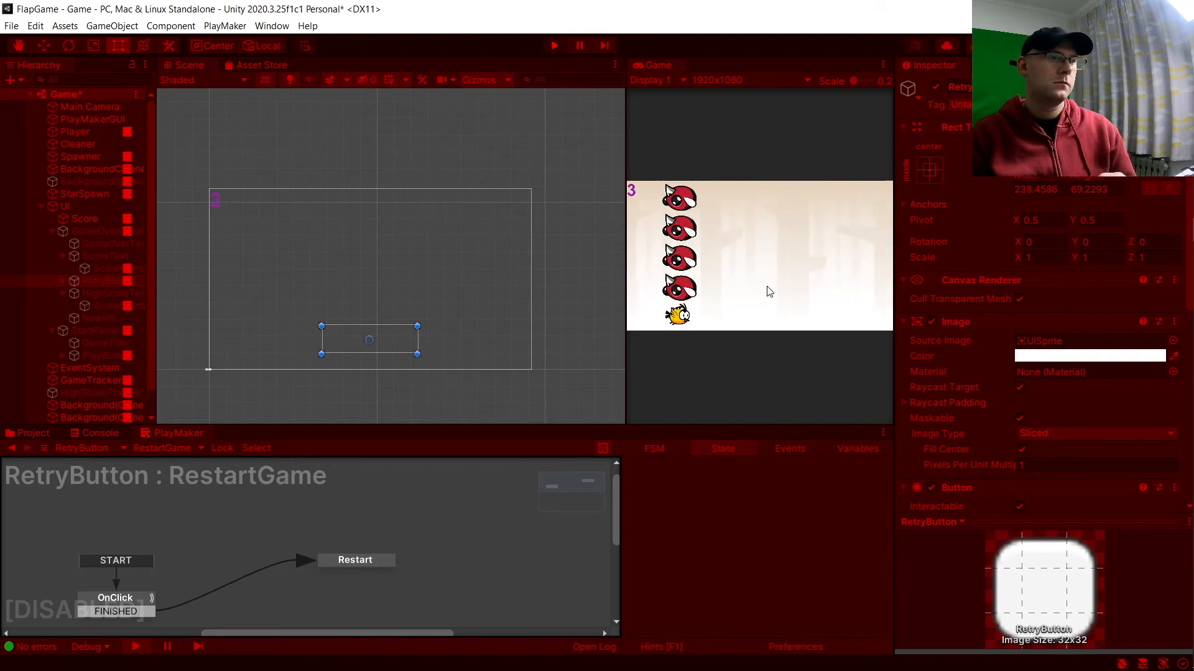
{"action": "left_click", "coordinate": [769, 291]}
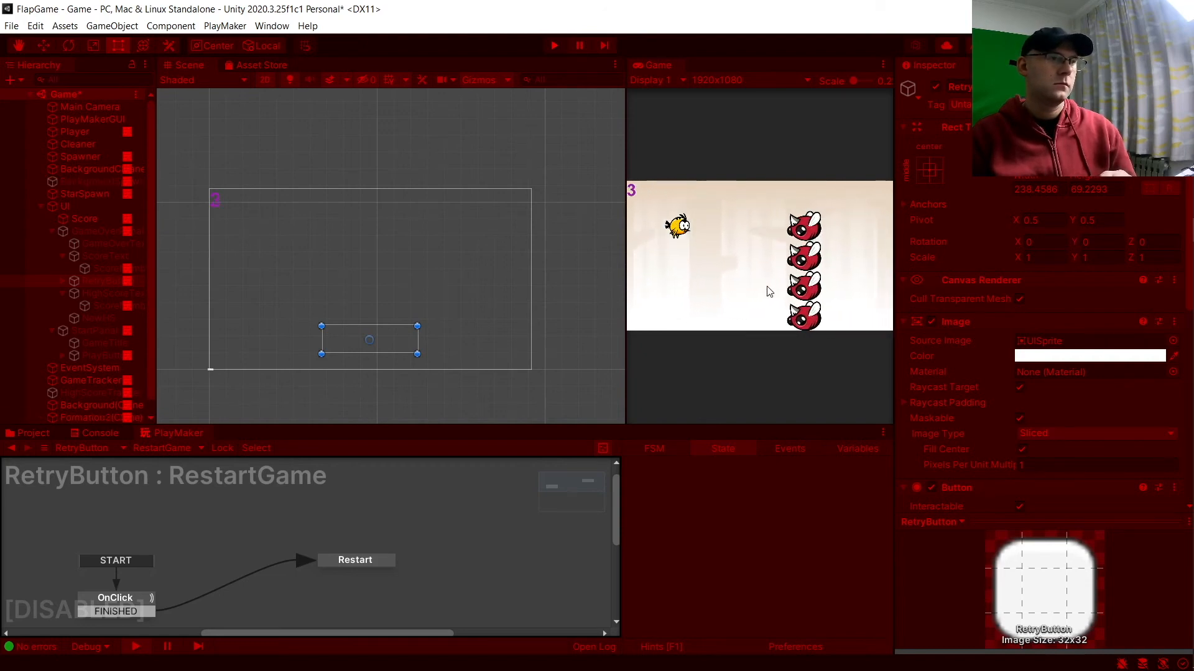
{"action": "left_click", "coordinate": [769, 292]}
{"action": "left_click", "coordinate": [769, 292]}
{"action": "left_click", "coordinate": [769, 291]}
{"action": "left_click", "coordinate": [769, 292]}
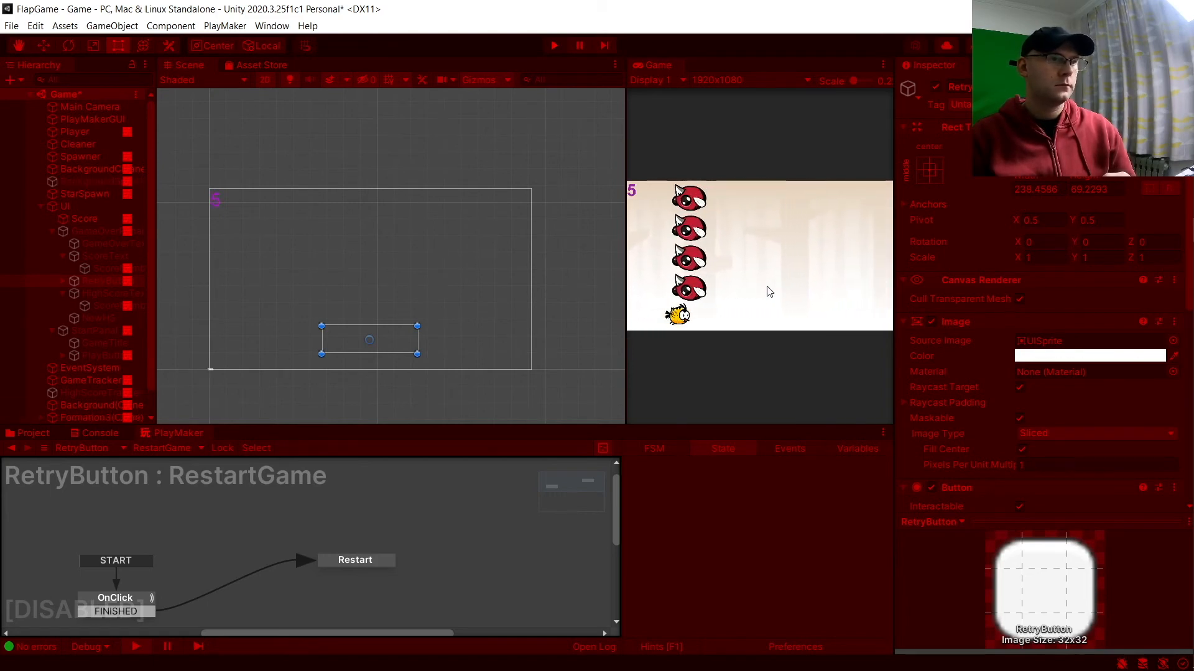
{"action": "left_click", "coordinate": [769, 291]}
{"action": "left_click", "coordinate": [769, 291]}
{"action": "left_click", "coordinate": [769, 292]}
{"action": "left_click", "coordinate": [769, 292]}
{"action": "left_click", "coordinate": [769, 292]}
{"action": "left_click", "coordinate": [770, 292]}
{"action": "left_click", "coordinate": [770, 293]}
{"action": "left_click", "coordinate": [770, 292]}
{"action": "left_click", "coordinate": [769, 291]}
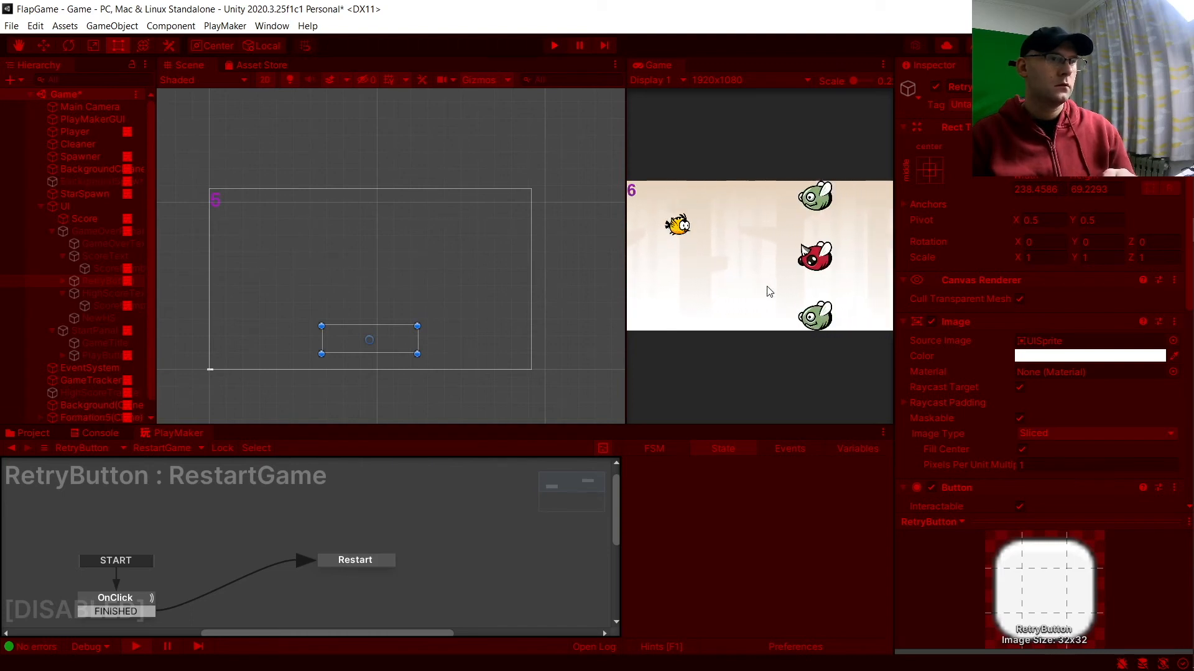
{"action": "left_click", "coordinate": [769, 291]}
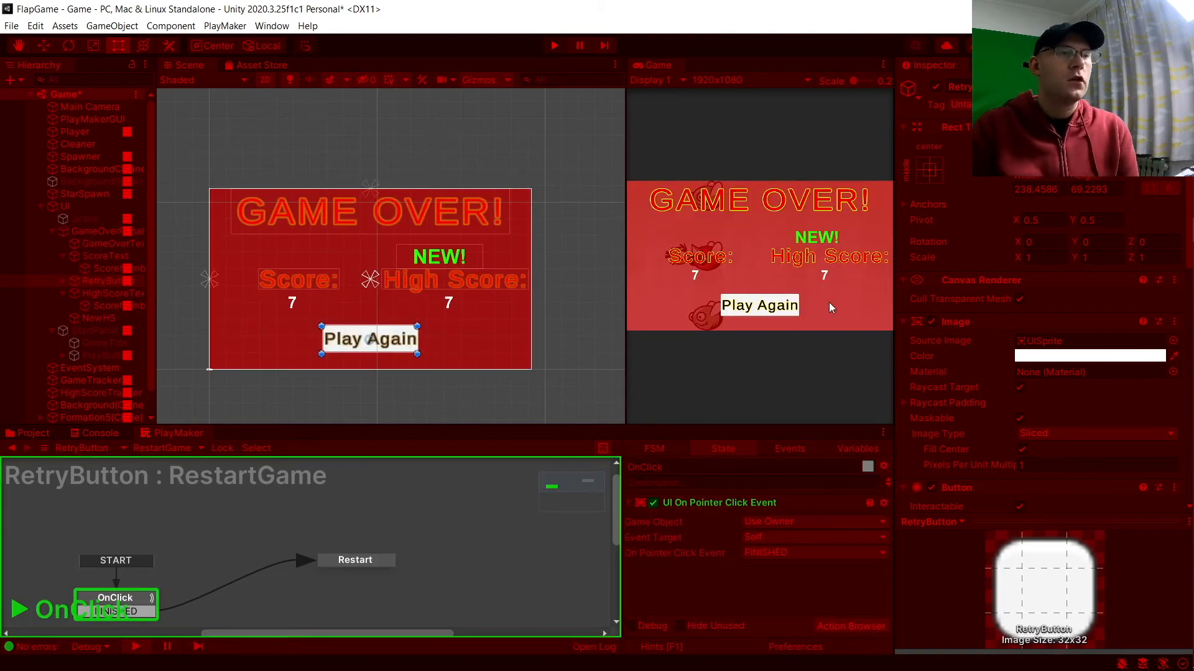
- Restart the game with Play Again, play until game over to check the kept high score, and stop the game
{"action": "left_click", "coordinate": [763, 309]}
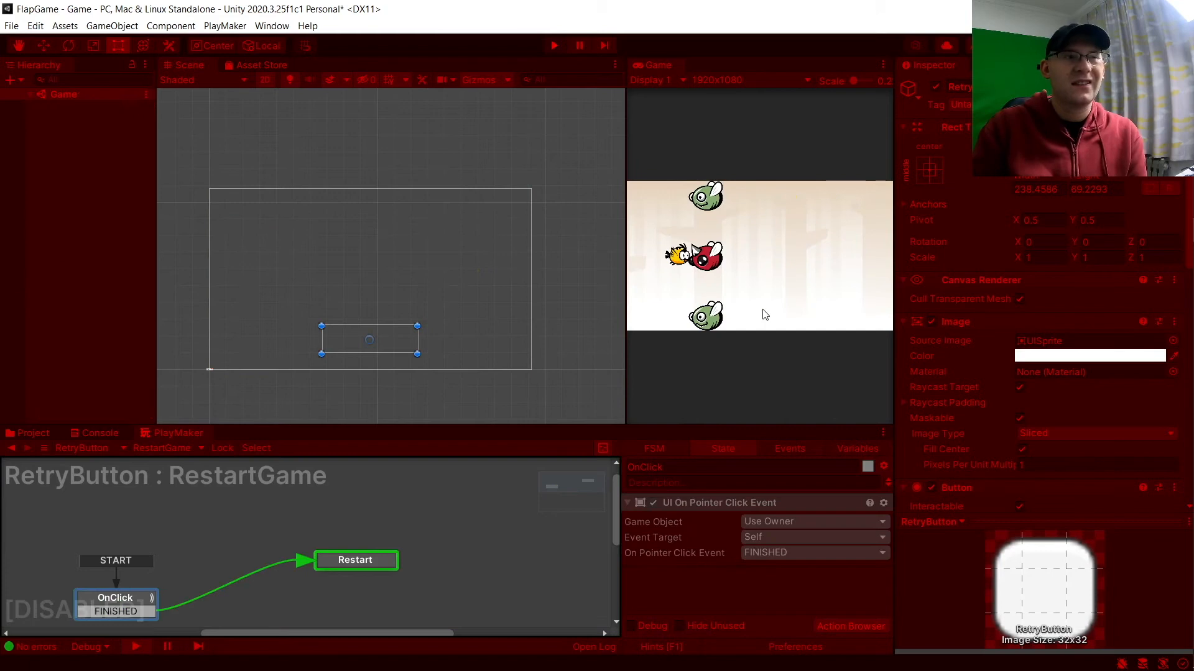
{"action": "left_click", "coordinate": [760, 299]}
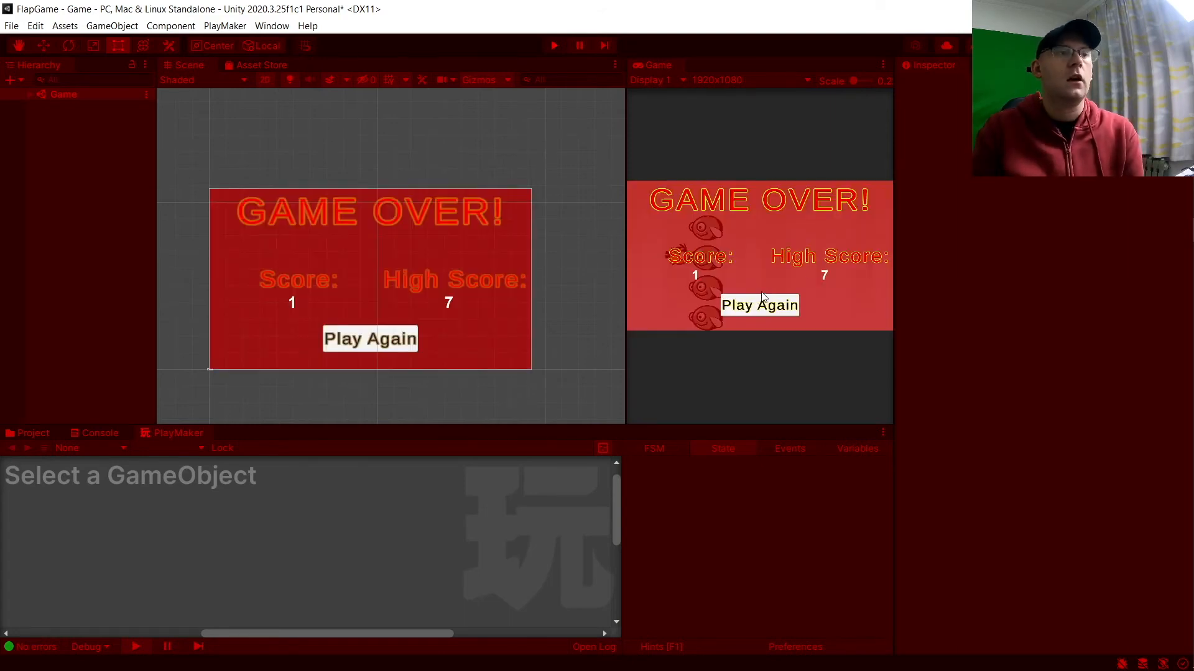
{"action": "left_click", "coordinate": [555, 45]}
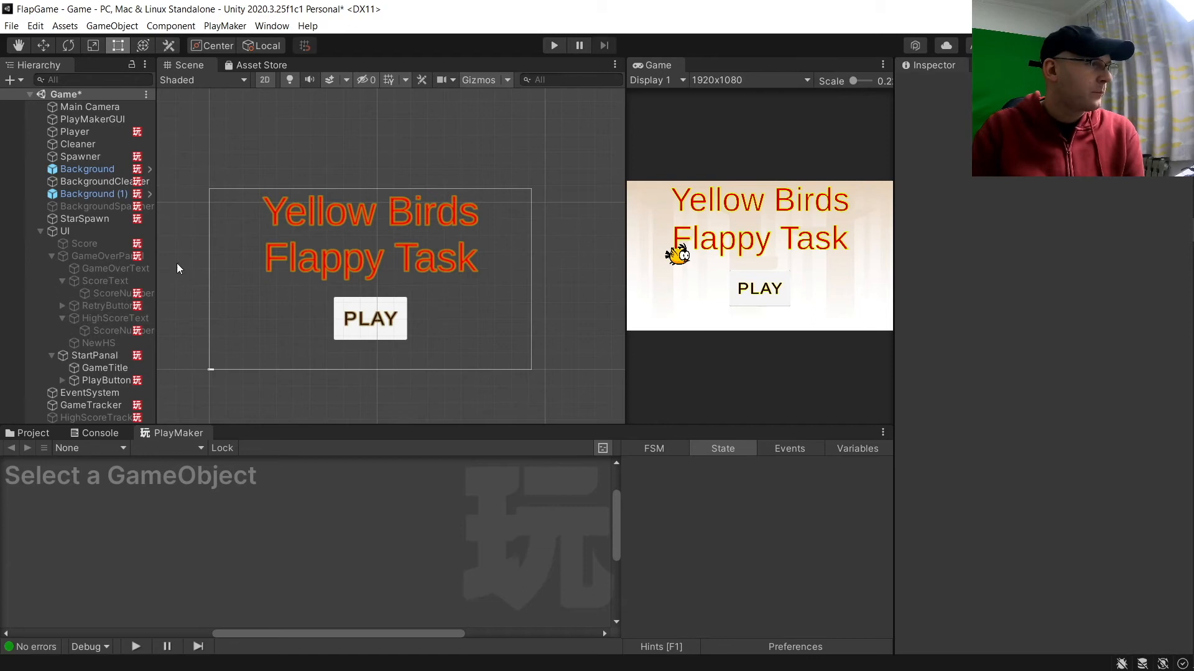
- Deactivate the StartPanal object and activate GameOverPanal in the UI
{"action": "left_click", "coordinate": [87, 357]}
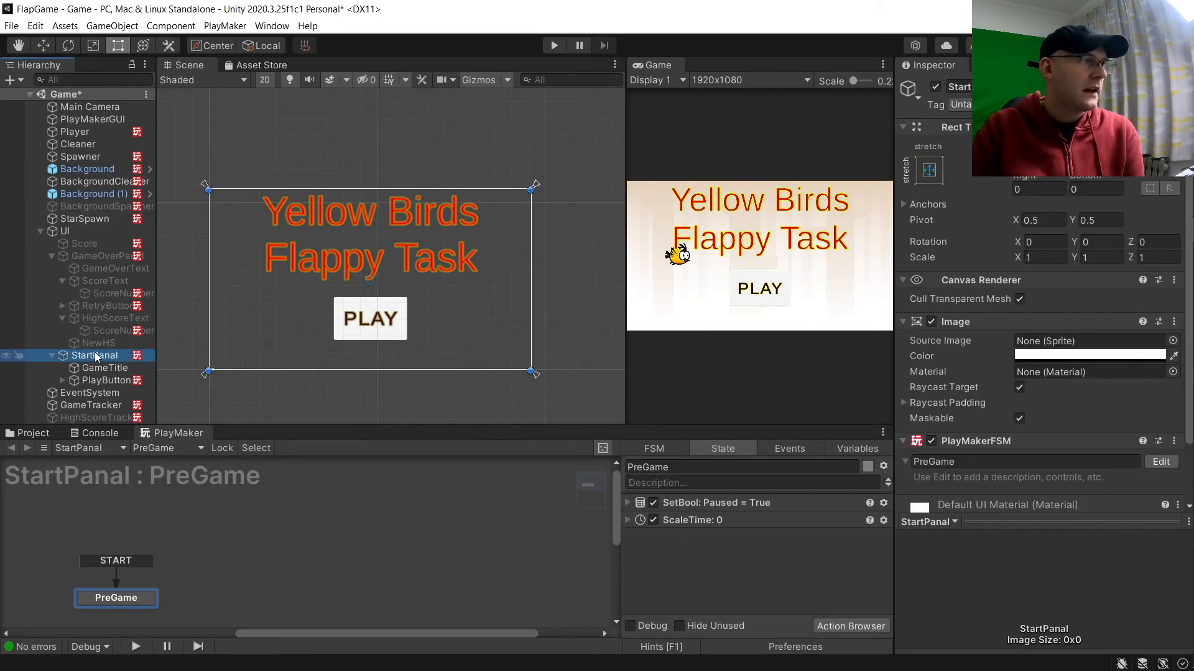
{"action": "left_click", "coordinate": [935, 87]}
{"action": "left_click", "coordinate": [97, 271]}
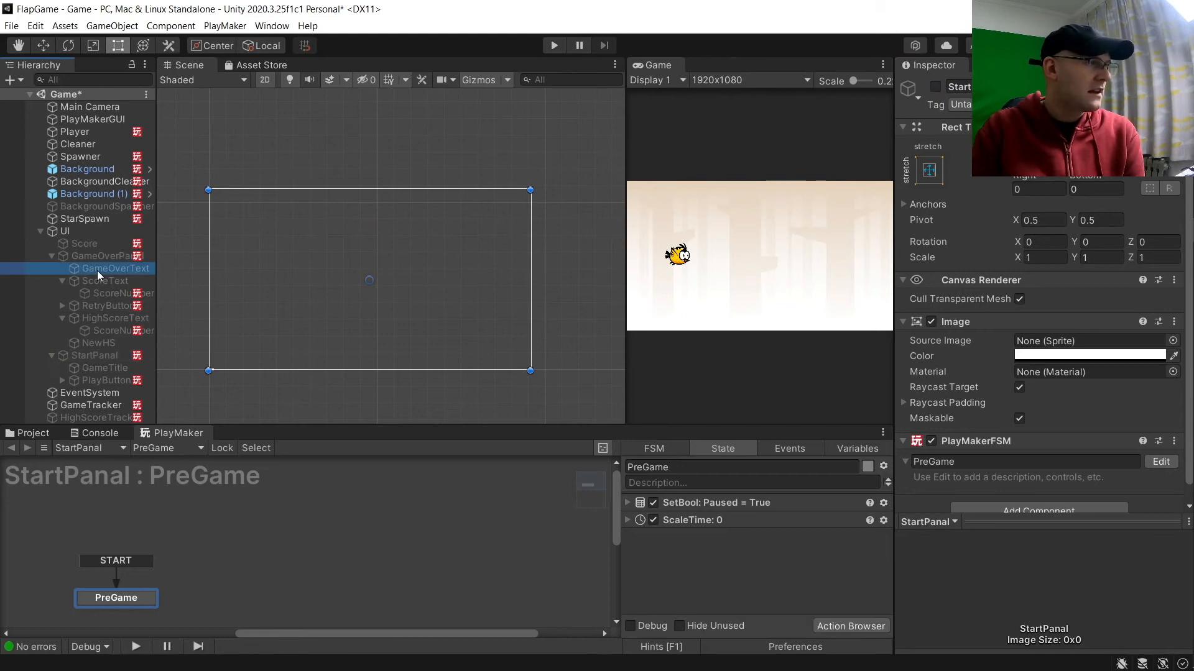
{"action": "left_click", "coordinate": [102, 256]}
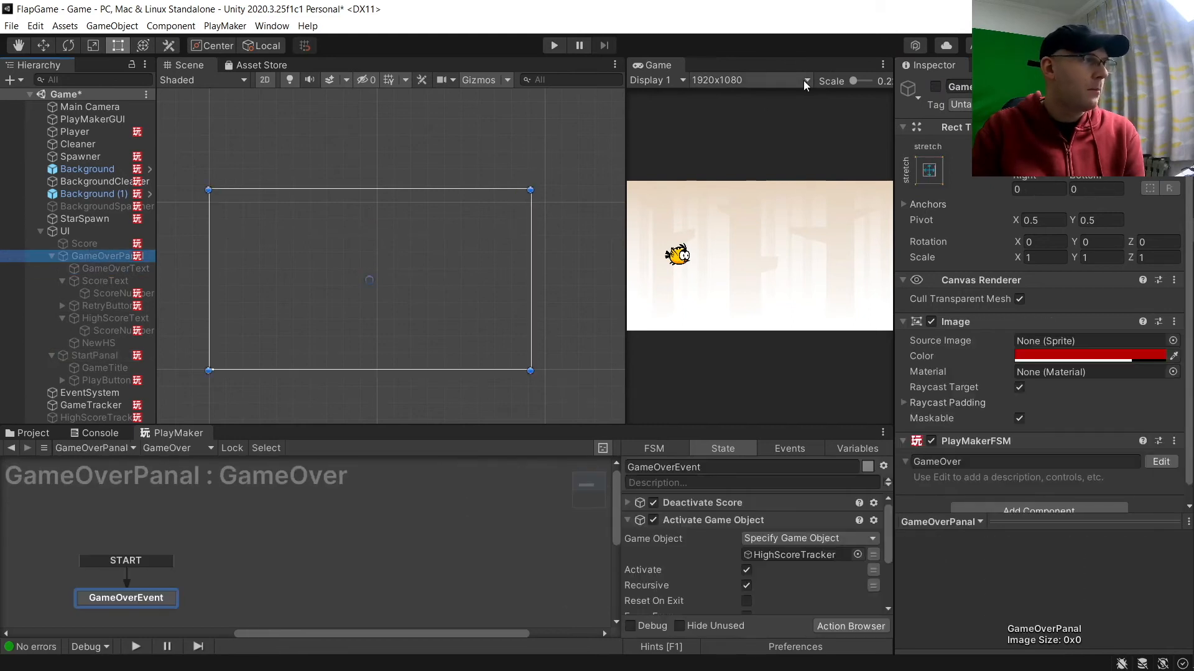
{"action": "left_click", "coordinate": [933, 86]}
- Add a PlayerPrefs Save Variable action to the Restart state of RetryButton's RestartGame FSM
{"action": "left_click", "coordinate": [352, 342]}
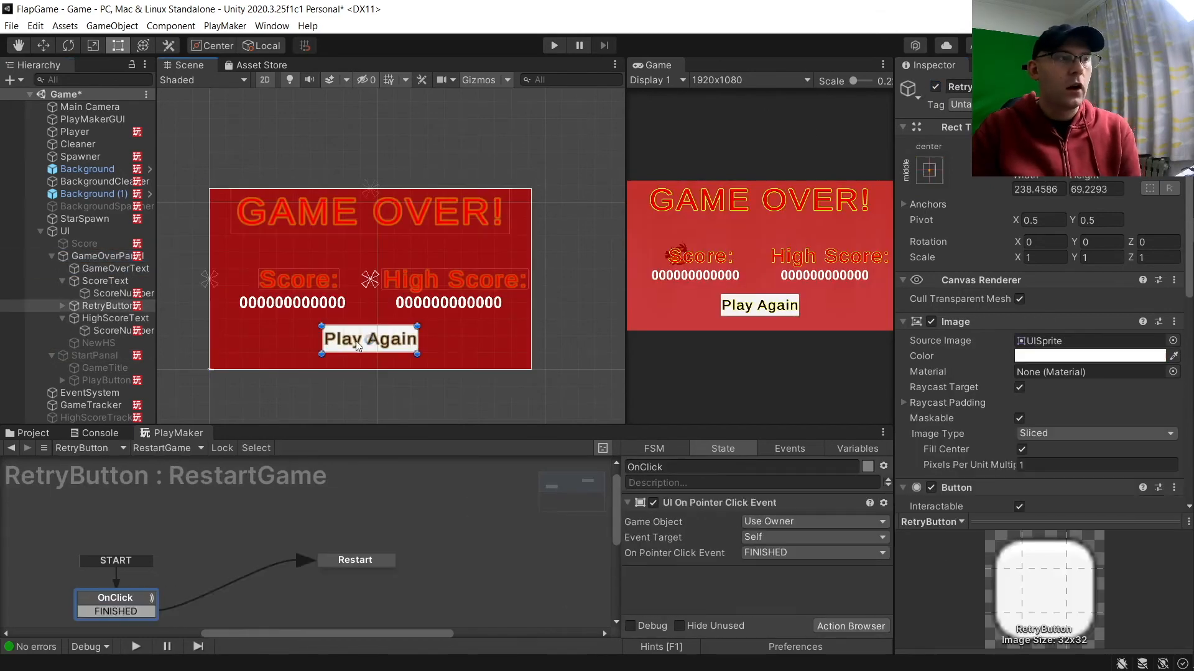
{"action": "left_click", "coordinate": [355, 563]}
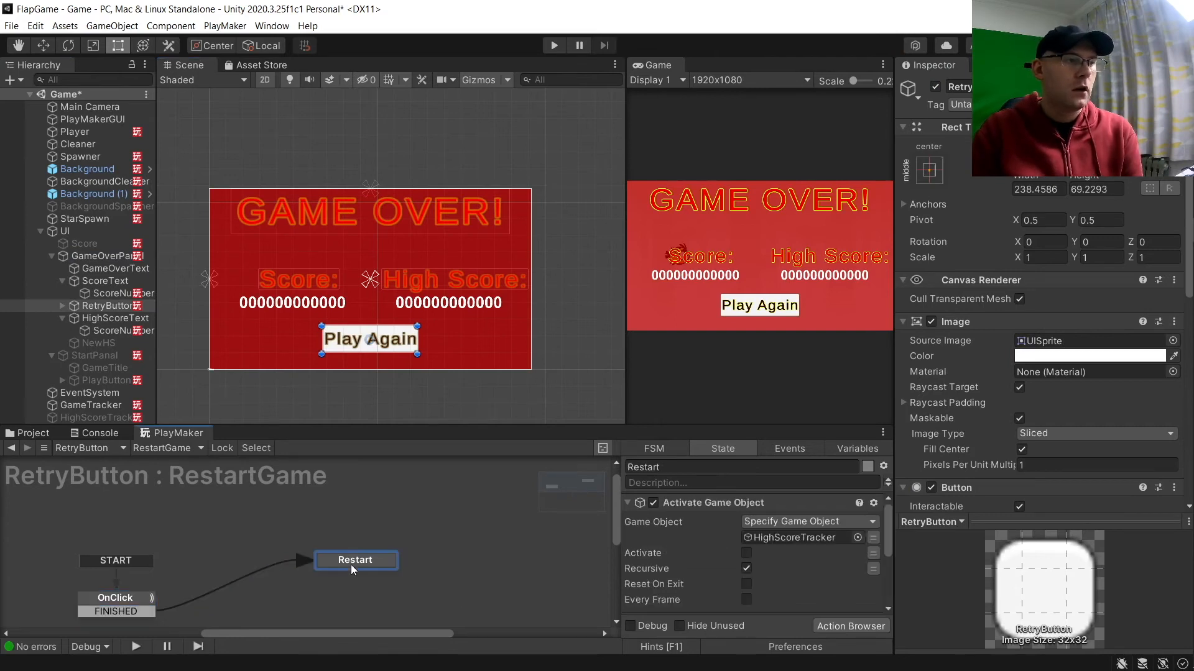
{"action": "left_click", "coordinate": [849, 626]}
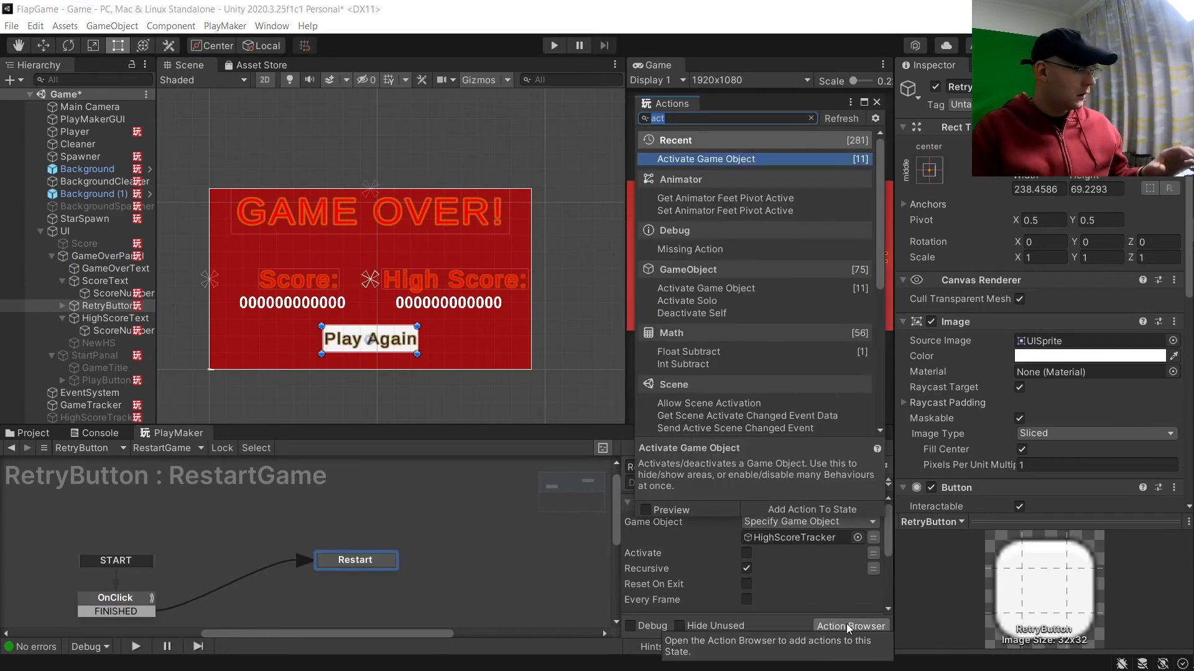
{"action": "type", "text": "player"}
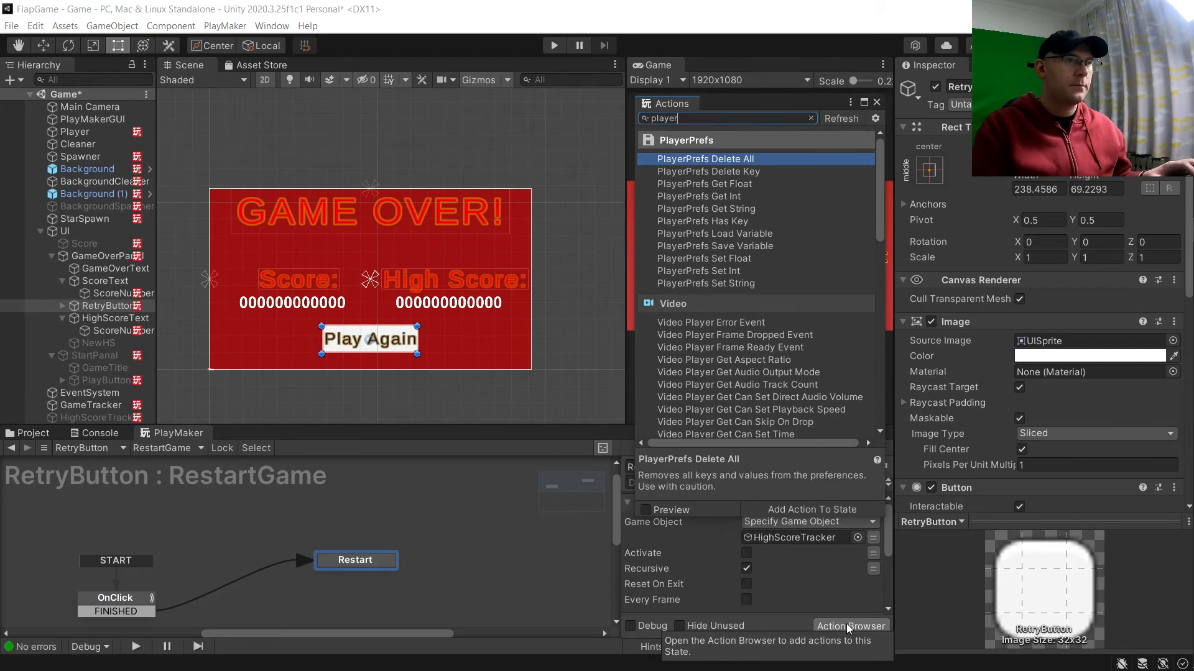
{"action": "key", "text": "Down"}
{"action": "key", "text": "Down"}
{"action": "key", "text": "Down"}
{"action": "key", "text": "Down"}
{"action": "key", "text": "Down"}
{"action": "key", "text": "Down"}
{"action": "key", "text": "Down"}
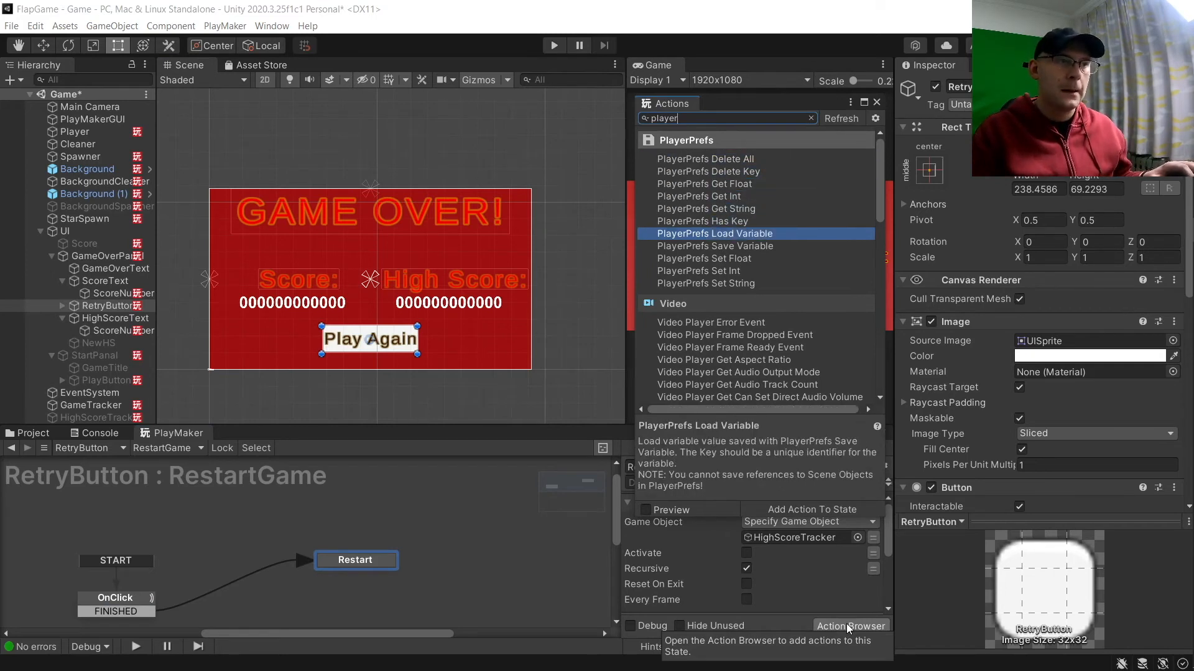
{"action": "key", "text": "Return"}
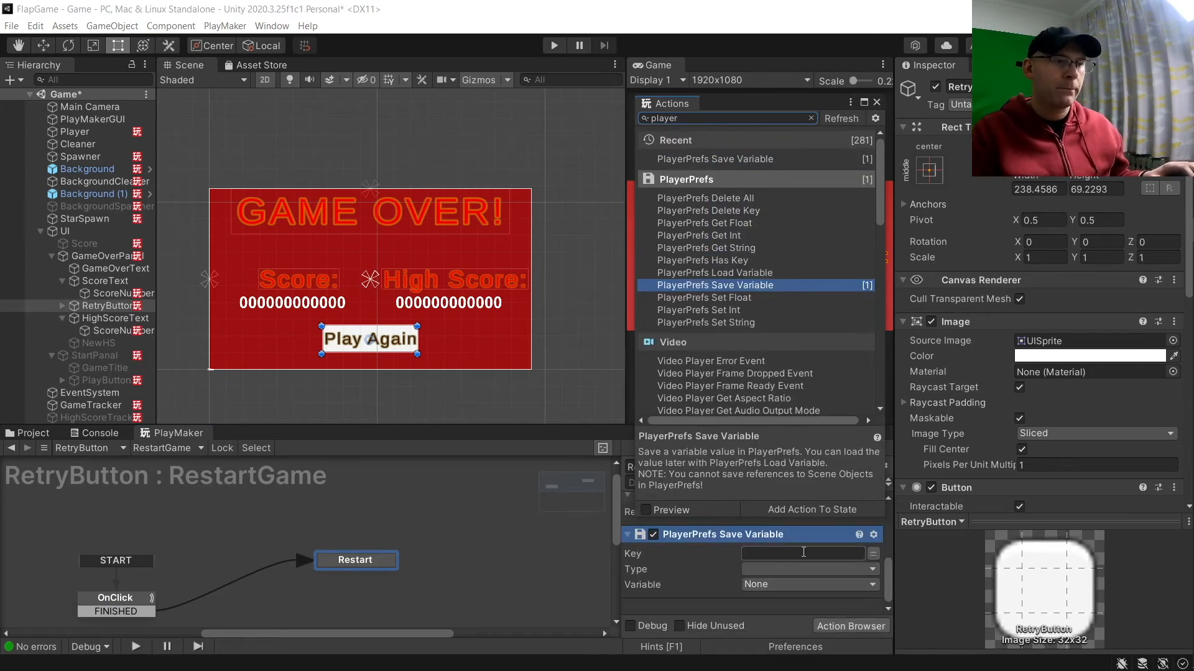
- Configure PlayerPrefs Save Variable with key 123456789, type Float and the global variable HighScore
{"action": "left_click", "coordinate": [803, 552]}
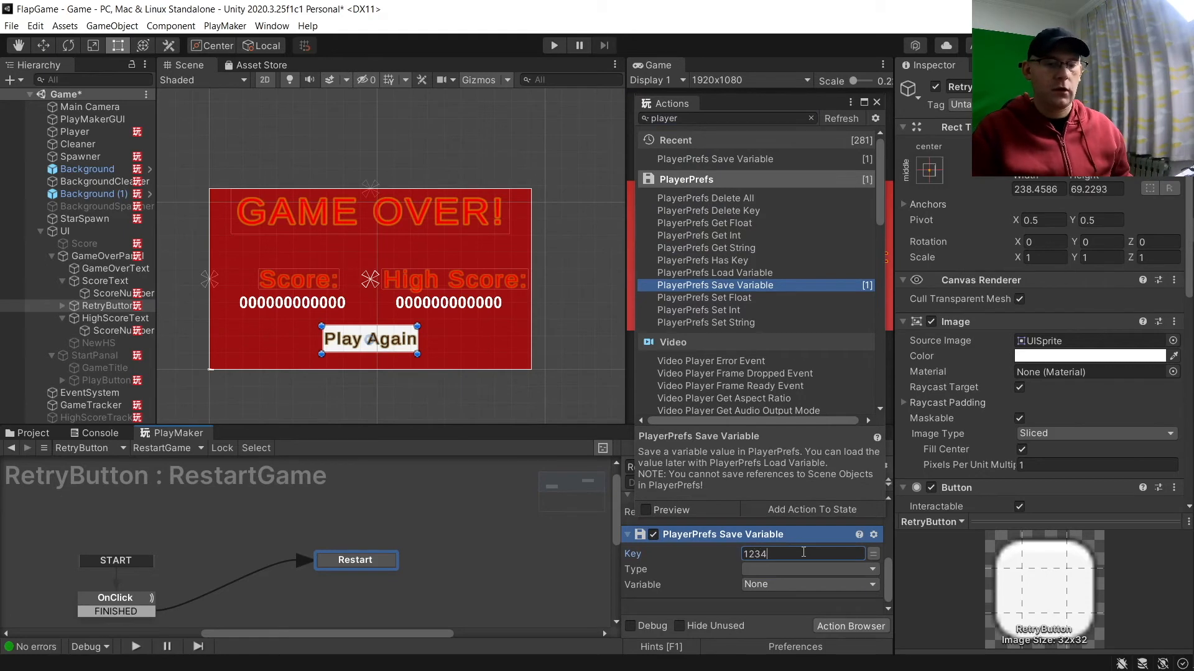
{"action": "scroll", "coordinate": [803, 551], "scroll_direction": "up", "scroll_amount": 2}
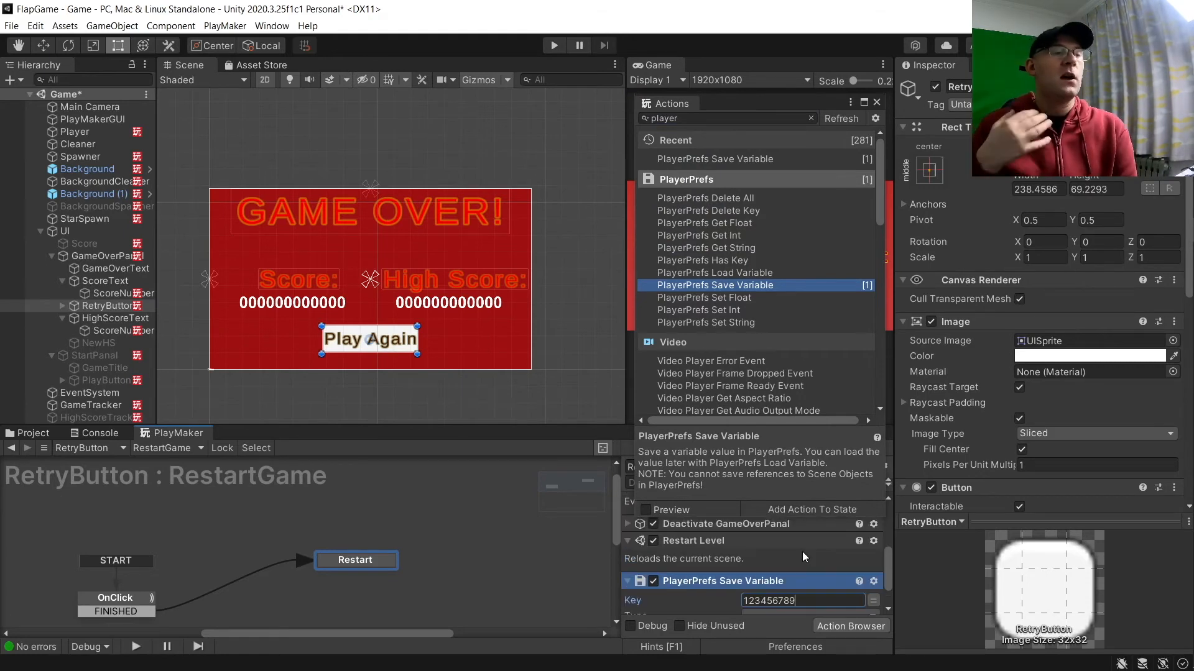
{"action": "scroll", "coordinate": [817, 559], "scroll_direction": "down", "scroll_amount": 2}
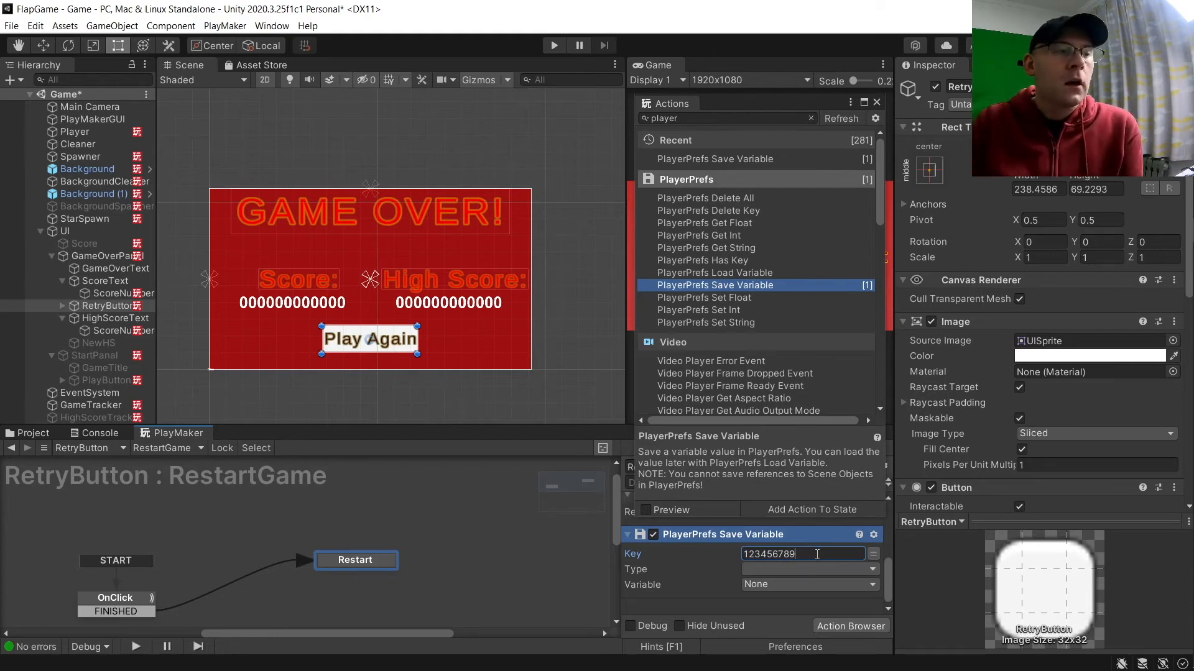
{"action": "left_click_drag", "start_coordinate": [817, 553], "coordinate": [749, 557]}
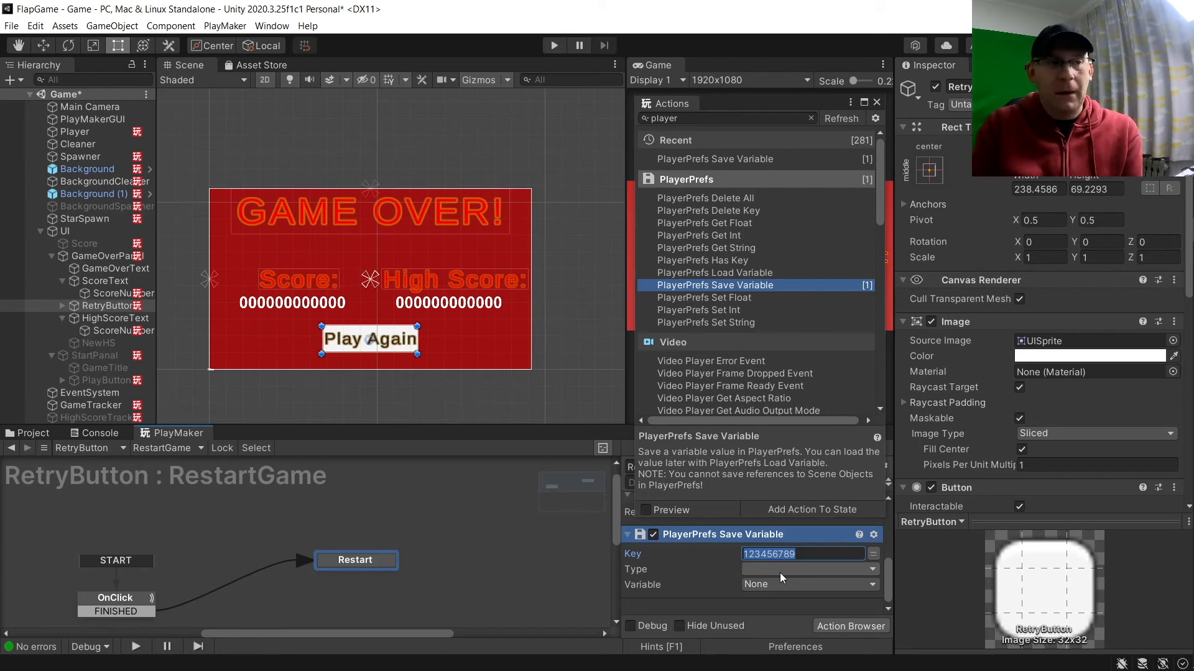
{"action": "left_click", "coordinate": [796, 570]}
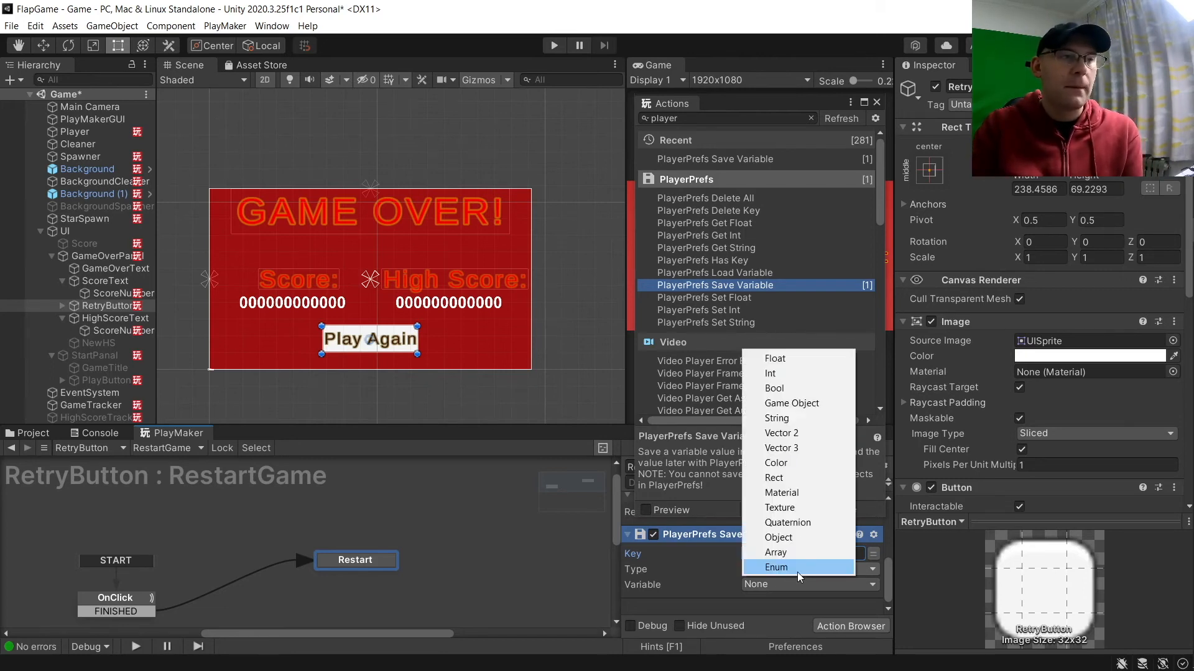
{"action": "left_click", "coordinate": [779, 361]}
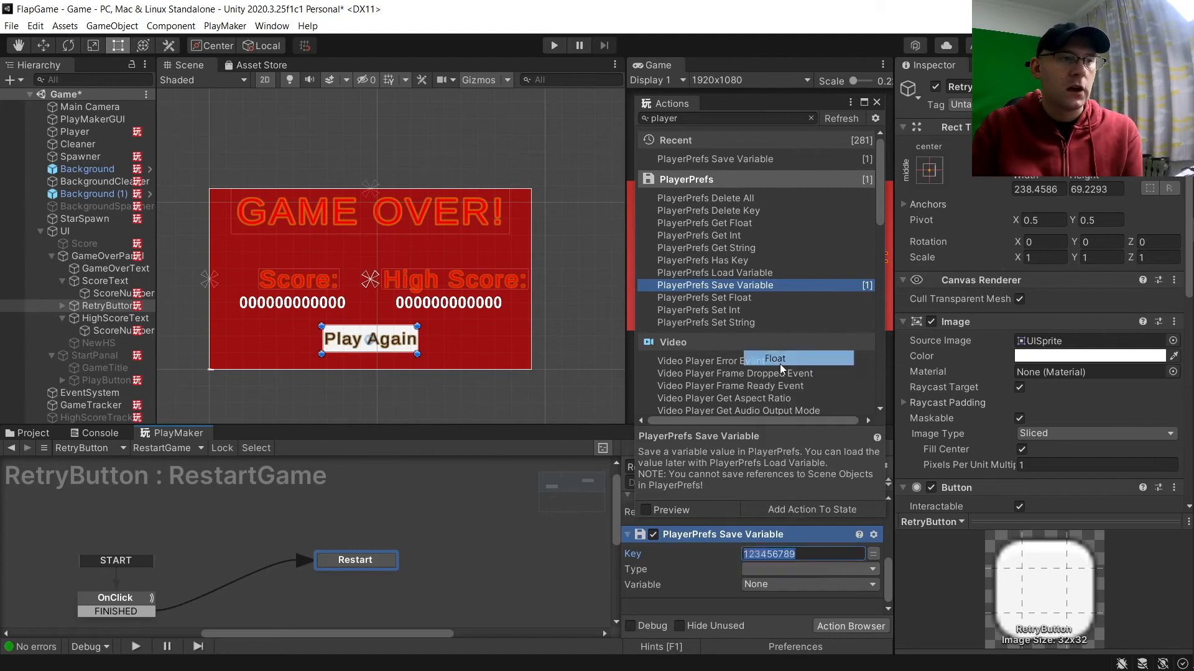
{"action": "left_click", "coordinate": [802, 587]}
{"action": "mouse_move", "coordinate": [837, 617]}
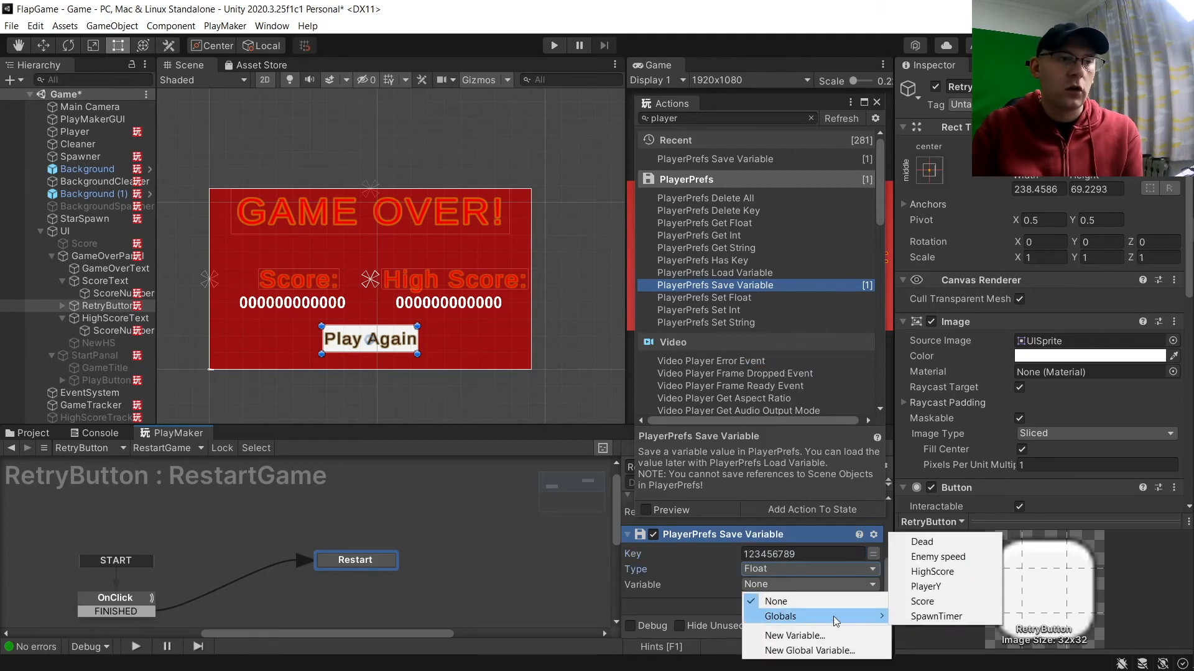
{"action": "left_click", "coordinate": [926, 573]}
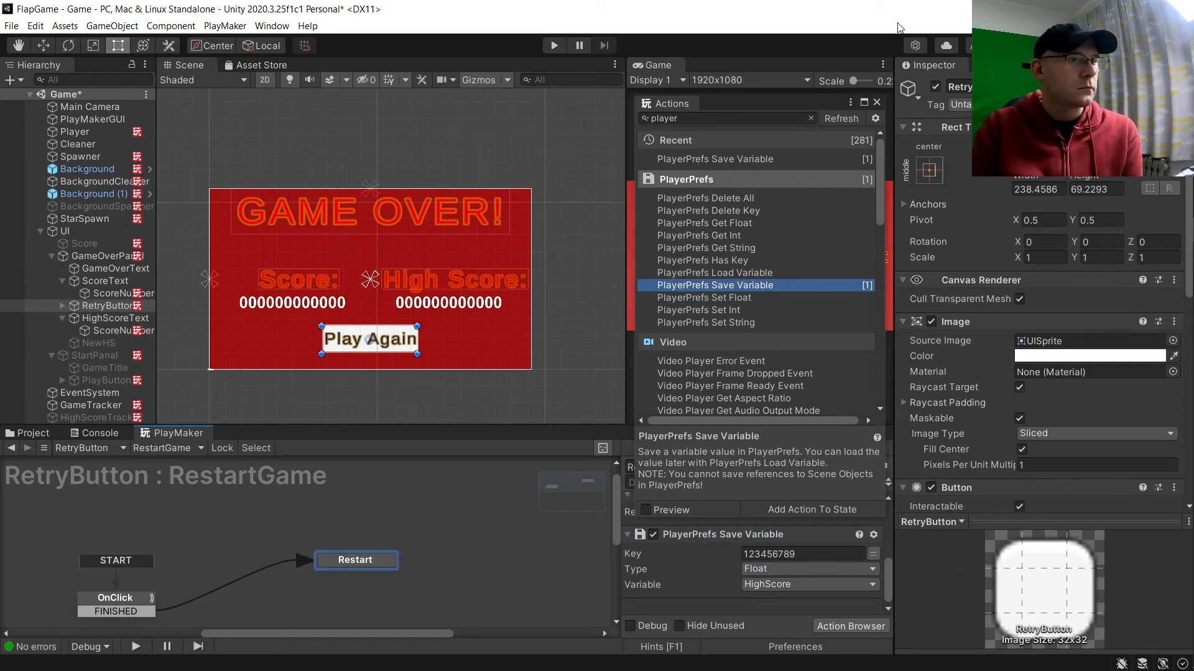
- Move the PlayerPrefs Save Variable action above Restart Level in the Restart state and save the scene
{"action": "left_click", "coordinate": [876, 102]}
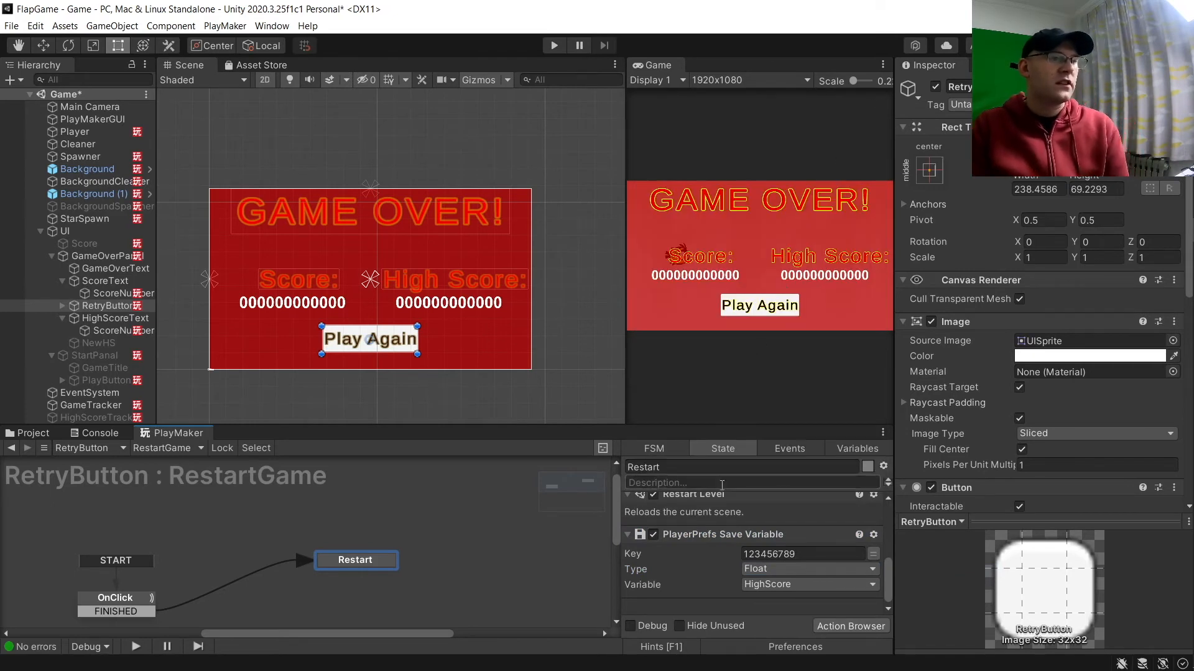
{"action": "mouse_move", "coordinate": [702, 536]}
{"action": "left_mouse_down"}
{"action": "mouse_move", "coordinate": [699, 495]}
{"action": "mouse_move", "coordinate": [706, 537]}
{"action": "left_mouse_up"}
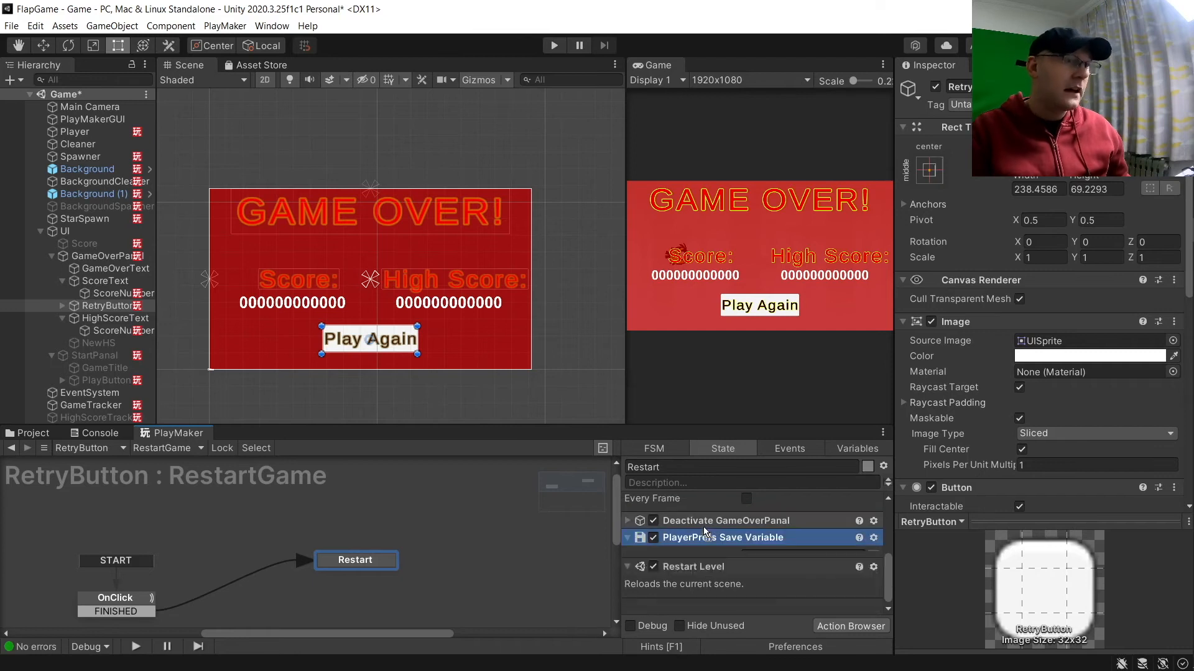
{"action": "key", "text": "ctrl+s"}
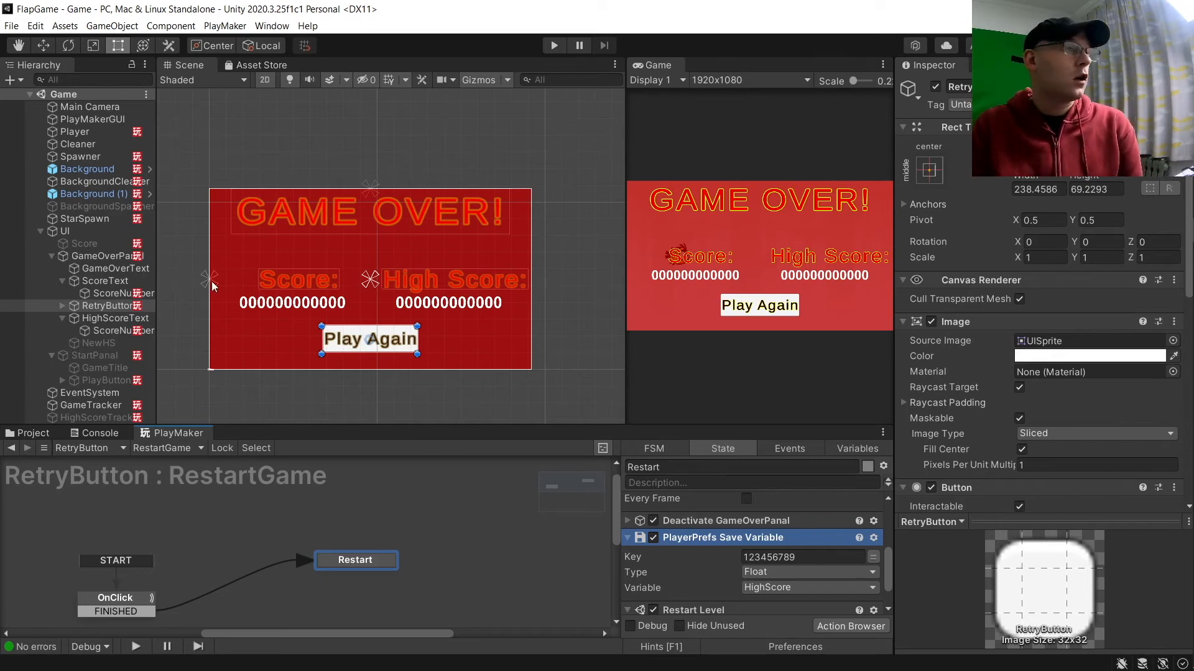
- Deactivate GameOverPanal and activate StartPanal again
{"action": "left_click", "coordinate": [93, 256]}
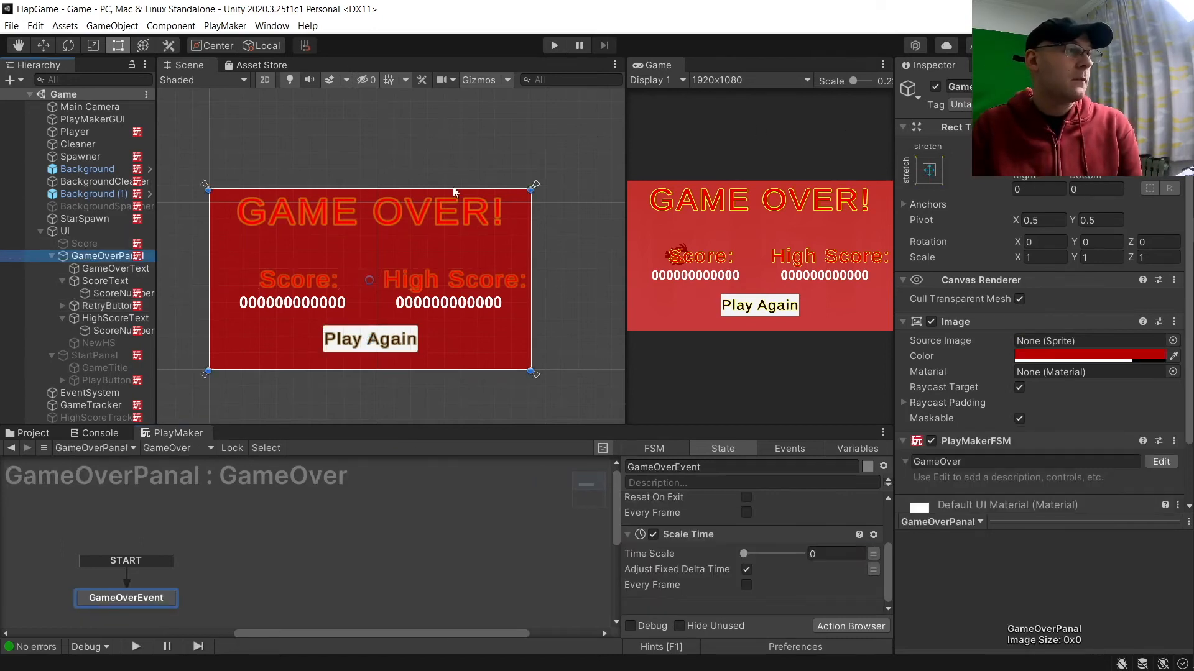
{"action": "left_click", "coordinate": [935, 89]}
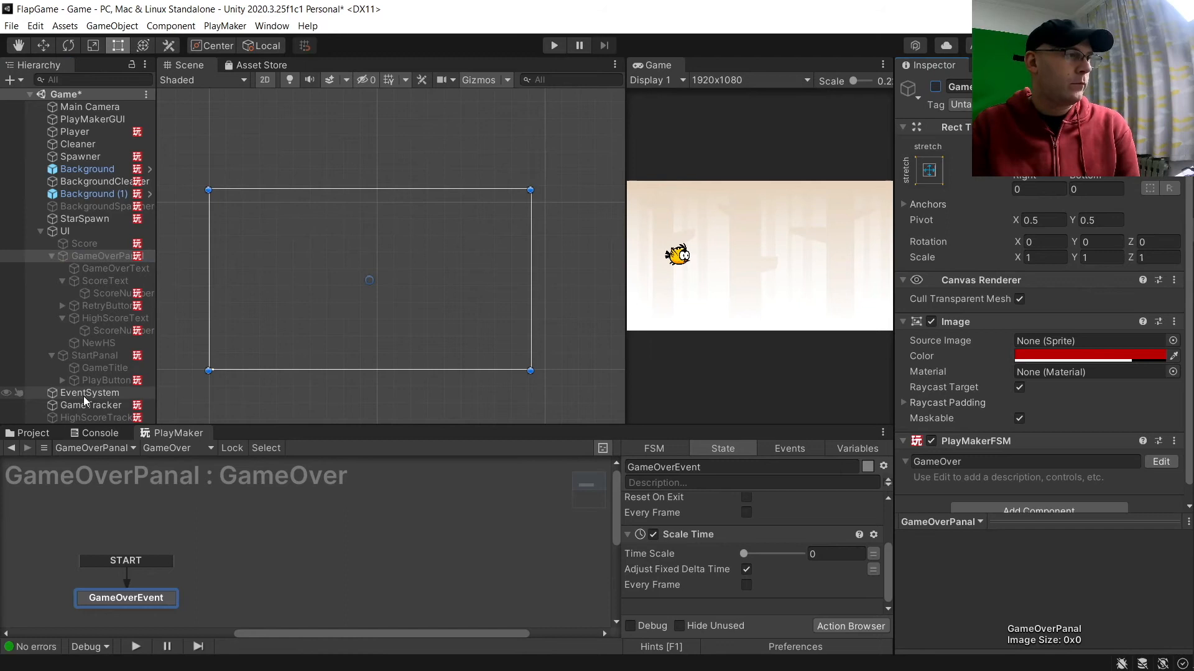
{"action": "left_click", "coordinate": [88, 357]}
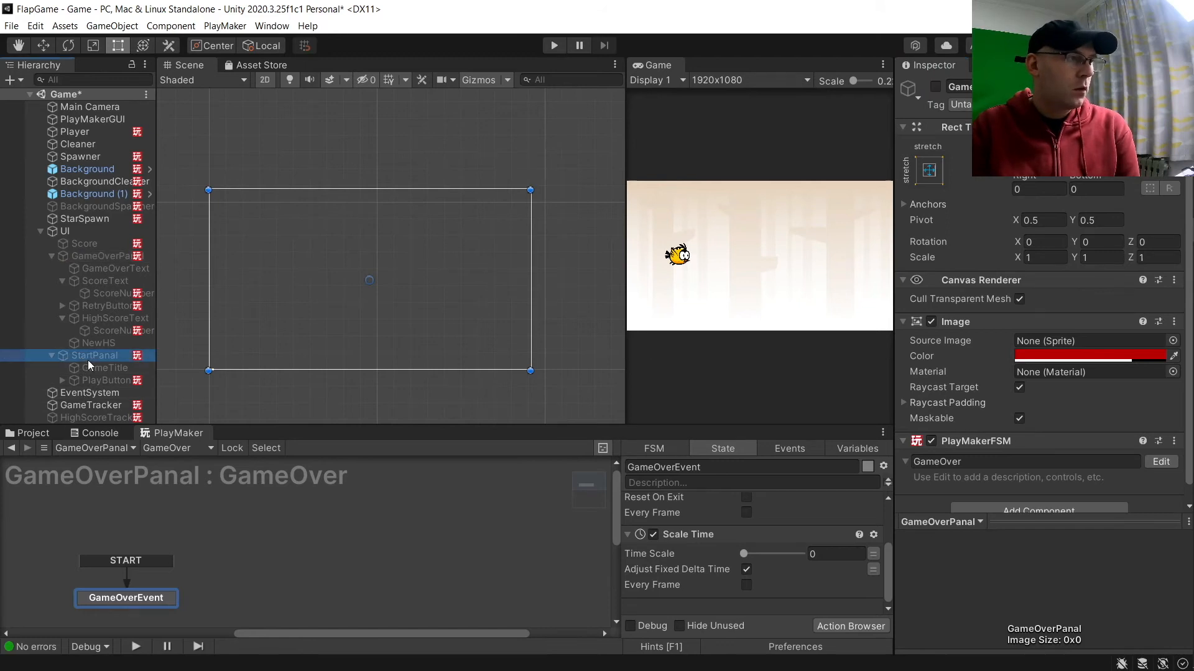
{"action": "left_click", "coordinate": [935, 87]}
- Insert a PlayerPrefs Load Variable action above ScaleTime in the StartGame state of PlayButton's FSM
{"action": "left_click", "coordinate": [373, 327]}
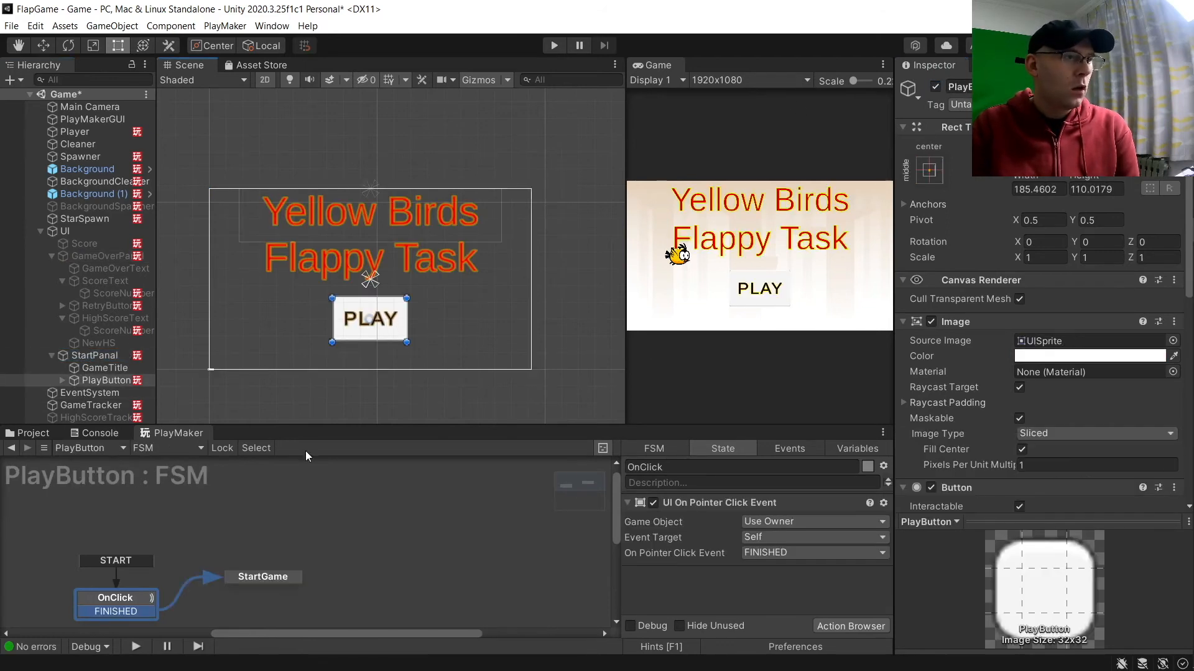
{"action": "left_click", "coordinate": [269, 577]}
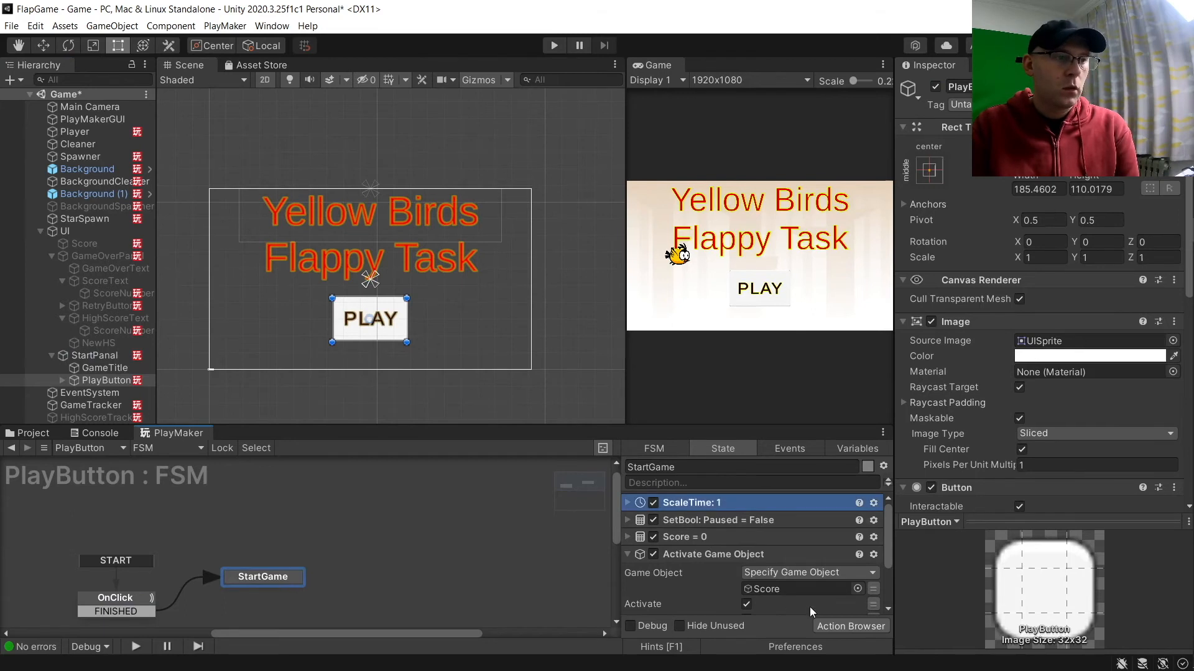
{"action": "left_click", "coordinate": [843, 627]}
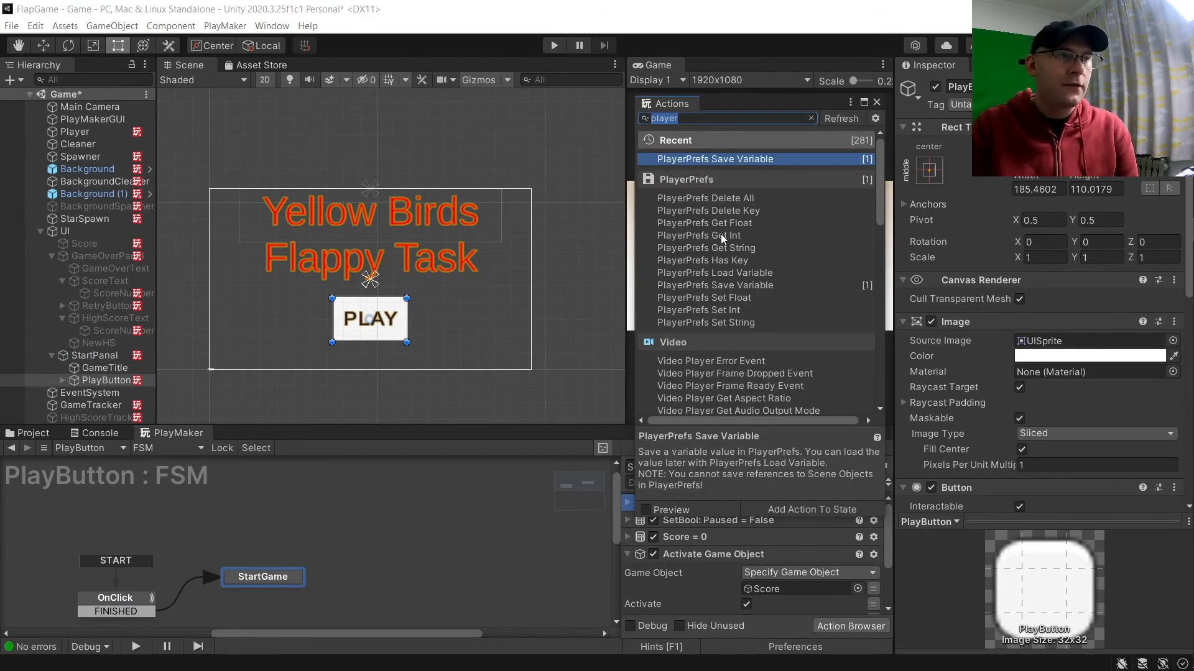
{"action": "double_click", "coordinate": [736, 274]}
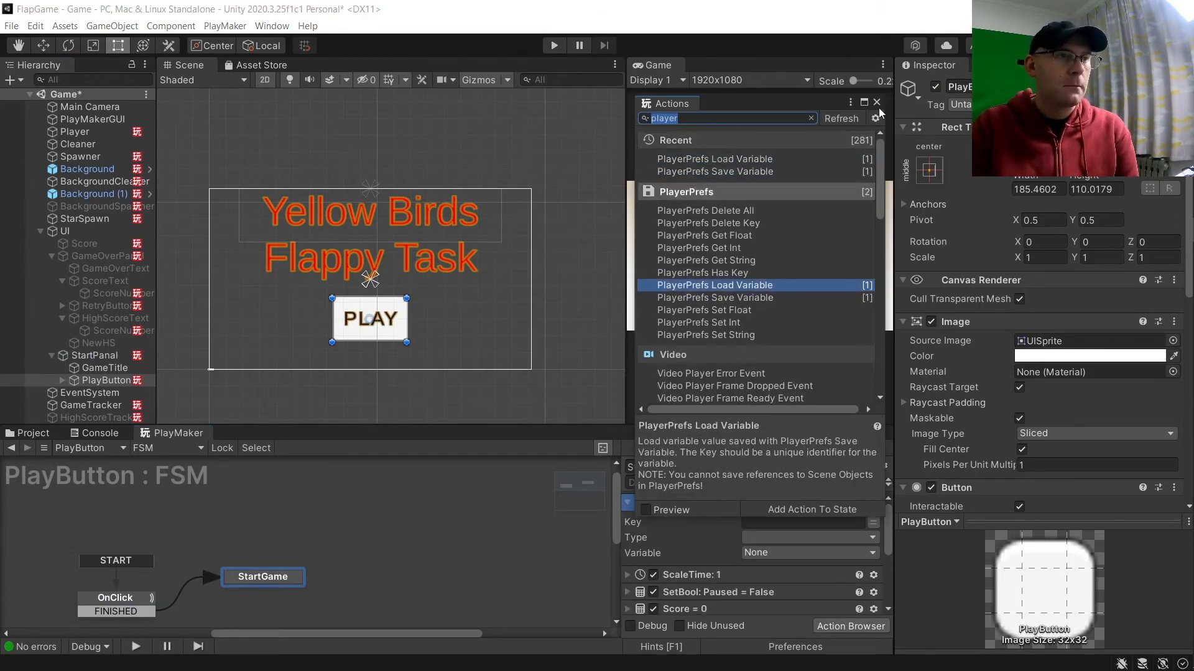
{"action": "left_click", "coordinate": [877, 102]}
- Configure the PlayerPrefs Load Variable action with key 123456789, type Float and the global variable HighScore, and save the scene
{"action": "left_click", "coordinate": [761, 521]}
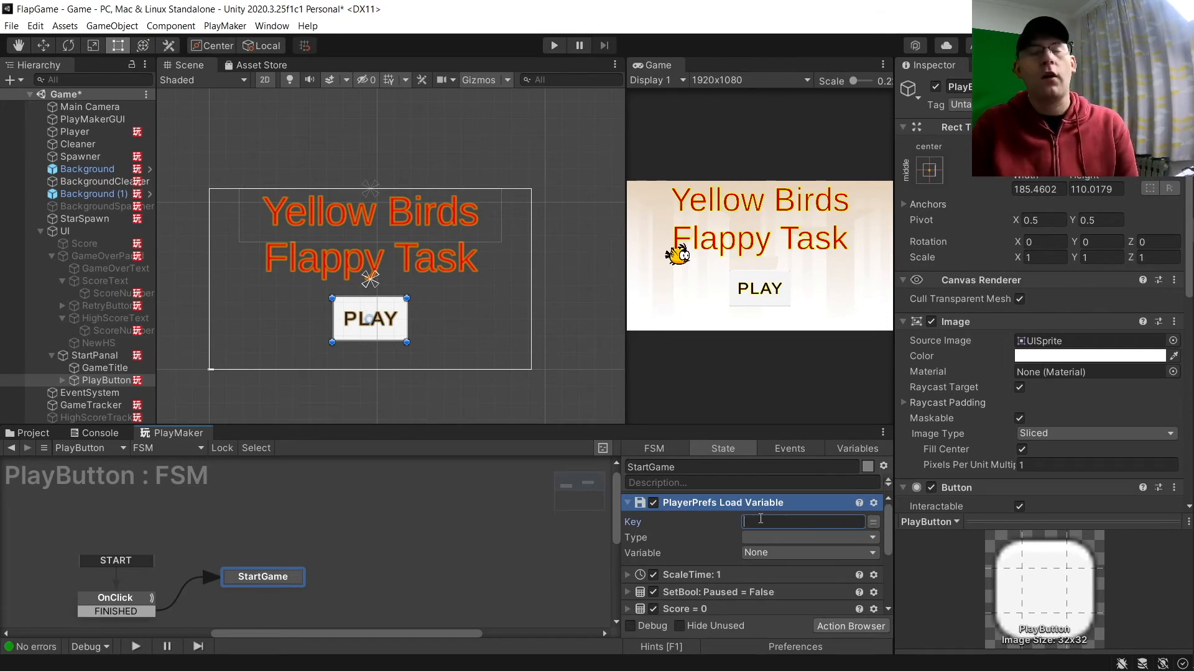
{"action": "type", "text": "1323"}
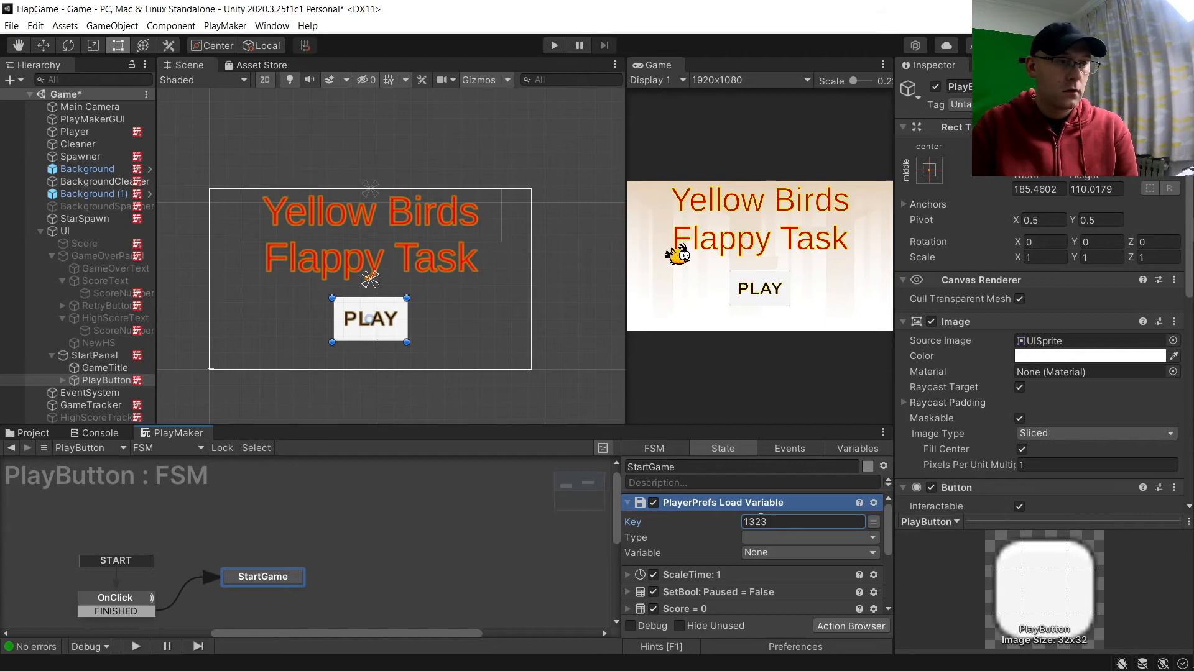
{"action": "key", "text": "BackSpace"}
{"action": "key", "text": "BackSpace"}
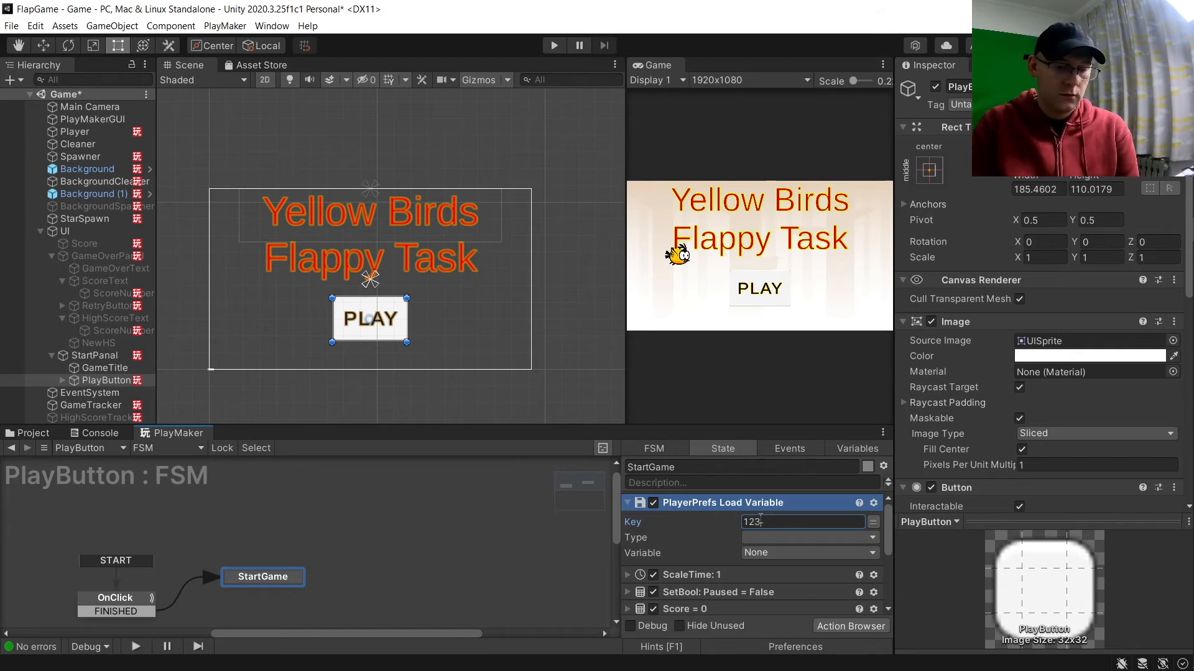
{"action": "left_click", "coordinate": [766, 538]}
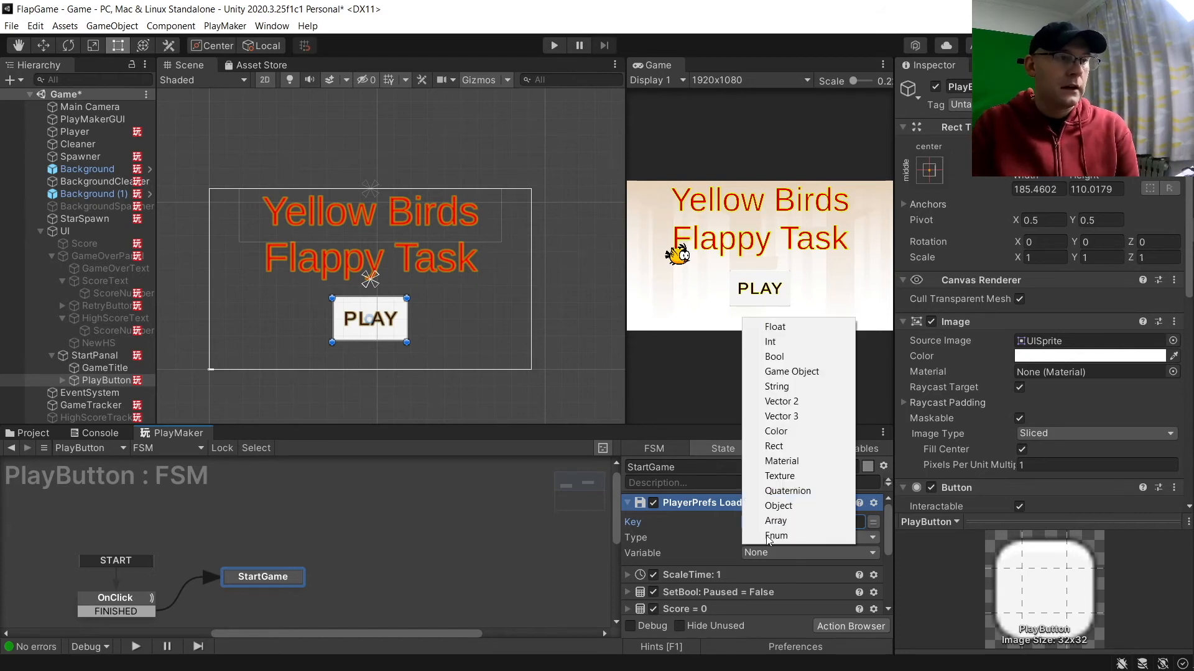
{"action": "left_click", "coordinate": [775, 326]}
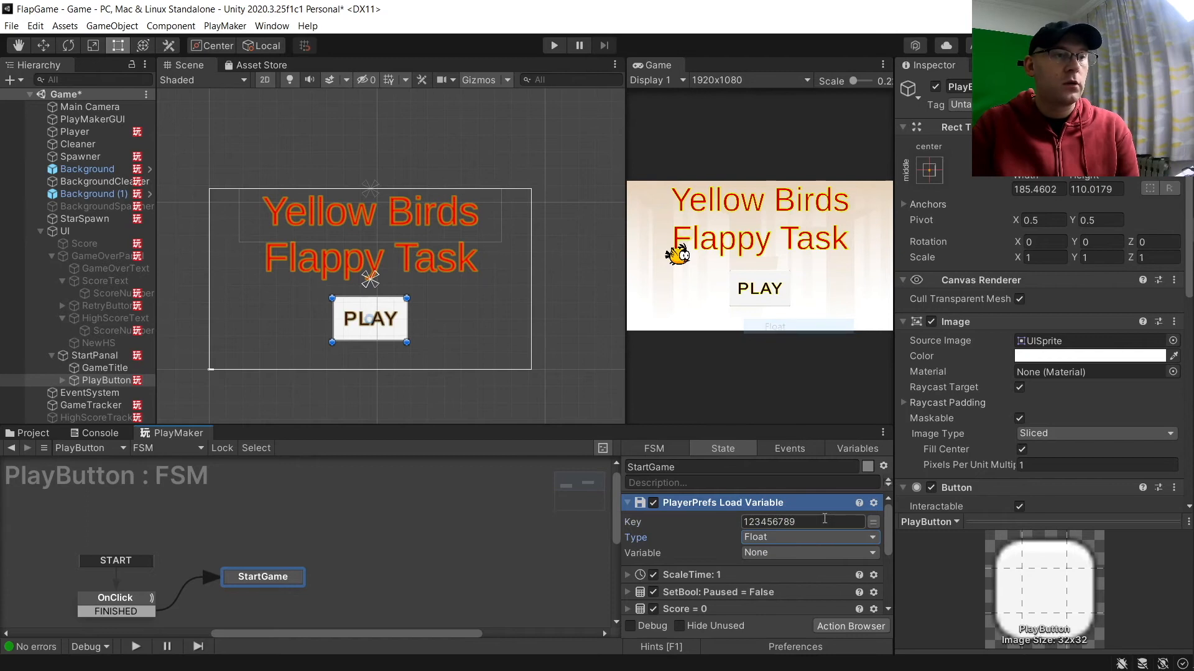
{"action": "left_click", "coordinate": [806, 553]}
{"action": "mouse_move", "coordinate": [829, 586]}
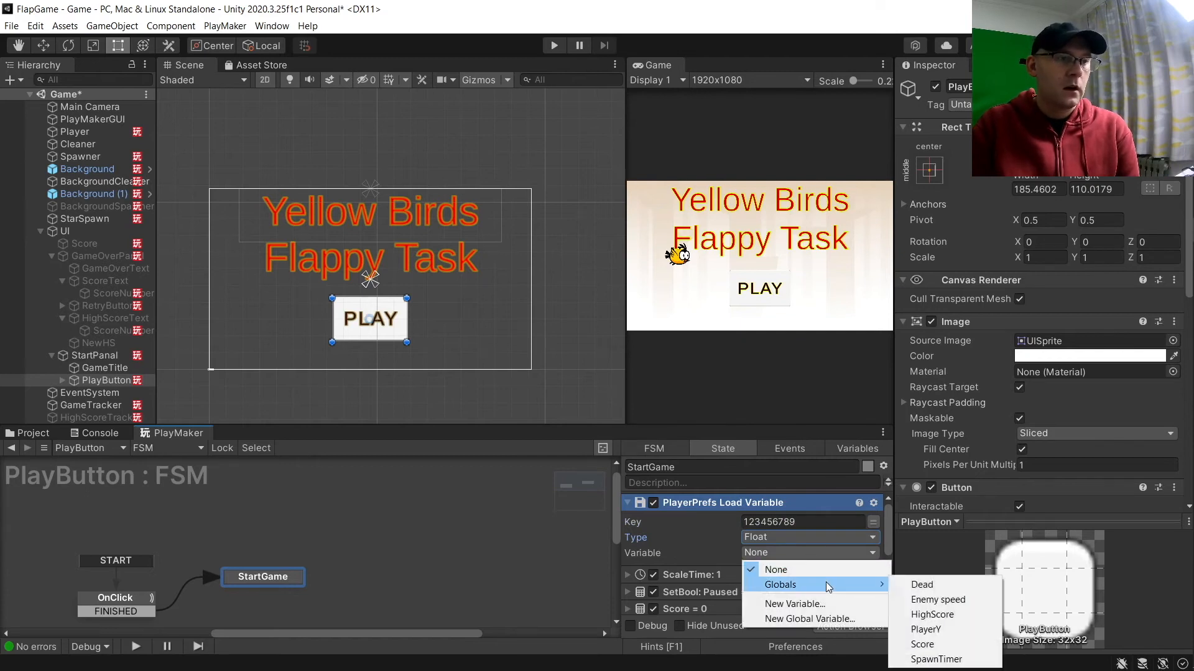
{"action": "left_click", "coordinate": [932, 614]}
{"action": "left_click", "coordinate": [448, 539]}
{"action": "key", "text": "ctrl+s"}
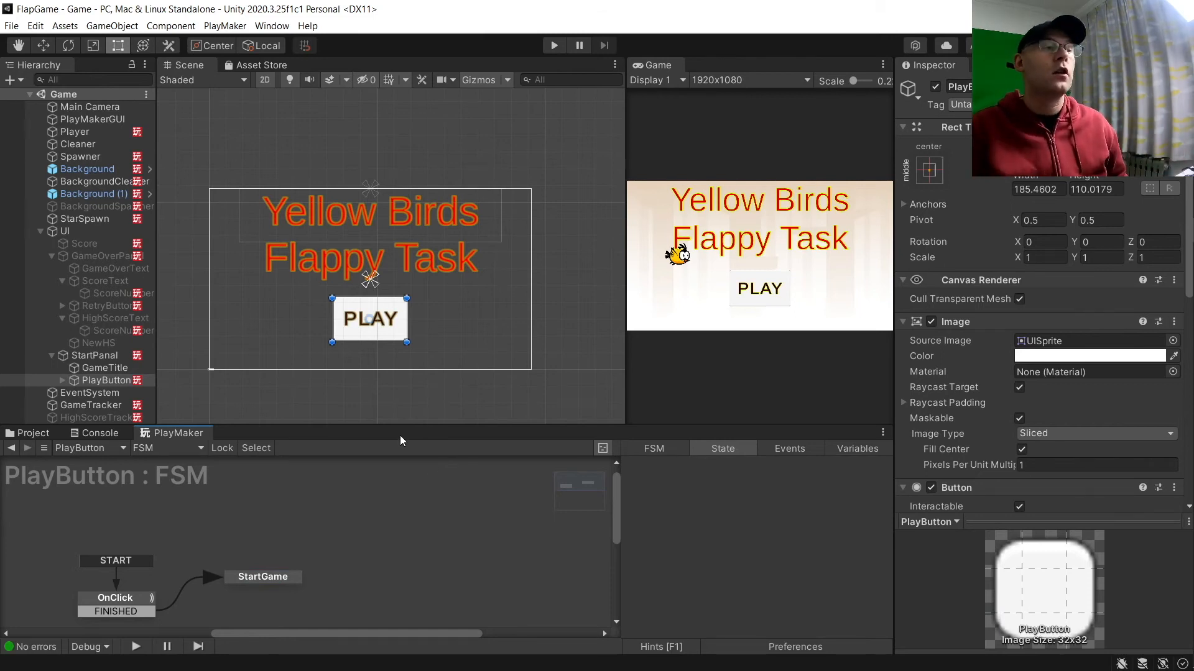
- Insert a PlayerPrefs Save Variable action above Activate Game Object in the GameOverEvent state of GameOverPanal's FSM
{"action": "left_click", "coordinate": [393, 323]}
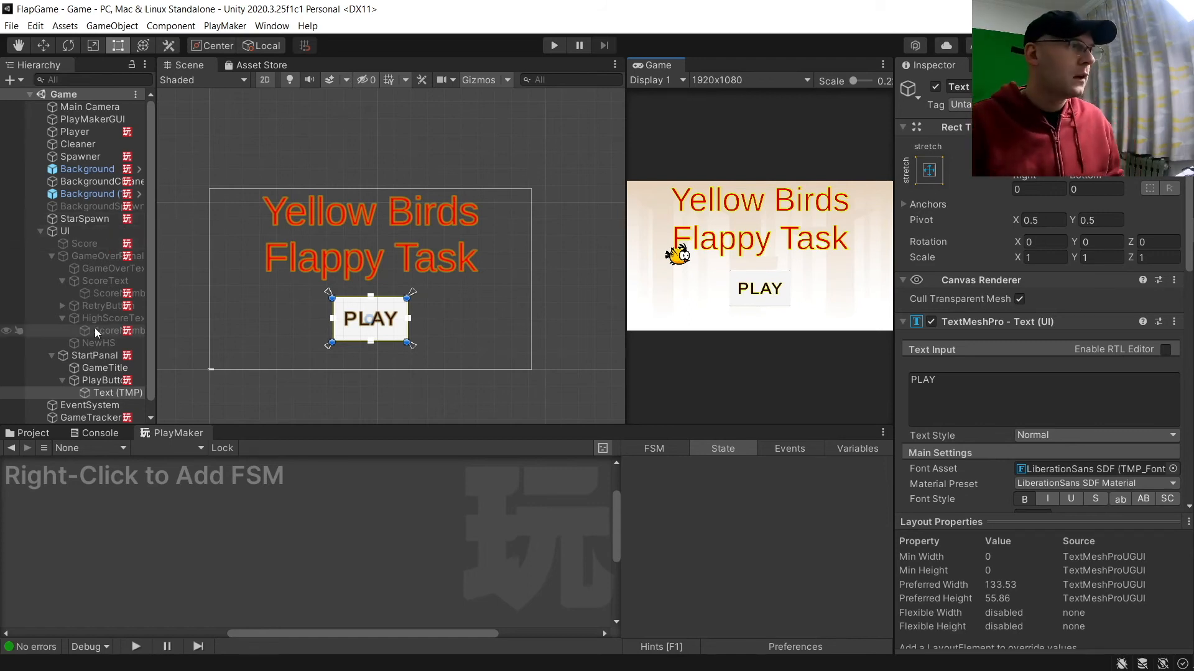
{"action": "left_click", "coordinate": [86, 255]}
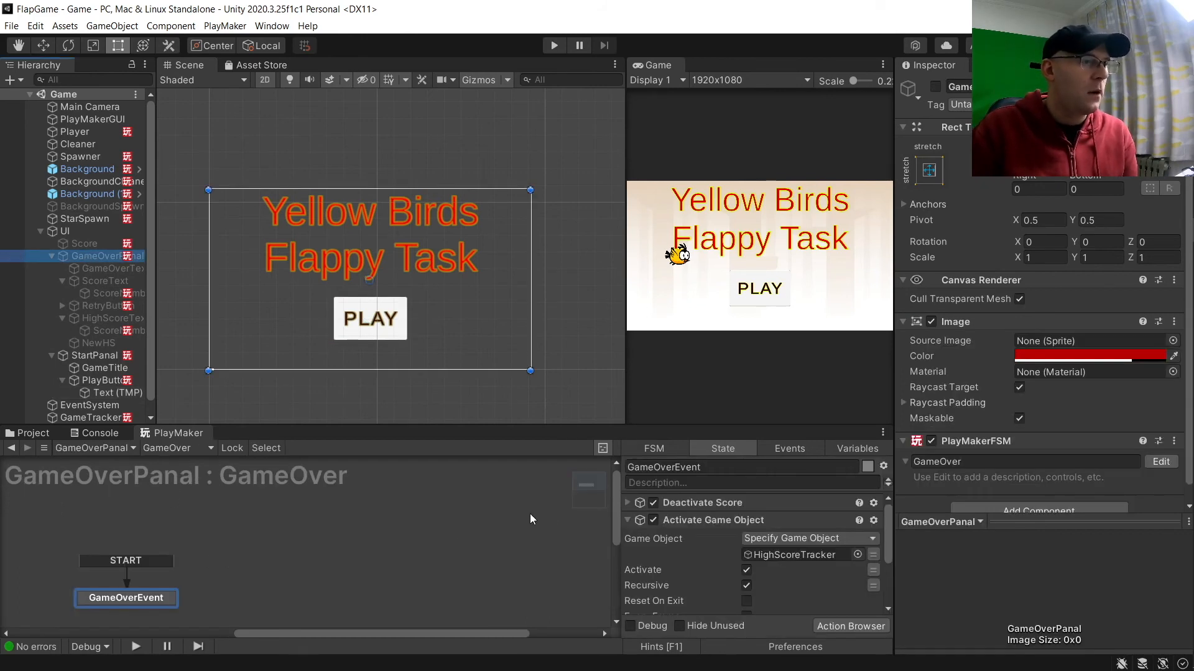
{"action": "left_click", "coordinate": [757, 520]}
{"action": "scroll", "coordinate": [757, 528], "scroll_direction": "down", "scroll_amount": 3}
{"action": "left_click", "coordinate": [849, 626]}
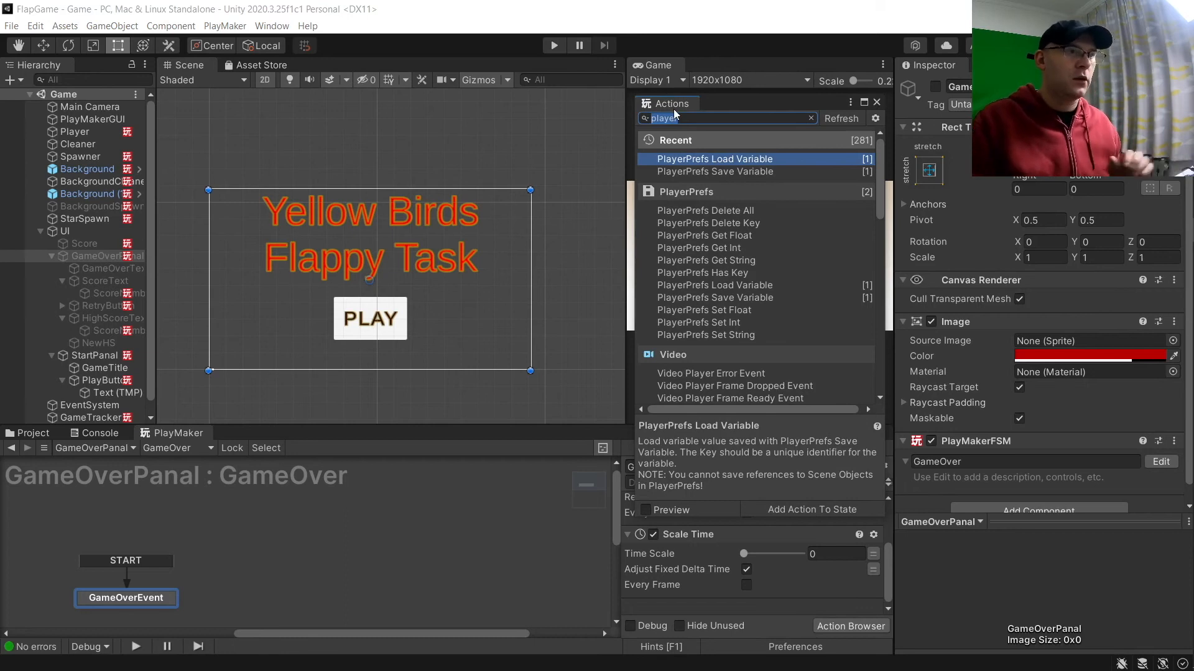
{"action": "double_click", "coordinate": [730, 298]}
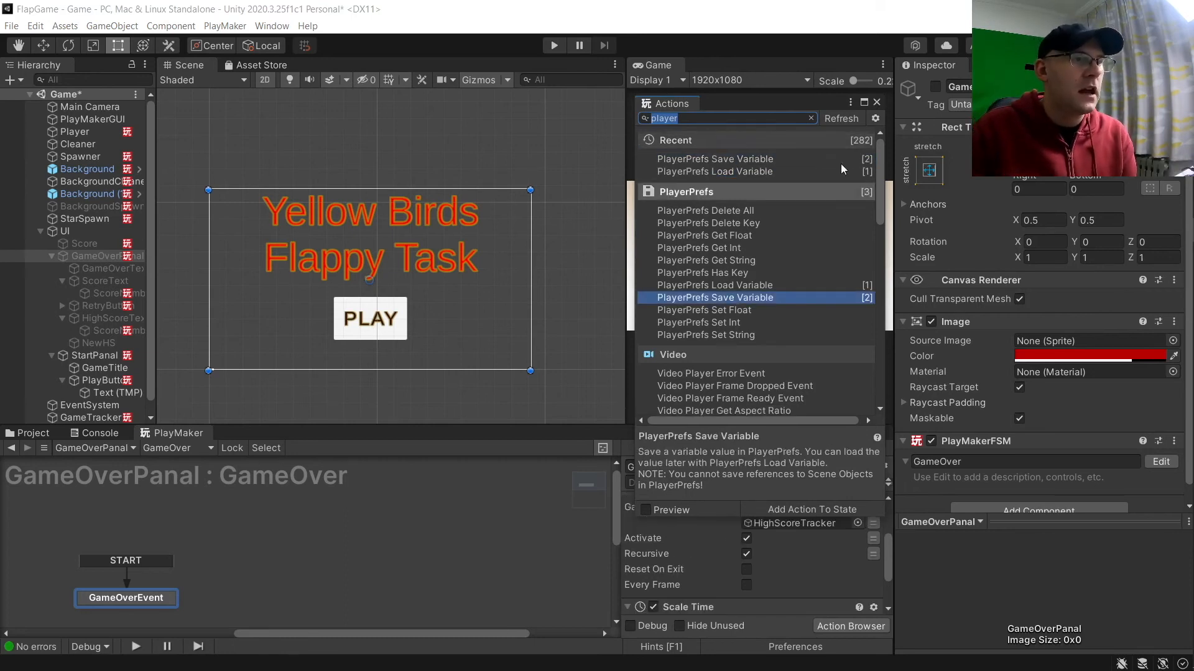
{"action": "left_click", "coordinate": [876, 102]}
- Configure GameOverEvent's PlayerPrefs Save Variable action with key 123456789, type Float and the global variable HighScore
{"action": "scroll", "coordinate": [766, 536], "scroll_direction": "up", "scroll_amount": 3}
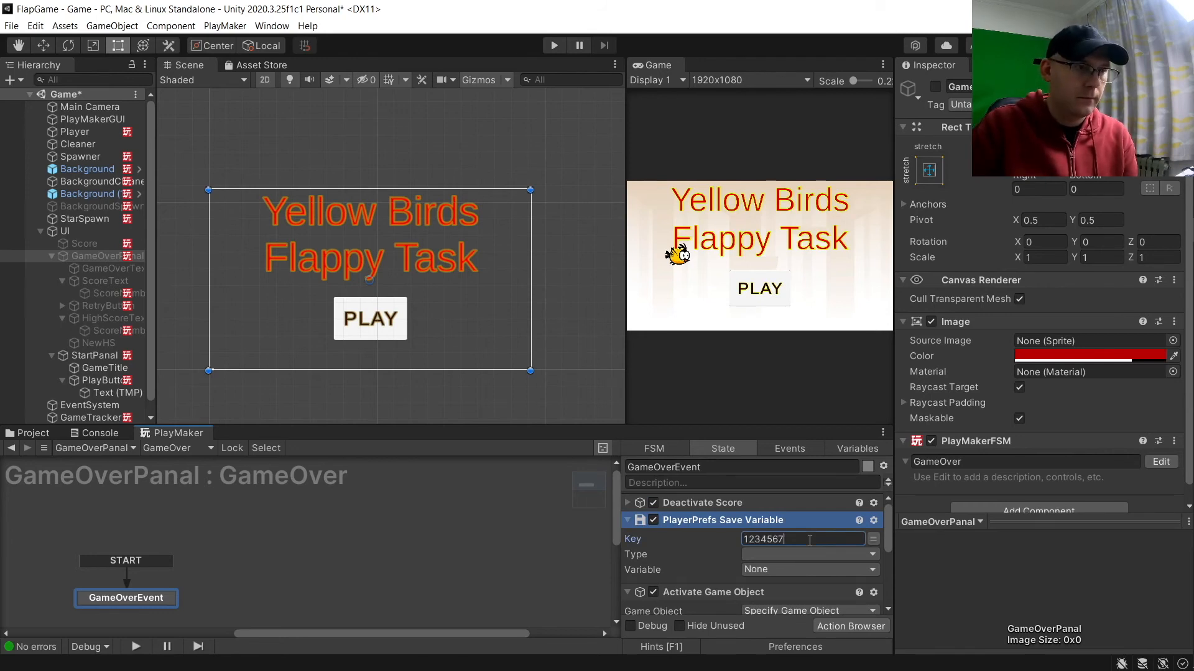
{"action": "left_click", "coordinate": [807, 555]}
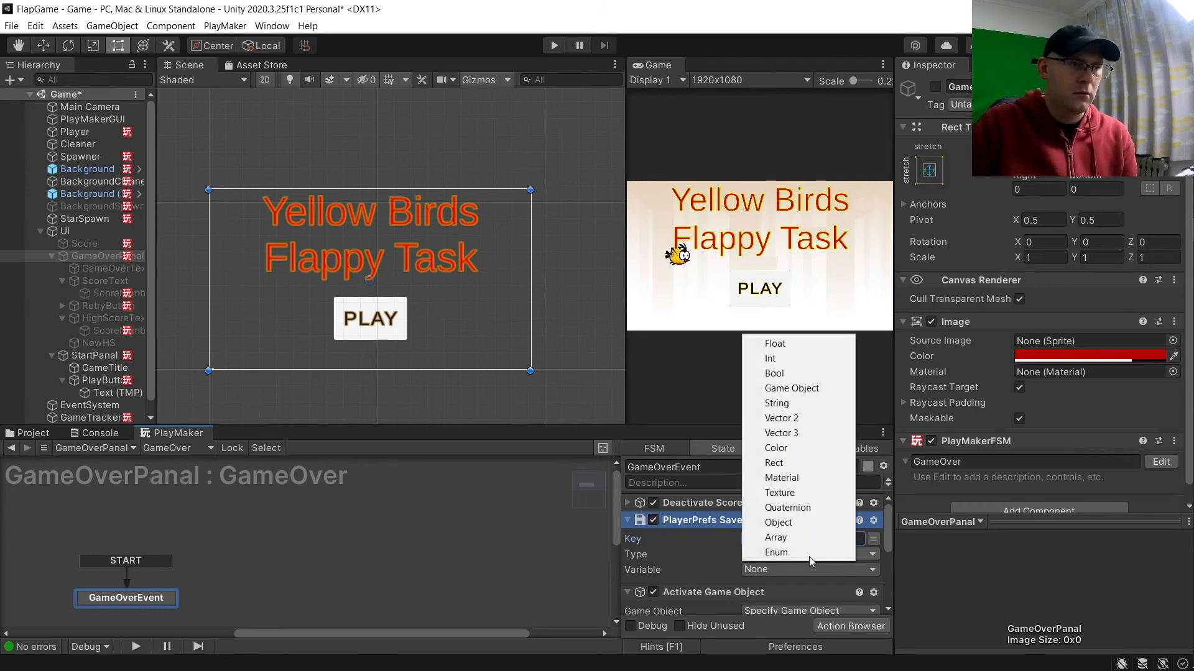
{"action": "left_click", "coordinate": [776, 350]}
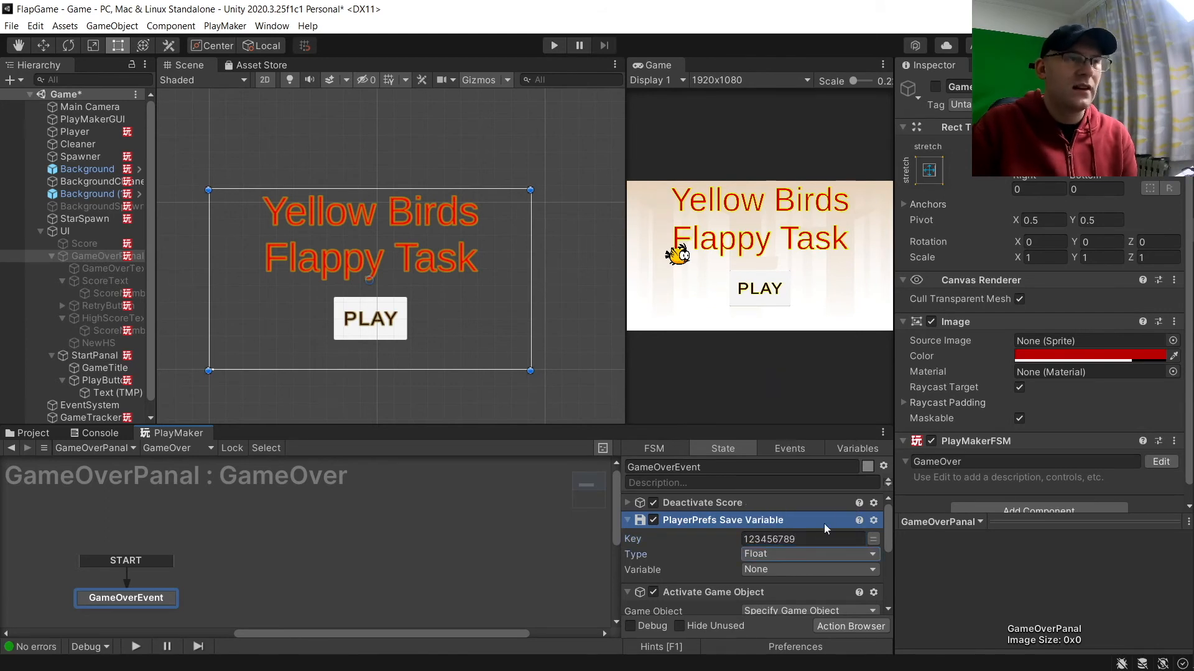
{"action": "left_click", "coordinate": [810, 569]}
{"action": "mouse_move", "coordinate": [816, 604]}
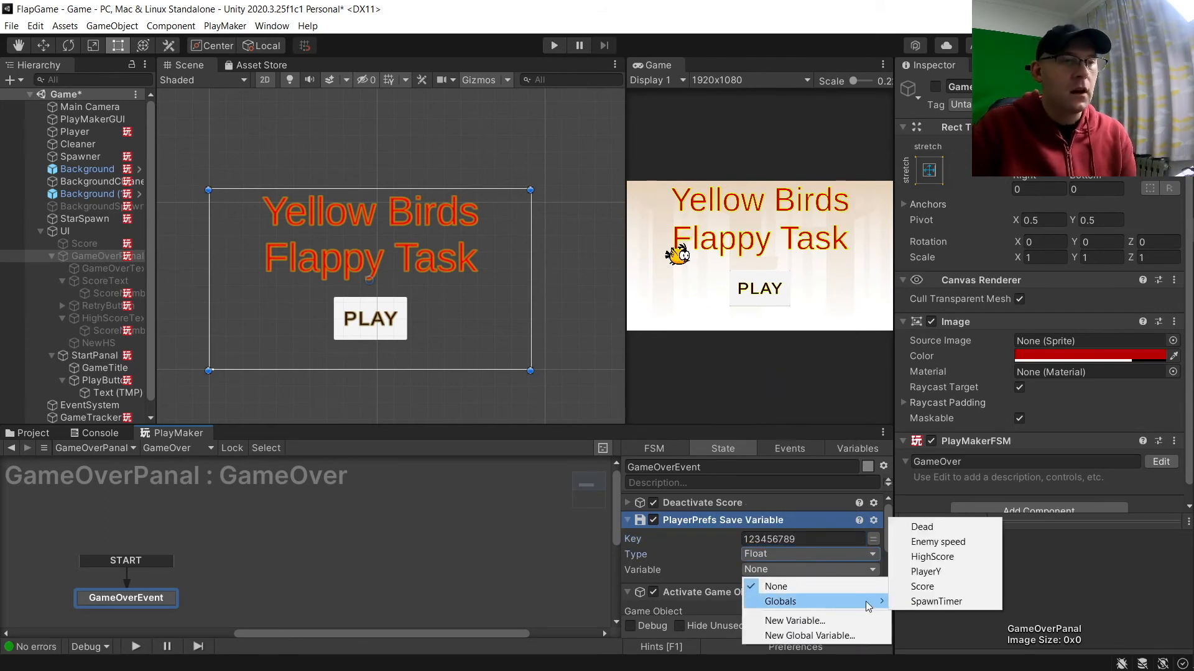
{"action": "left_click", "coordinate": [933, 557]}
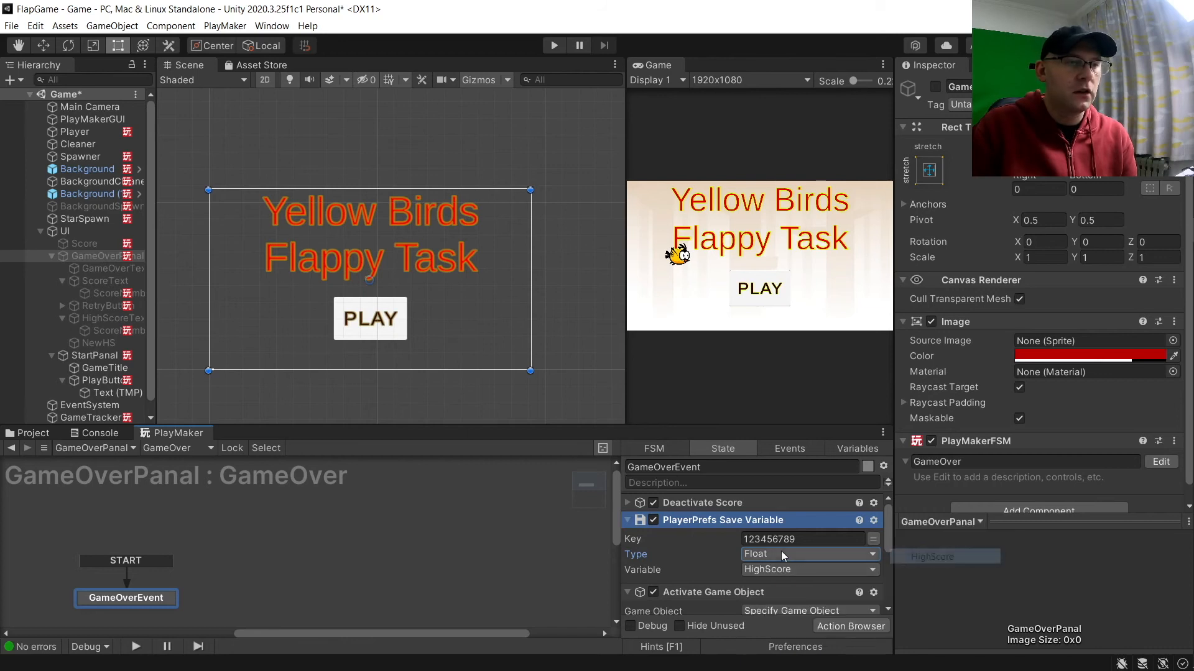
- Collapse the expanded actions in the GameOverEvent state and save the scene
{"action": "left_click", "coordinate": [626, 520]}
{"action": "left_click", "coordinate": [629, 536]}
{"action": "left_click", "coordinate": [628, 547]}
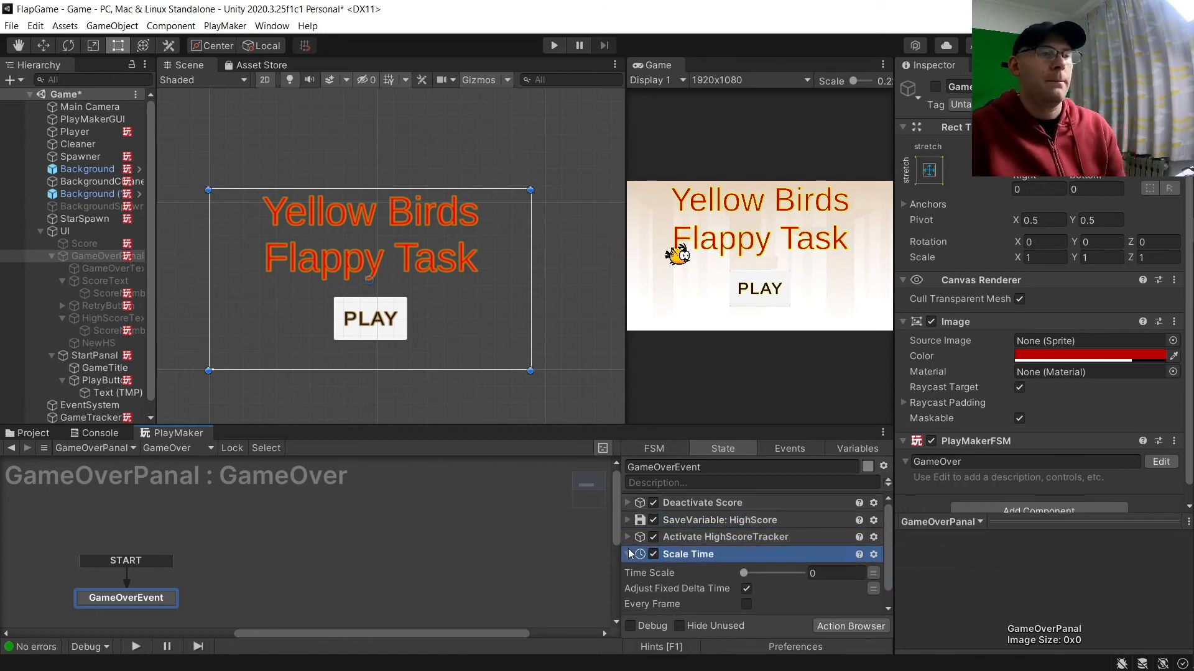
{"action": "left_click", "coordinate": [628, 548]}
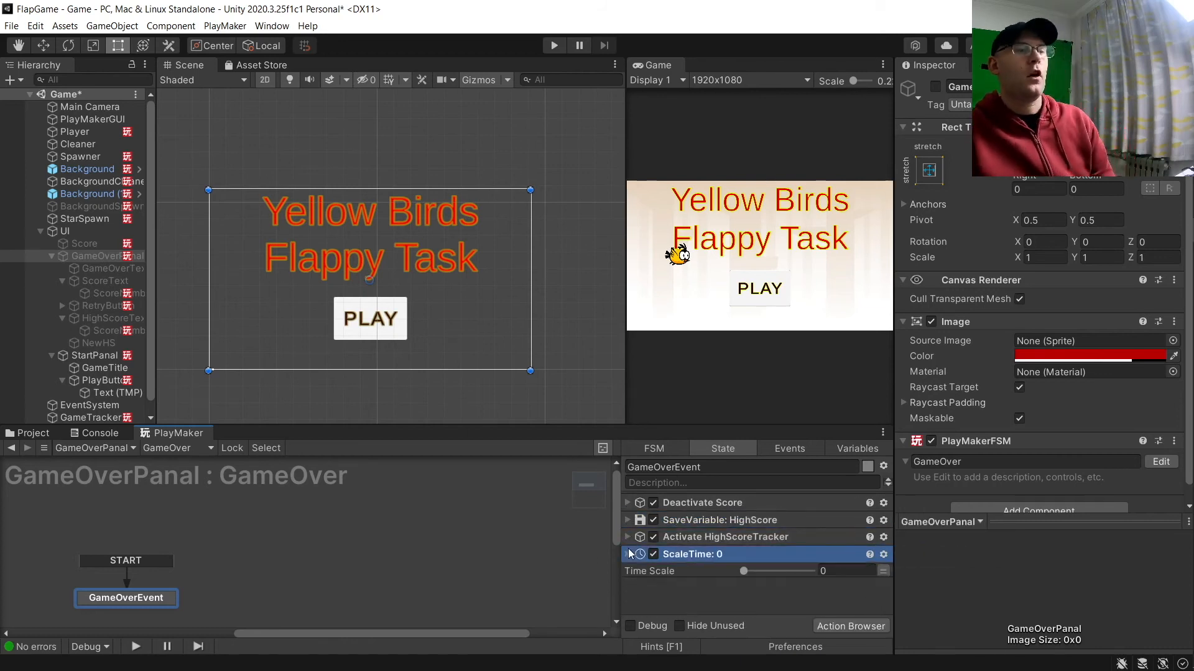
{"action": "left_click", "coordinate": [471, 475]}
{"action": "key", "text": "ctrl+s"}
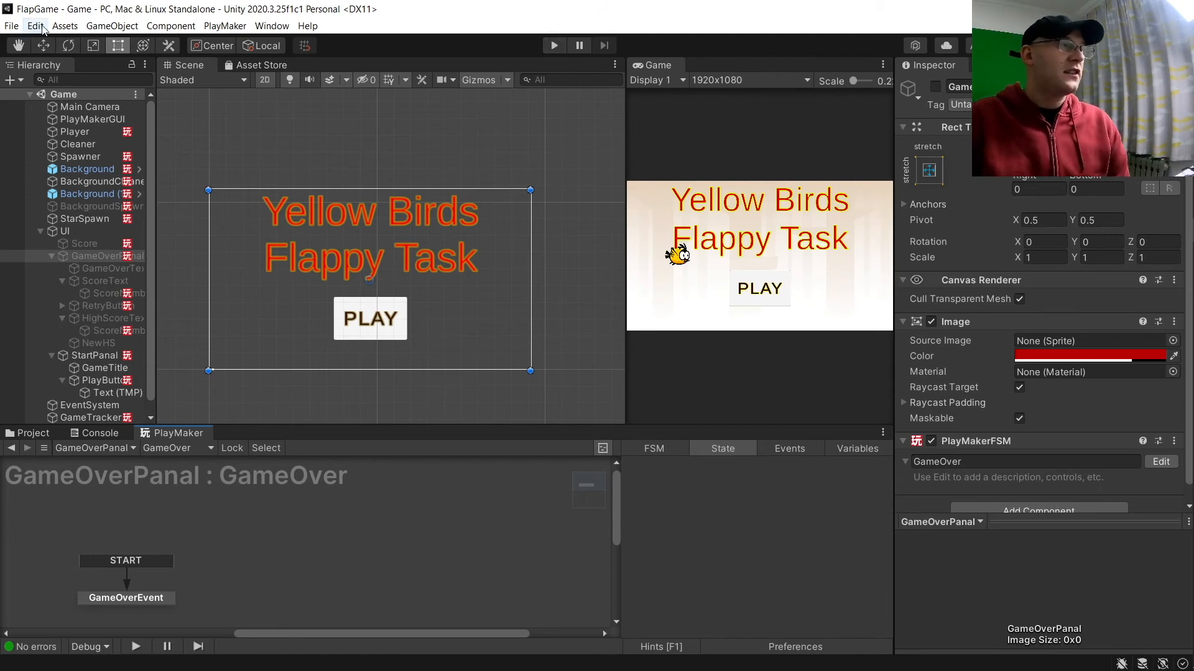
- Clear all PlayerPrefs data stored for the project and confirm the deletion
{"action": "left_click", "coordinate": [65, 25]}
{"action": "mouse_move", "coordinate": [35, 25]}
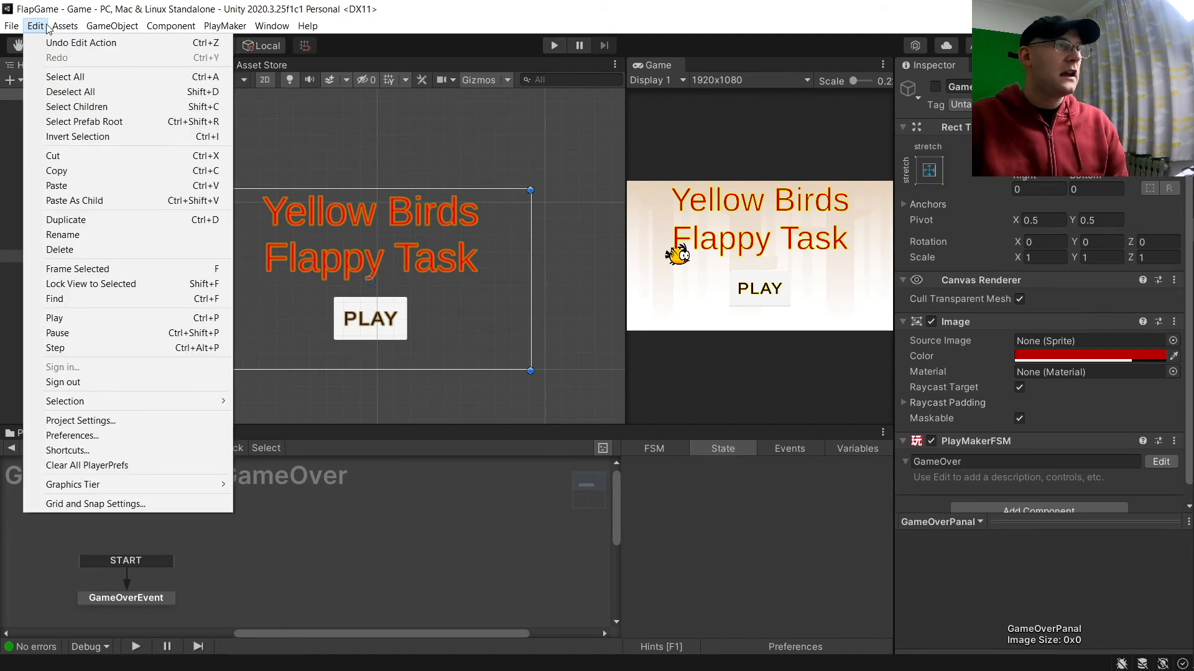
{"action": "left_click", "coordinate": [88, 466]}
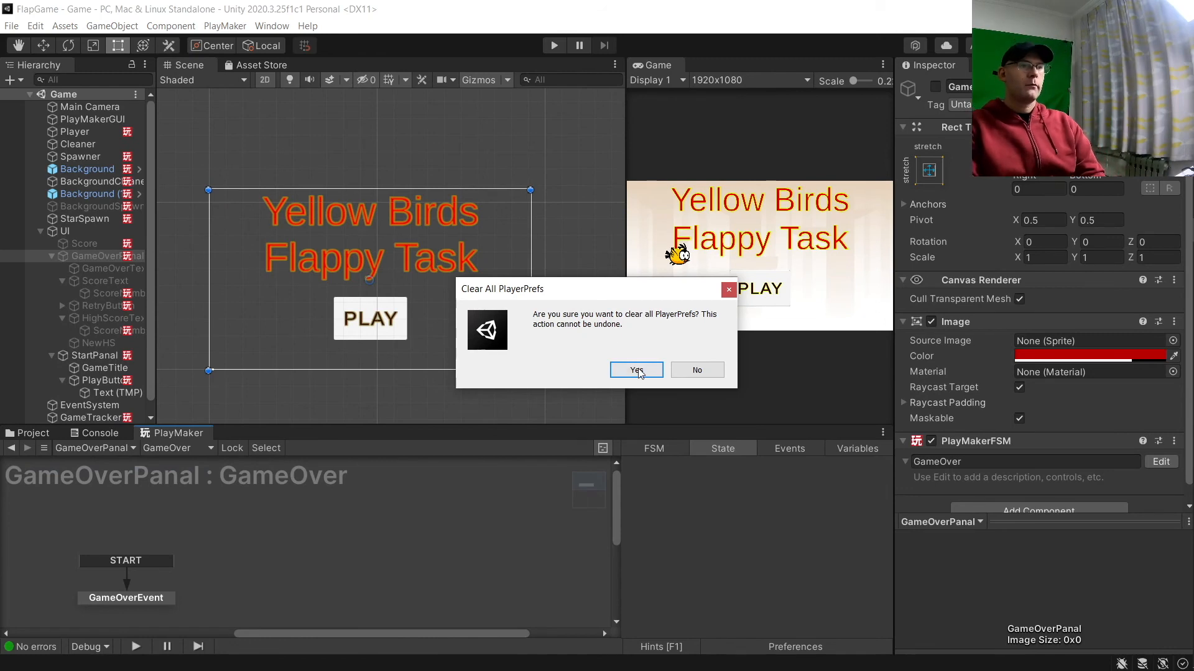
{"action": "left_click", "coordinate": [636, 371]}
- Run the game for several rounds using Play Again to test the high score and NEW! label, and exit play mode
{"action": "left_click", "coordinate": [554, 45]}
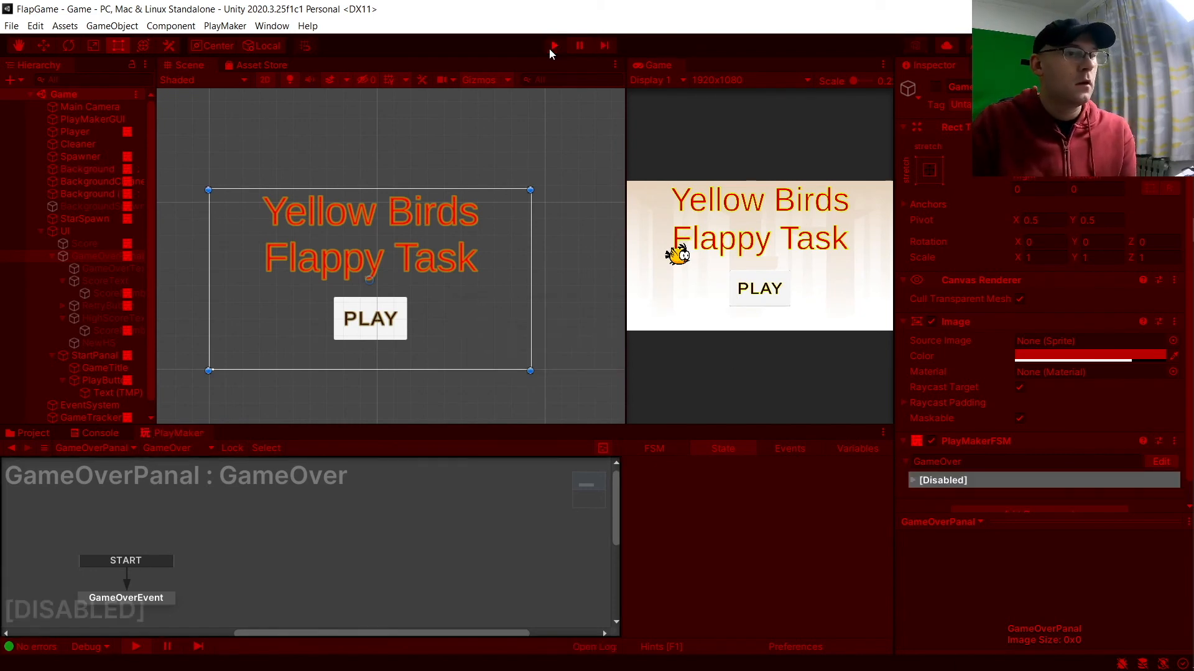
{"action": "left_click", "coordinate": [766, 301]}
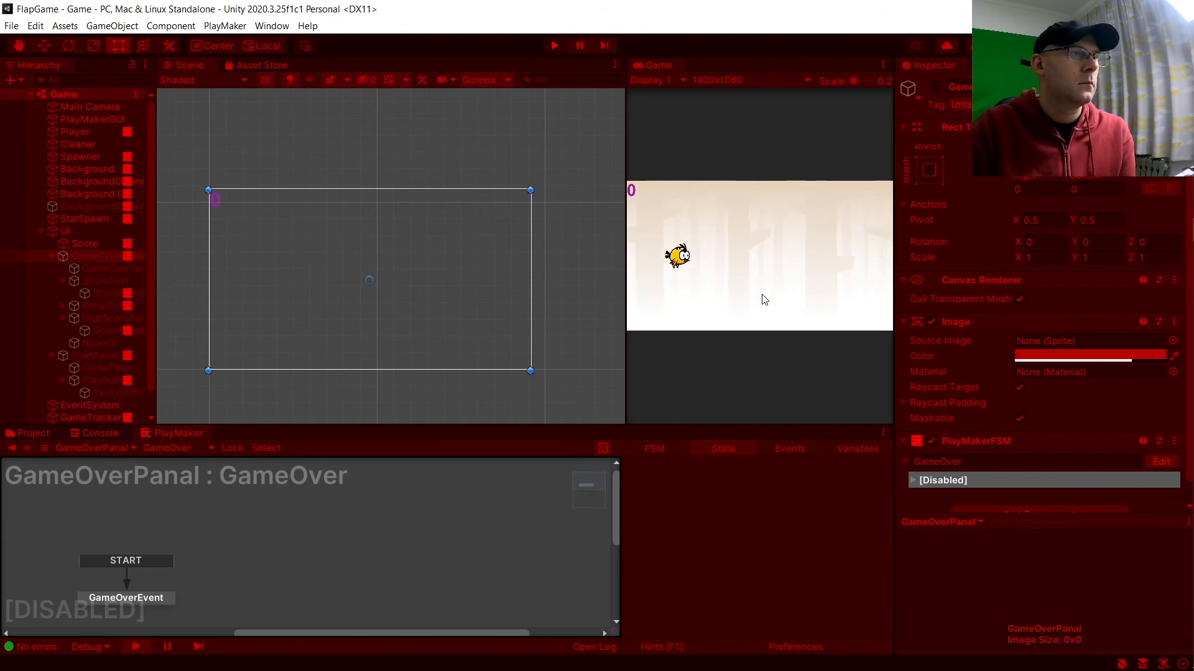
{"action": "scroll", "coordinate": [129, 289], "scroll_direction": "down", "scroll_amount": 1}
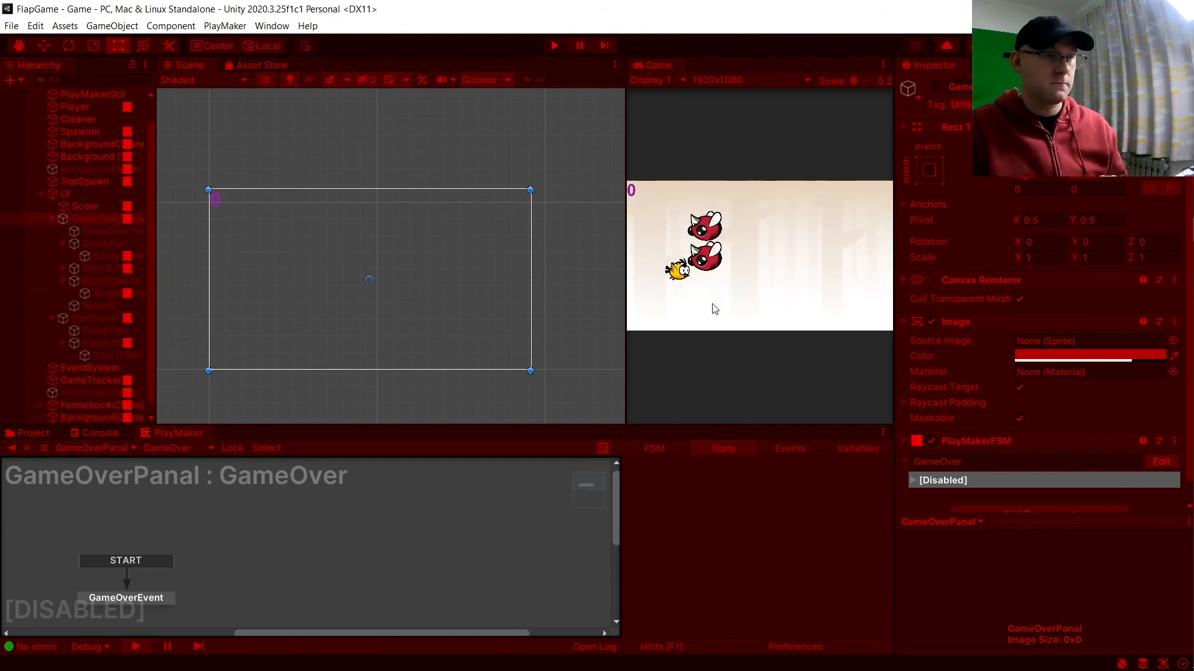
{"action": "left_click", "coordinate": [762, 312]}
{"action": "left_click", "coordinate": [756, 299]}
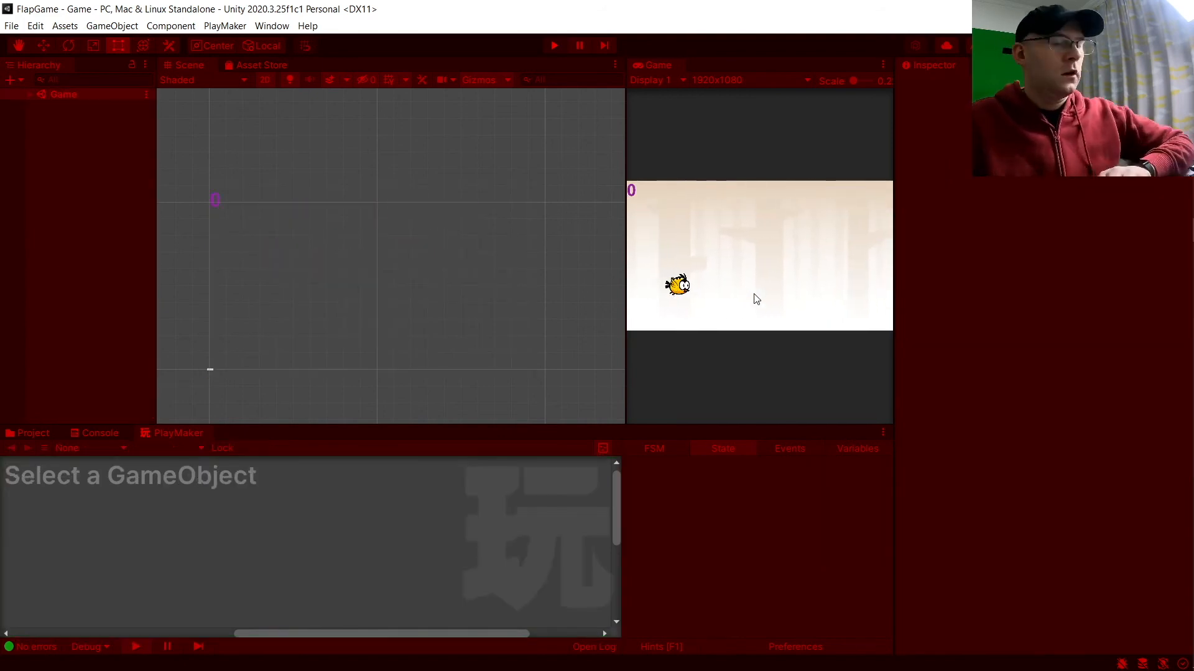
{"action": "left_click", "coordinate": [719, 307]}
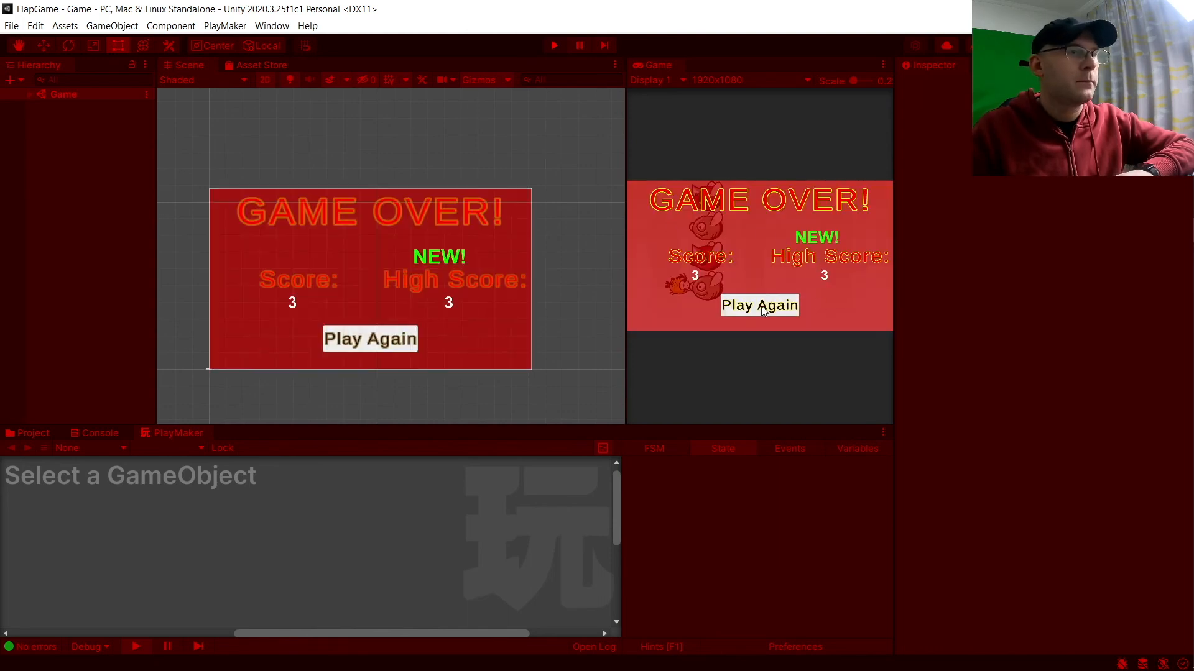
{"action": "left_click", "coordinate": [764, 310]}
{"action": "left_click", "coordinate": [764, 301]}
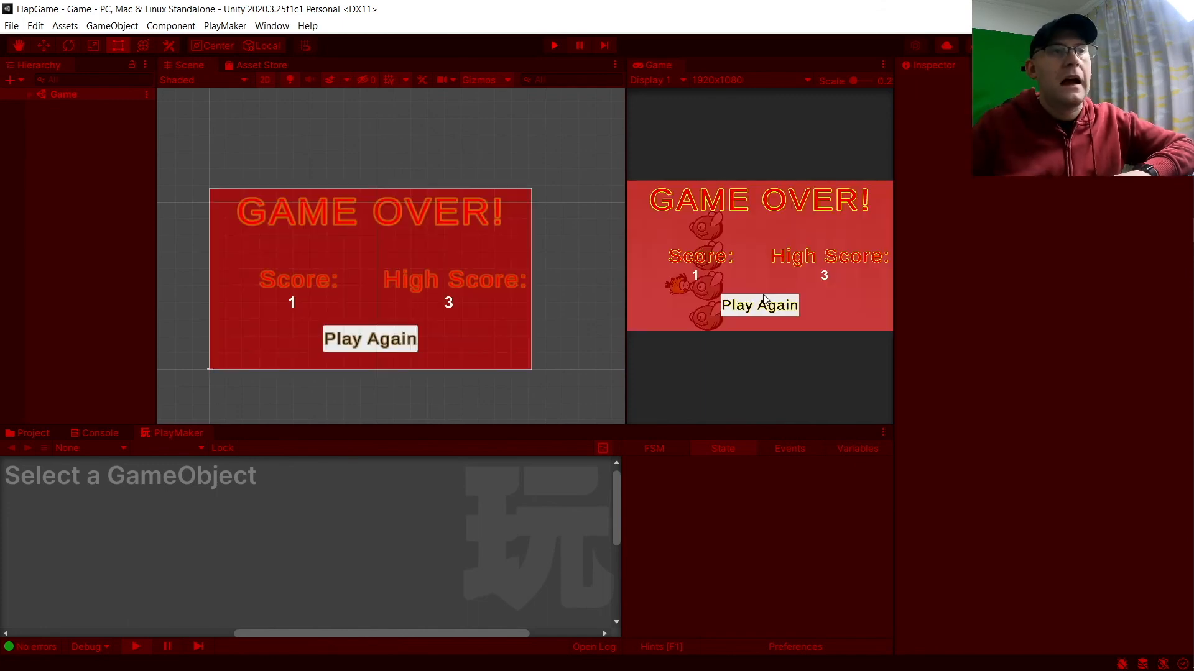
{"action": "left_click", "coordinate": [751, 308]}
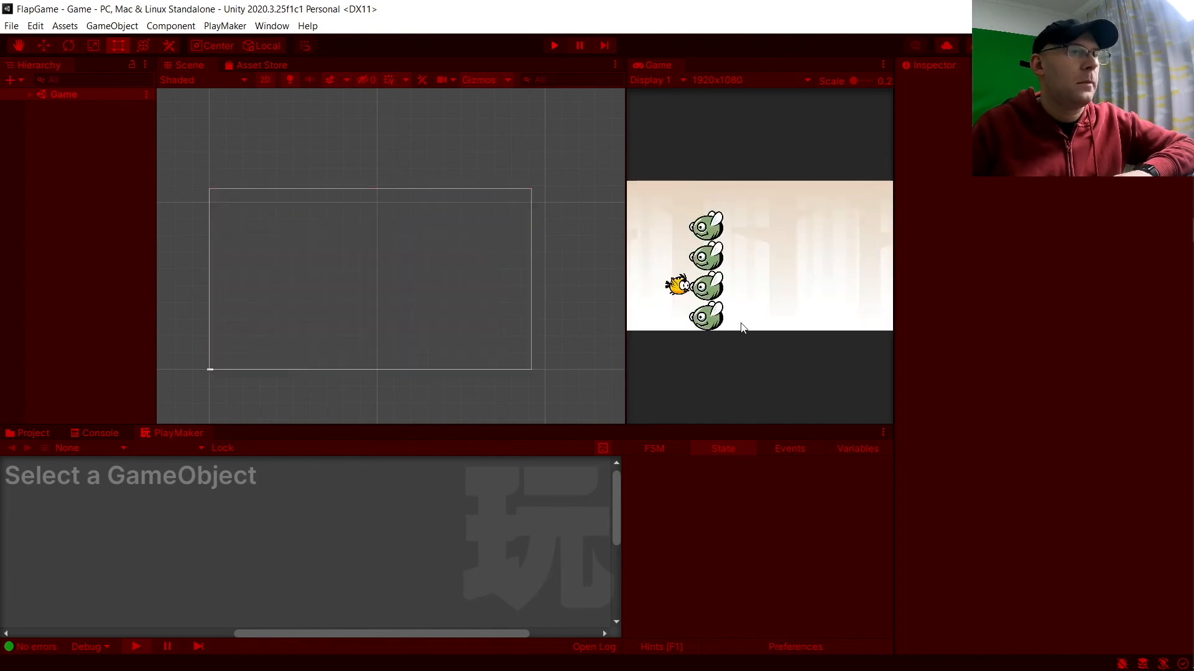
{"action": "left_click", "coordinate": [554, 46]}
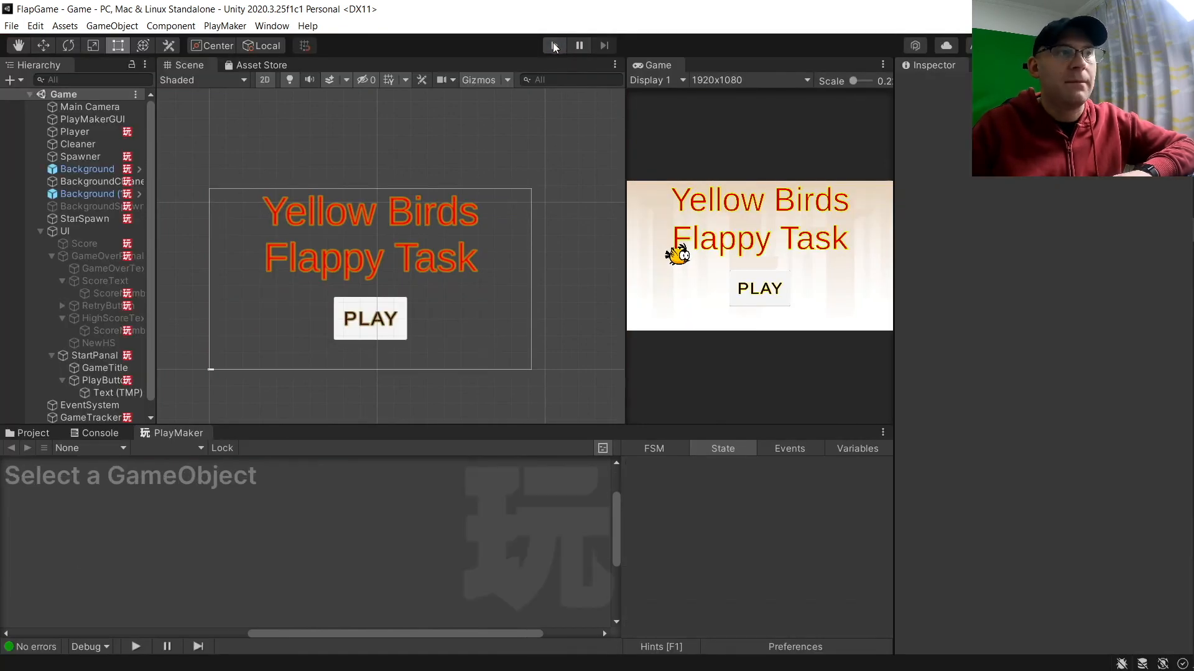
- Restart play mode and play one round to check whether the saved high score loads, and stop the game
{"action": "left_click", "coordinate": [554, 45]}
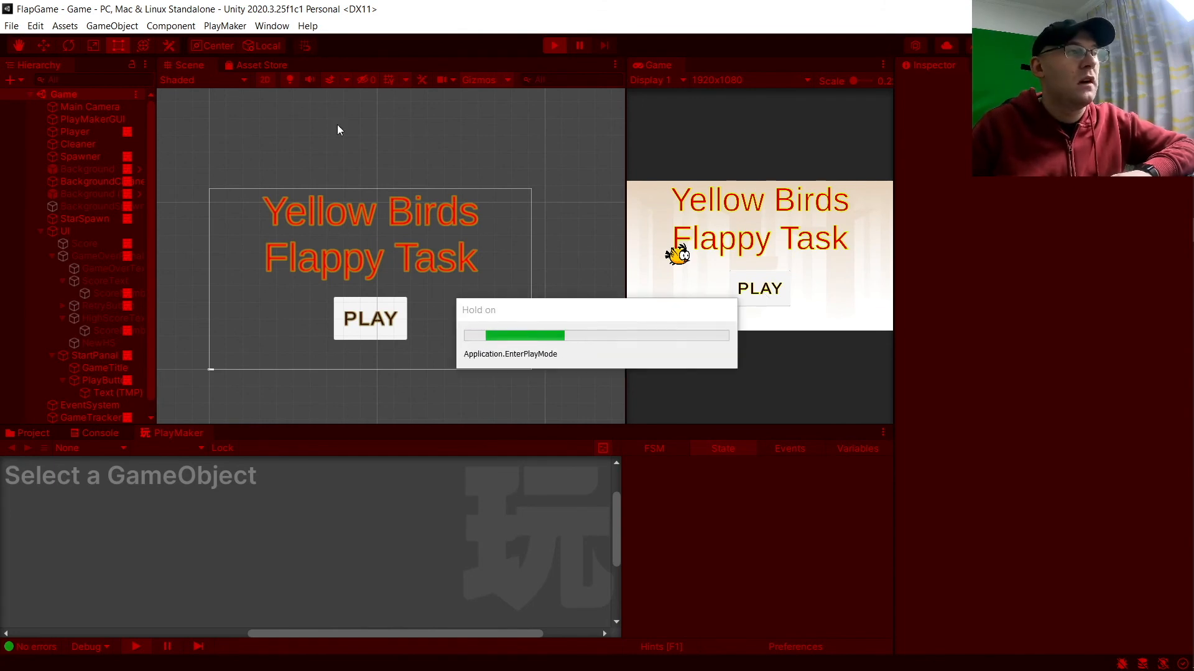
{"action": "left_click", "coordinate": [759, 300]}
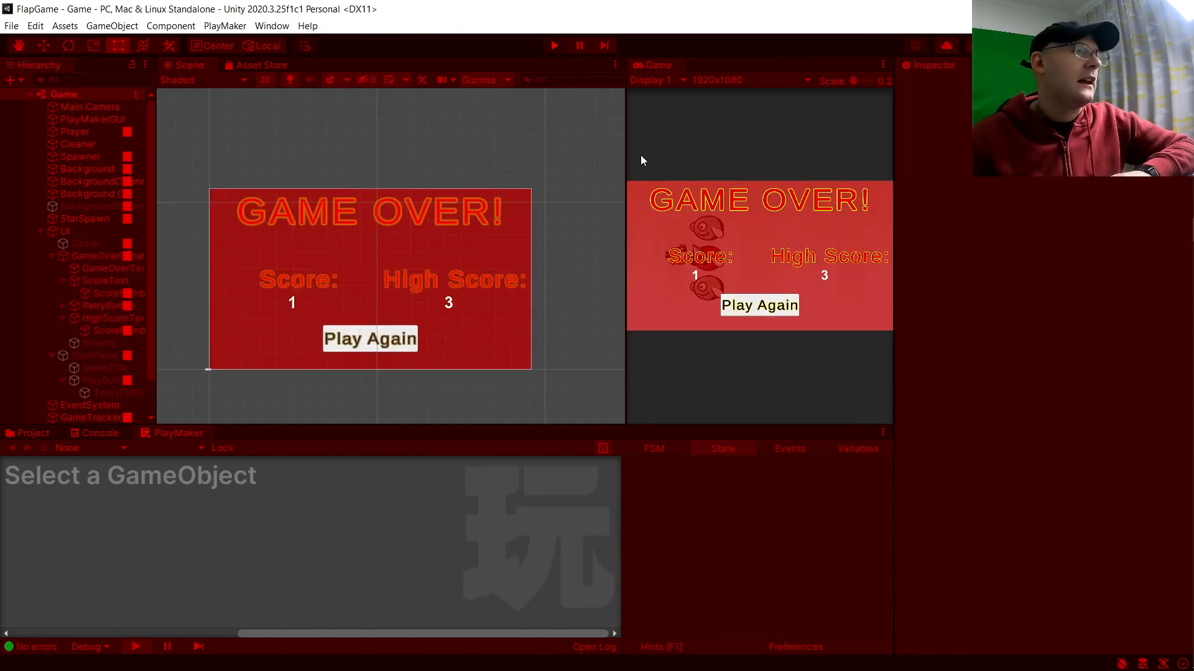
{"action": "left_click", "coordinate": [554, 46]}
- Clear all PlayerPrefs once more to reset the high score saved during testing
{"action": "left_click", "coordinate": [38, 27]}
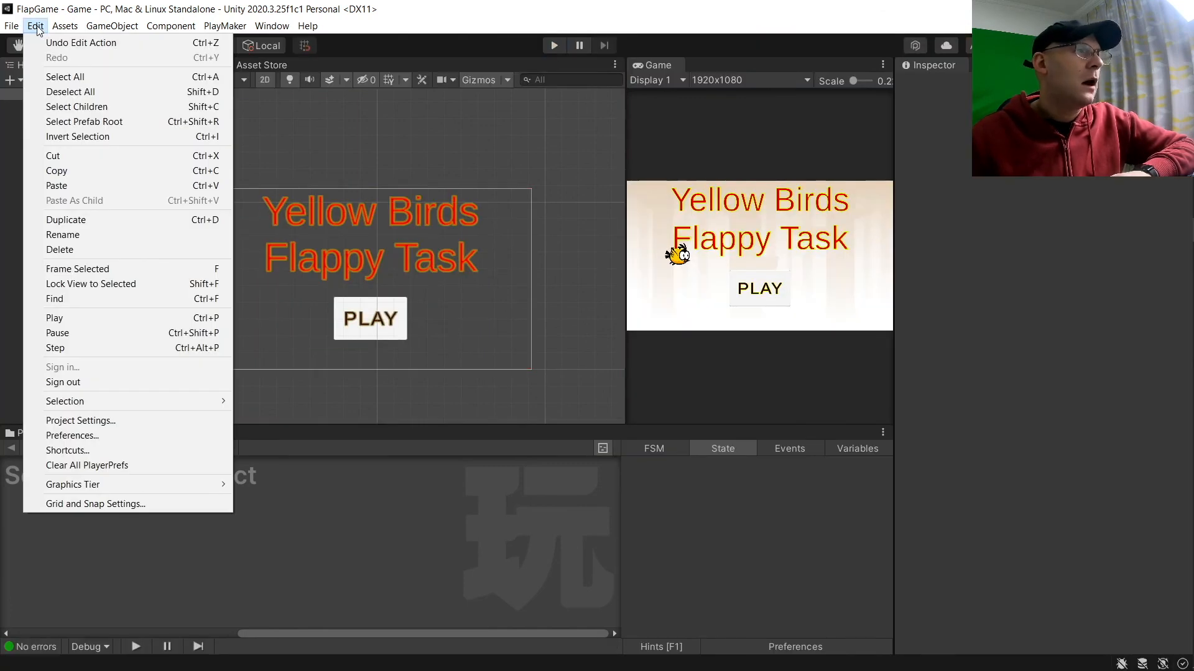
{"action": "left_click", "coordinate": [143, 465]}
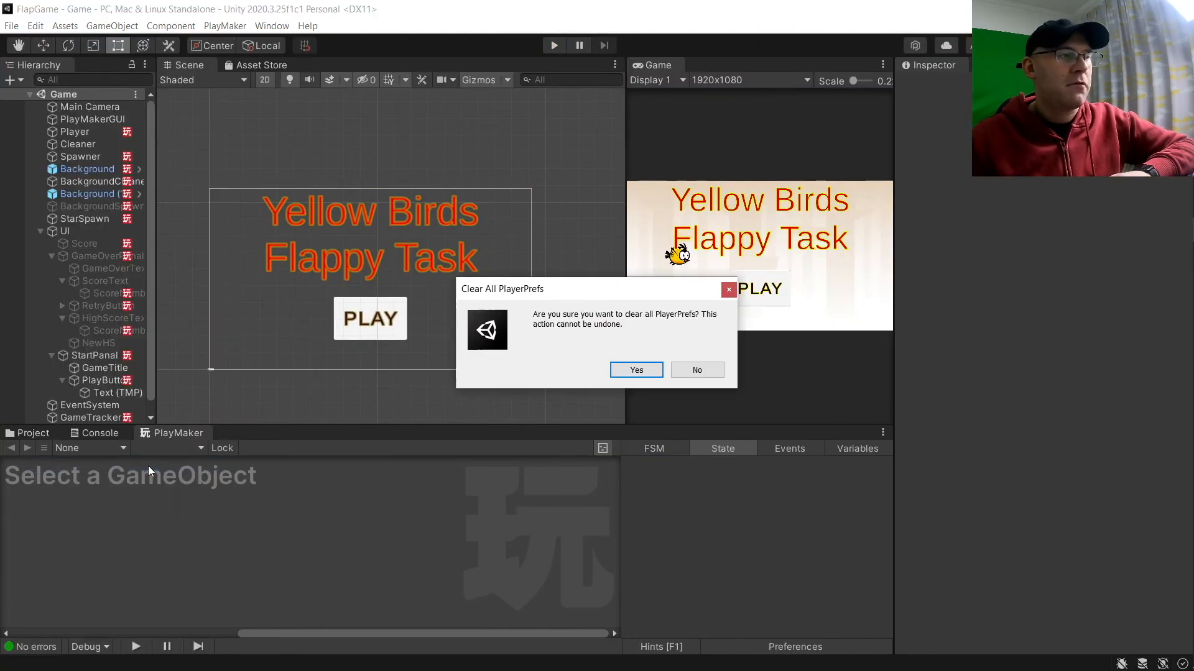
{"action": "left_click", "coordinate": [623, 367]}
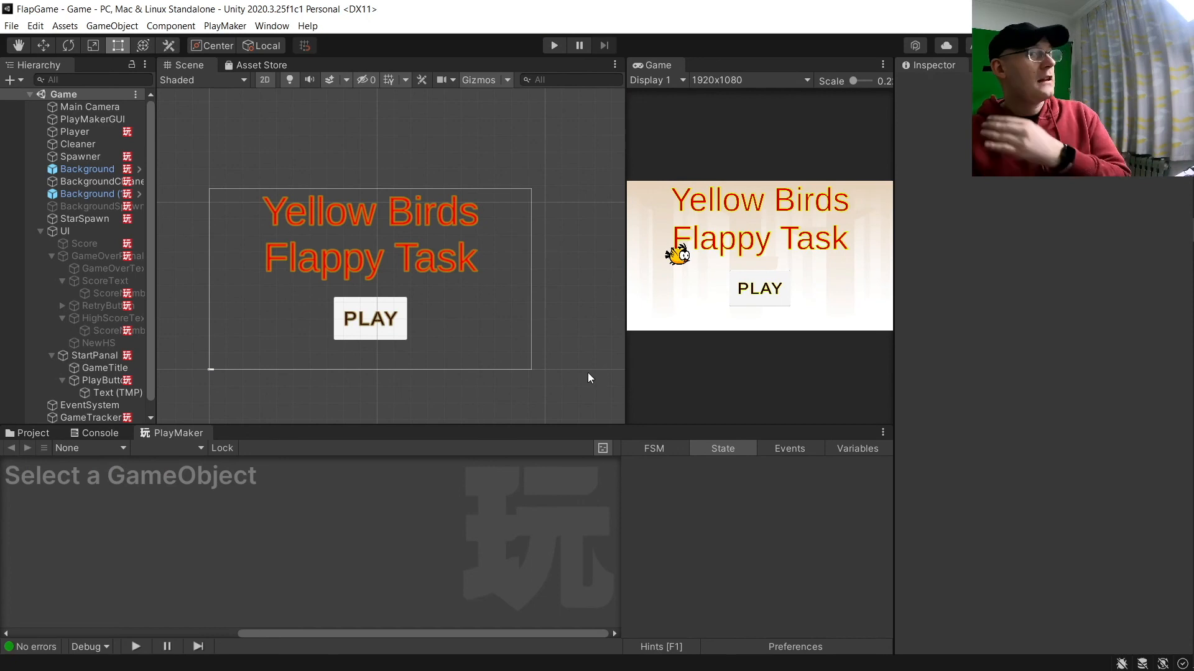